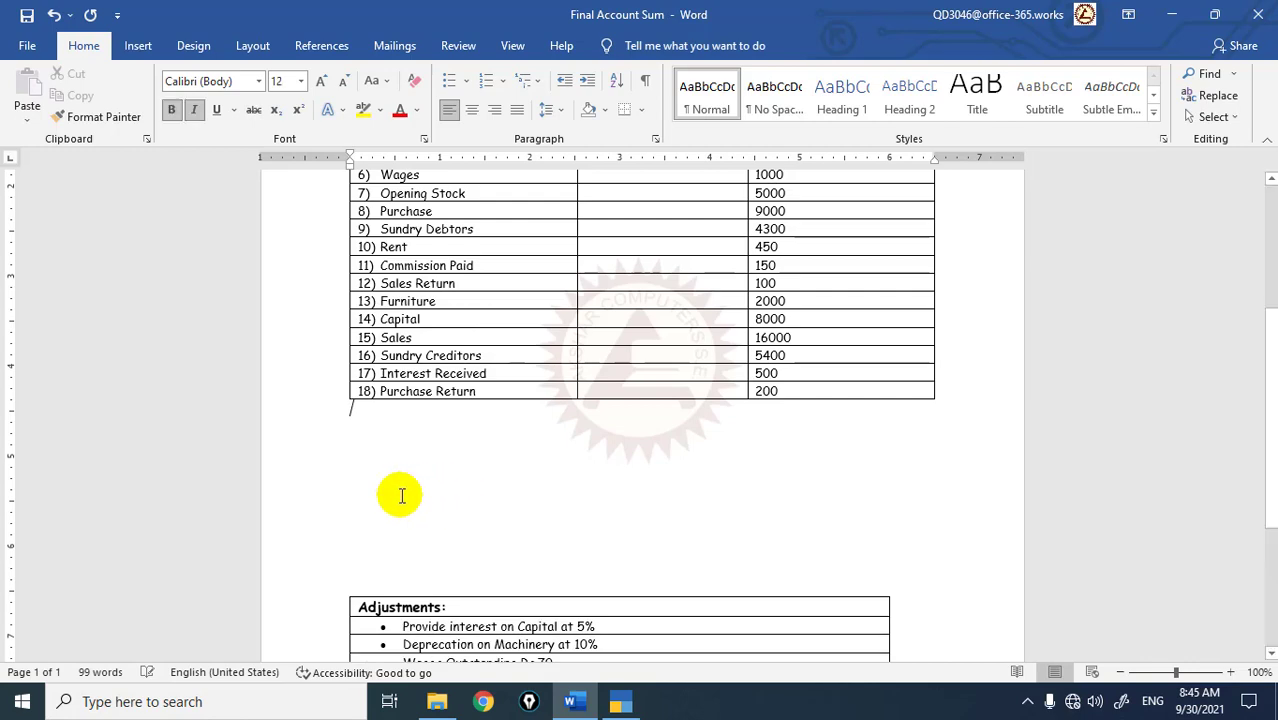
Delete the extra blank lines between the particulars table and the Adjustments table.
left_click(377, 550)
key("BackSpace")
key("BackSpace")
key("BackSpace")
key("BackSpace")
key("BackSpace")
key("BackSpace")
key("BackSpace")
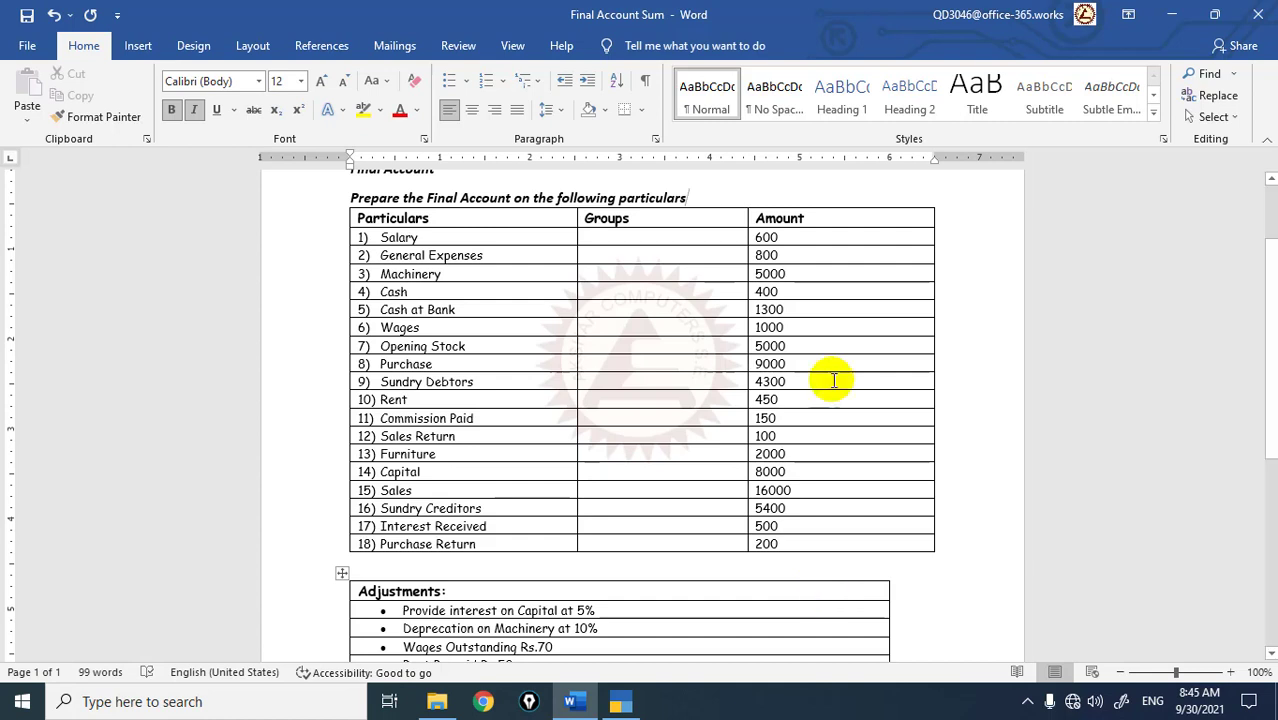
Enter "Indirect Expense" as the group for both Salary and General Expenses in the particulars table.
left_click(717, 235)
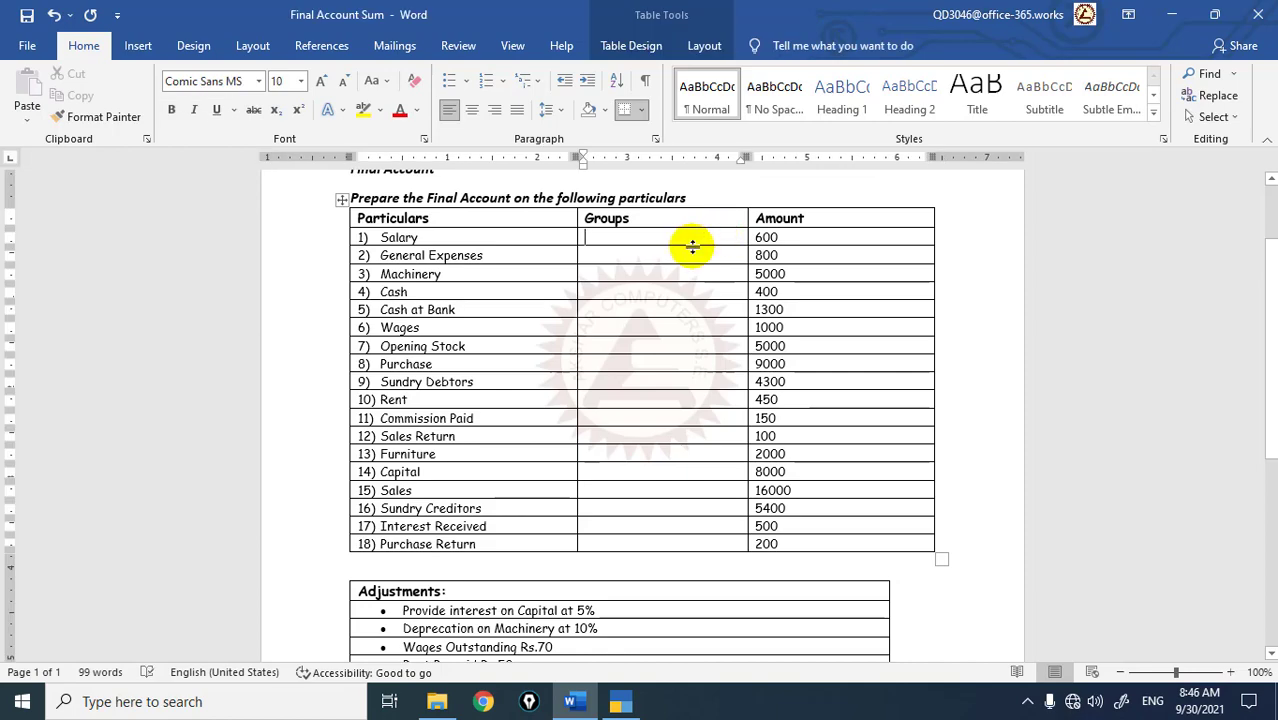
scroll(595, 600, "down", 2)
scroll(595, 600, "down", 1)
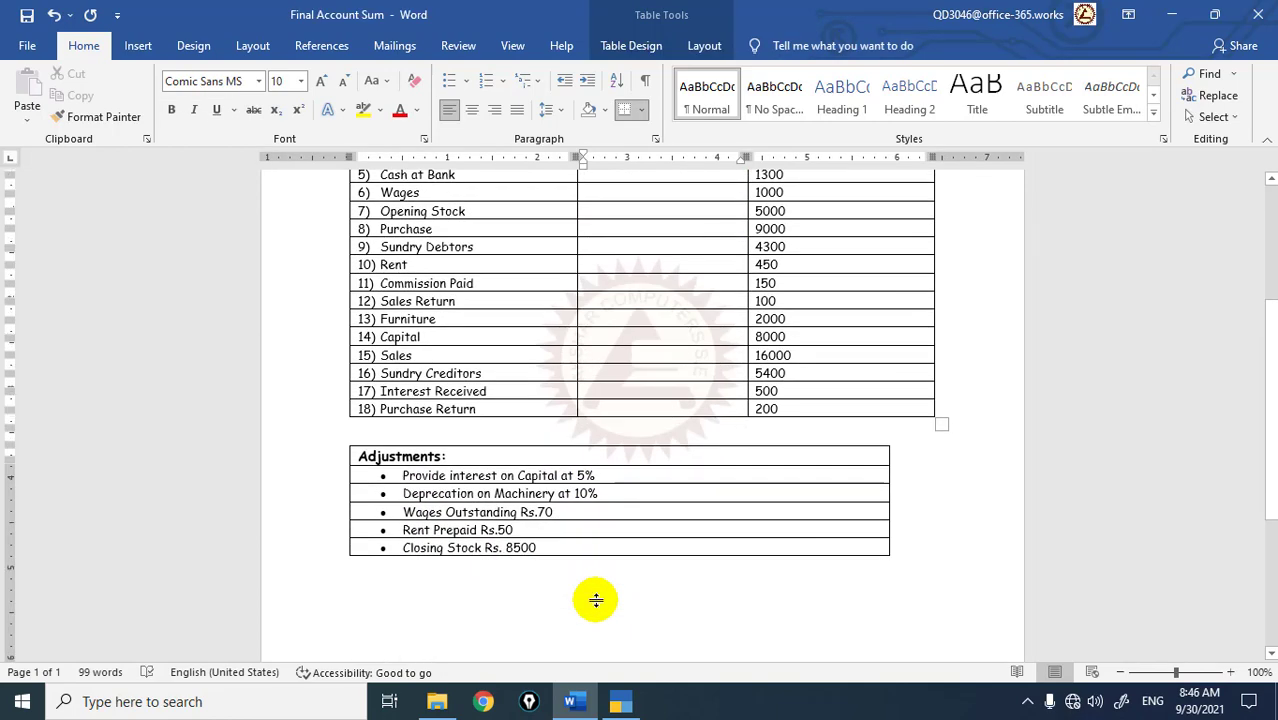
scroll(597, 600, "up", 4)
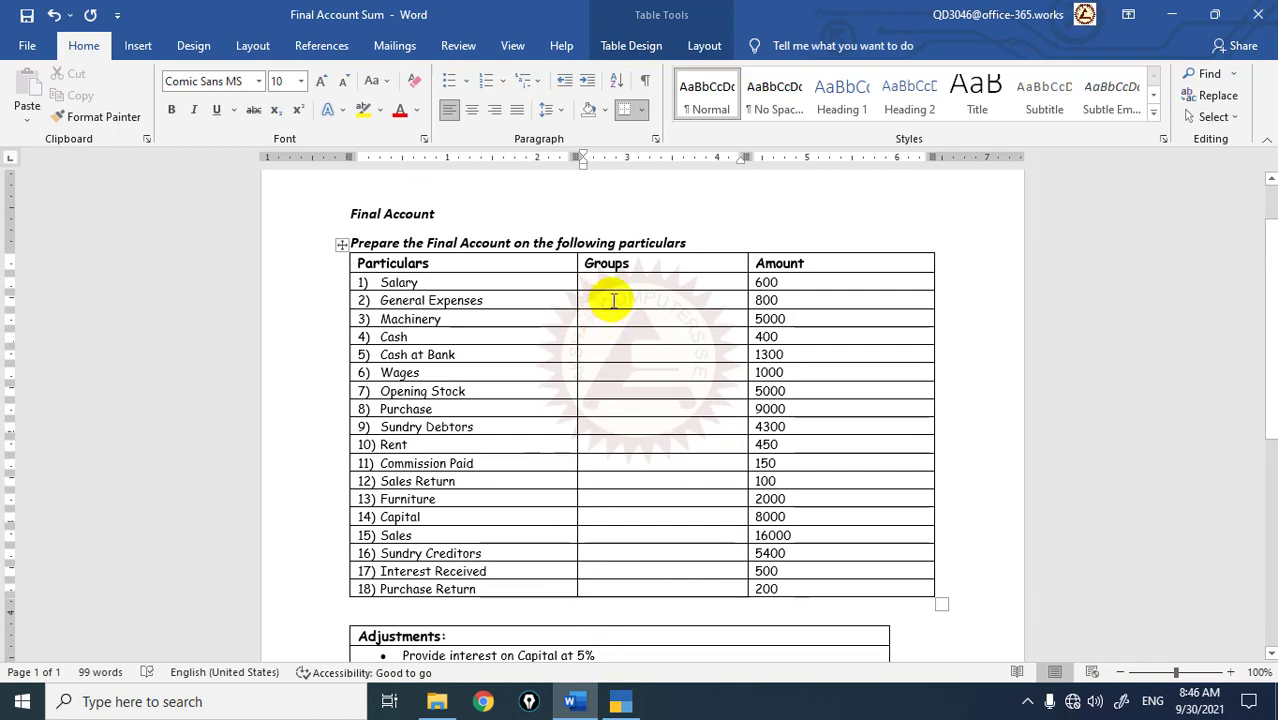
type("In")
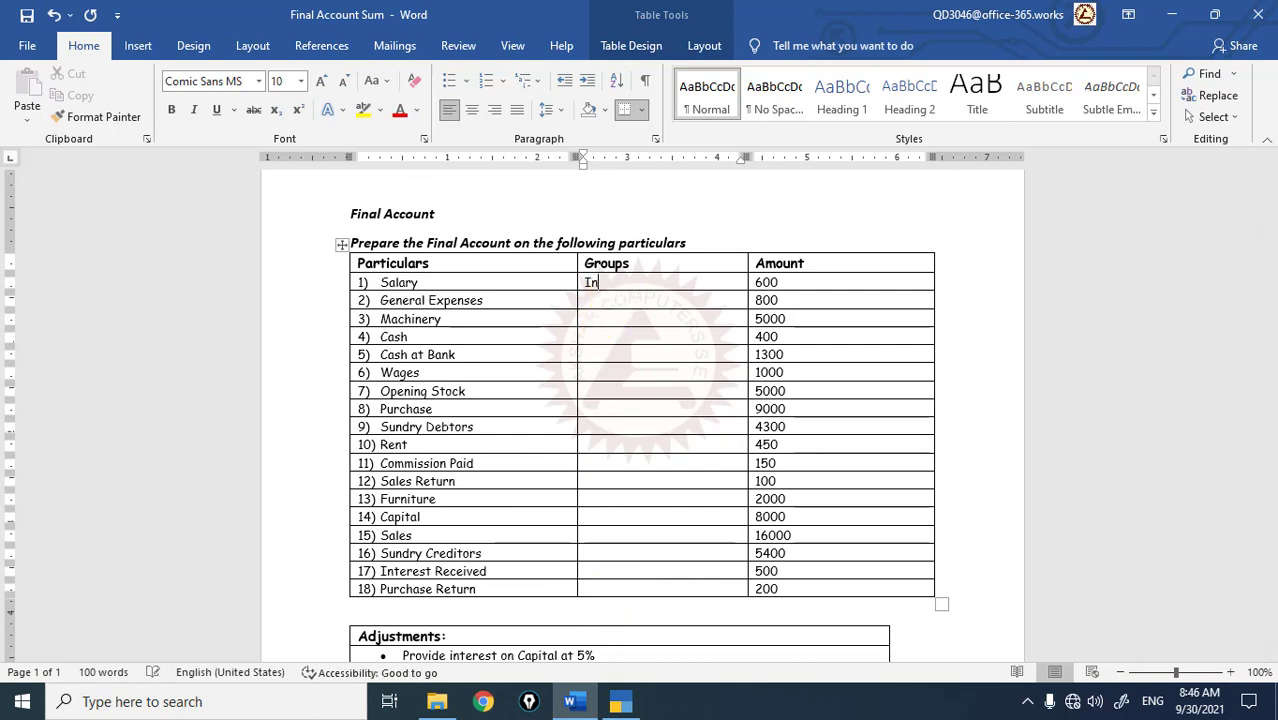
type("direct E")
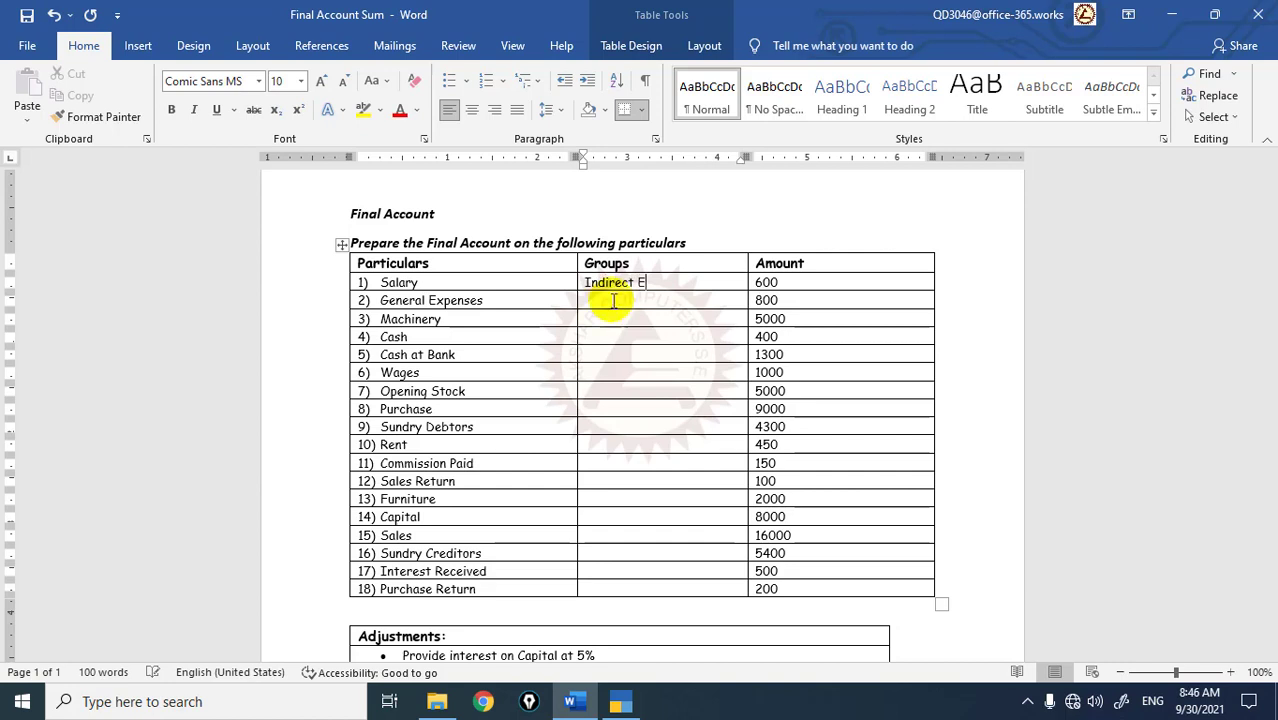
type("xpense")
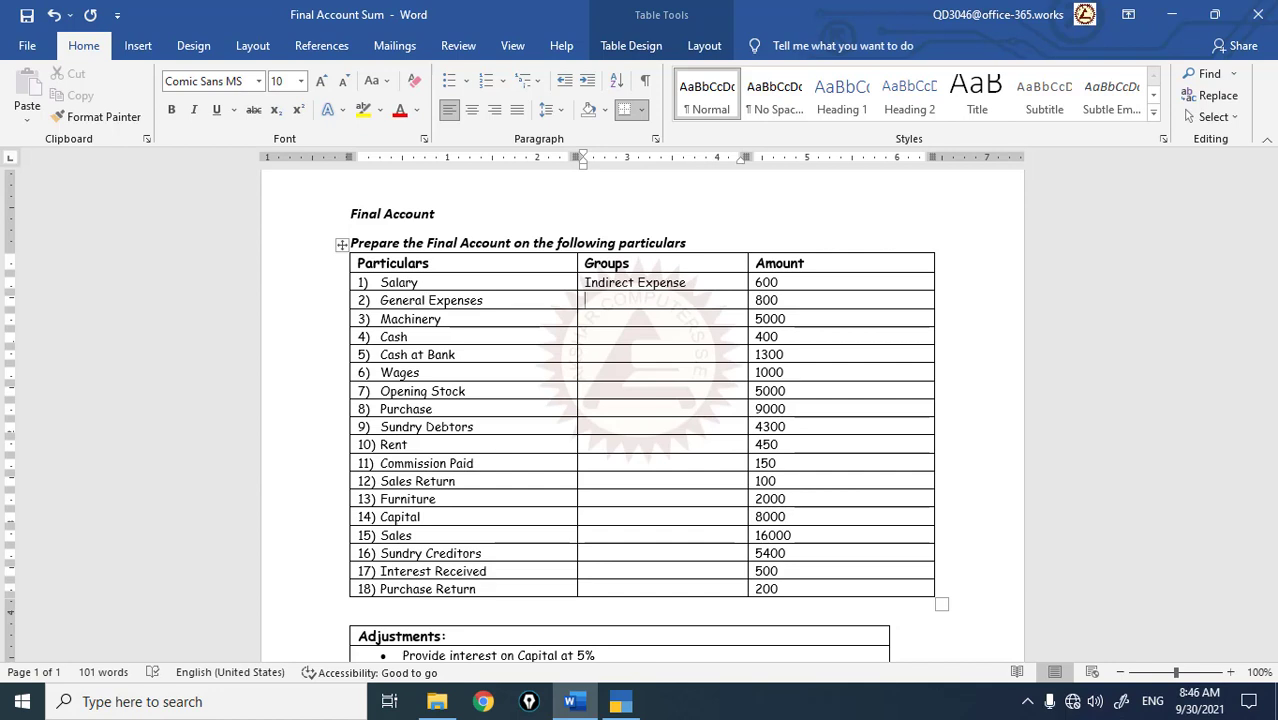
type("Indirect Expense")
Enter the group "Fixed Assets" for Machinery and "Cash-in-hand" for Cash.
left_click(606, 316)
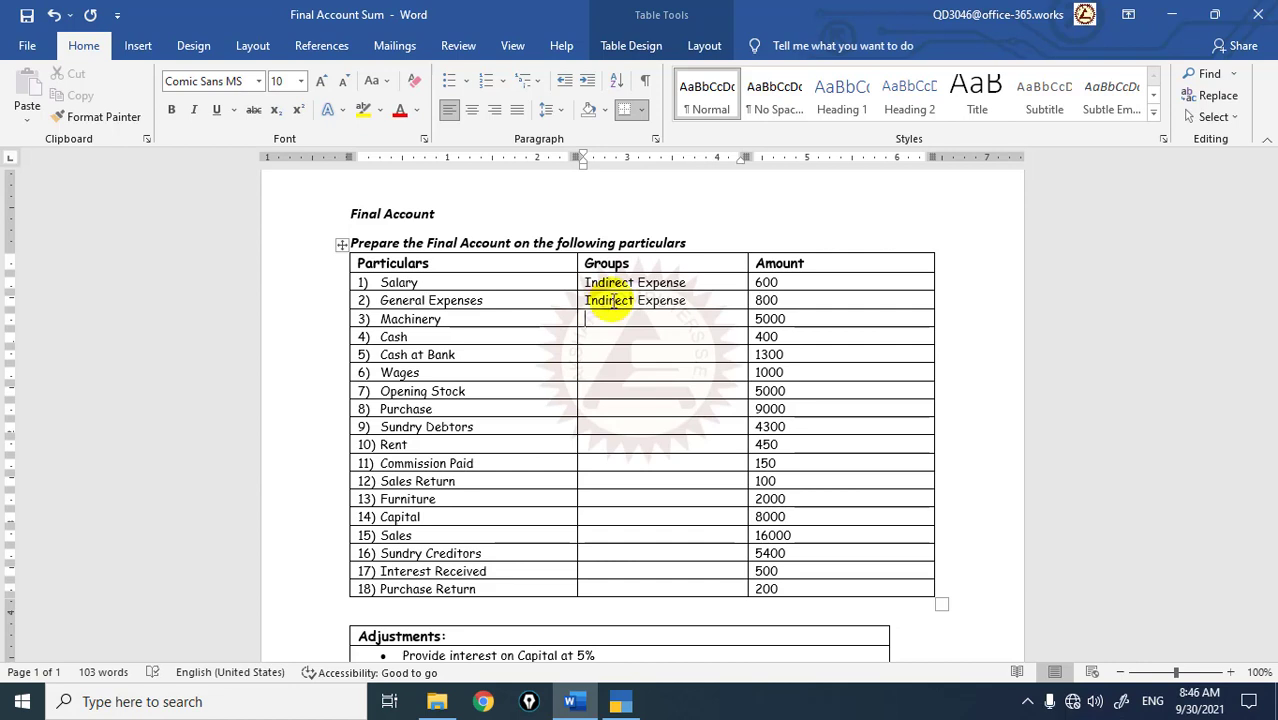
type("Fixed")
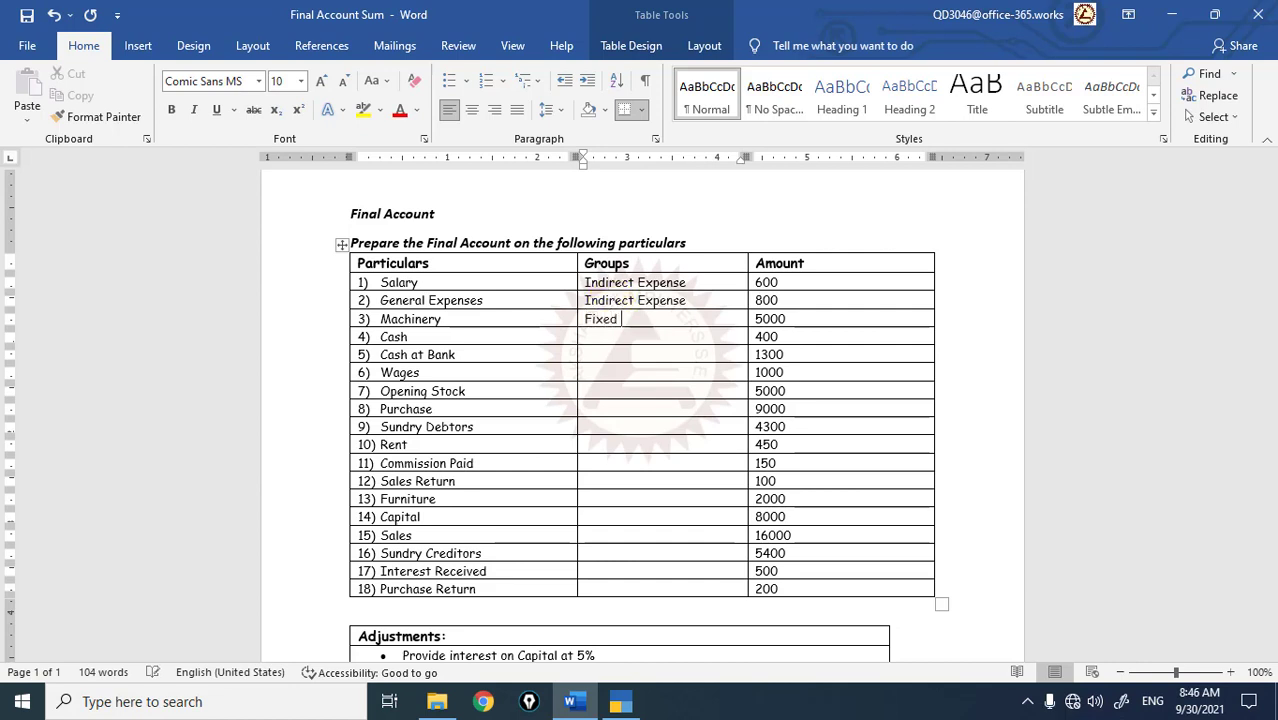
type(" Assets")
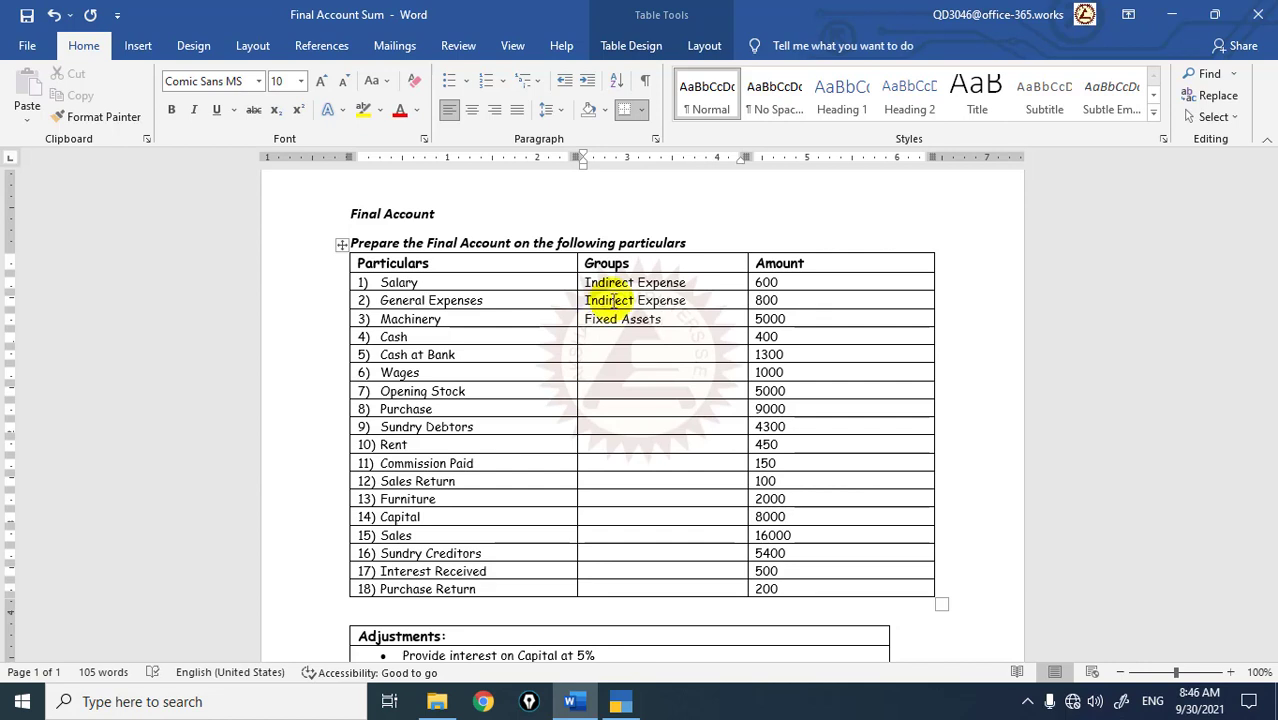
type("Cash-")
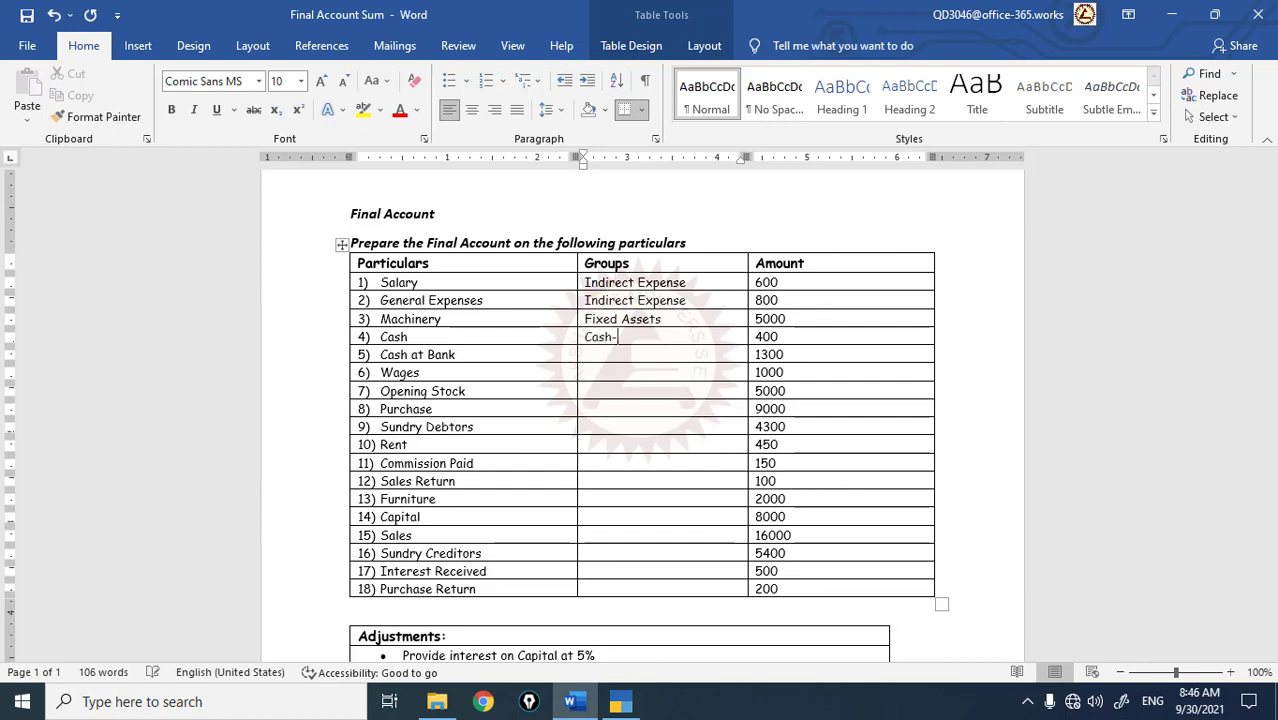
type("in ")
type("-")
type("hand")
Enter the group "Bank account" for Cash at Bank and "Direct Expense" for Wages.
type("Bank ")
type("account")
key("Down")
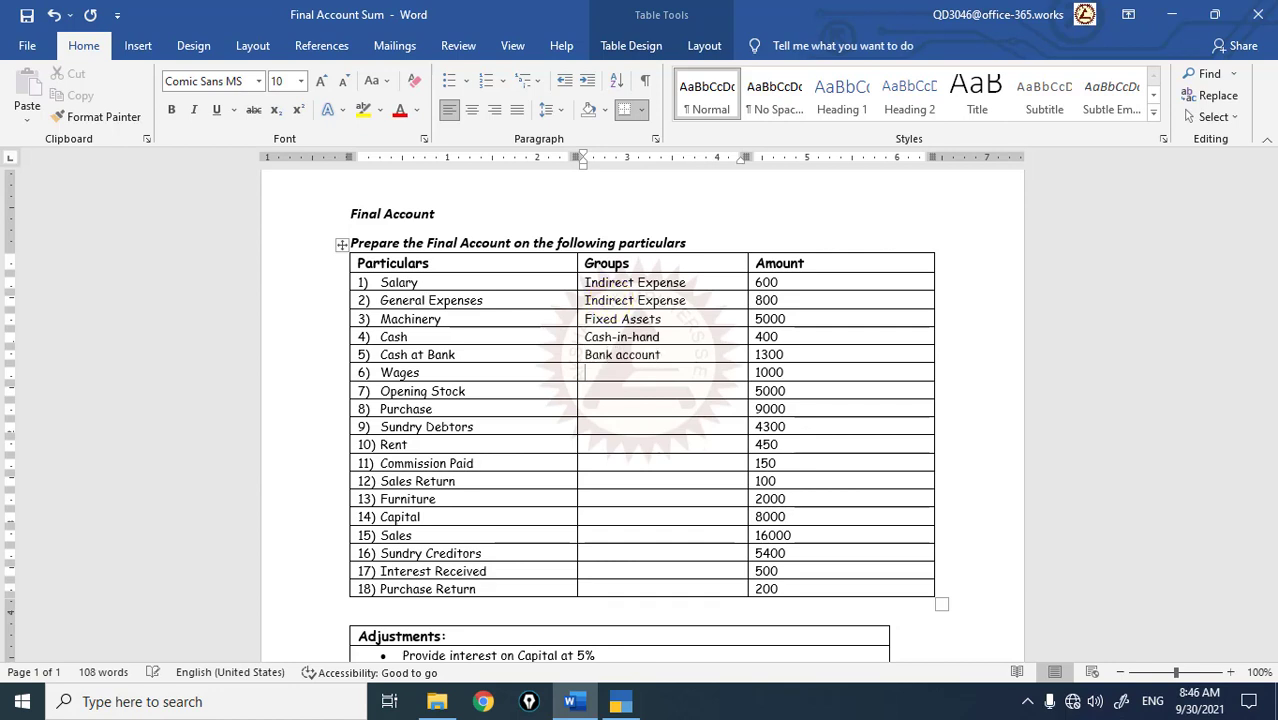
type("Direct Expense")
Enter the group "Stock-in-hand" for Opening Stock and "Purchase account" for Purchase.
key("Down")
type("St")
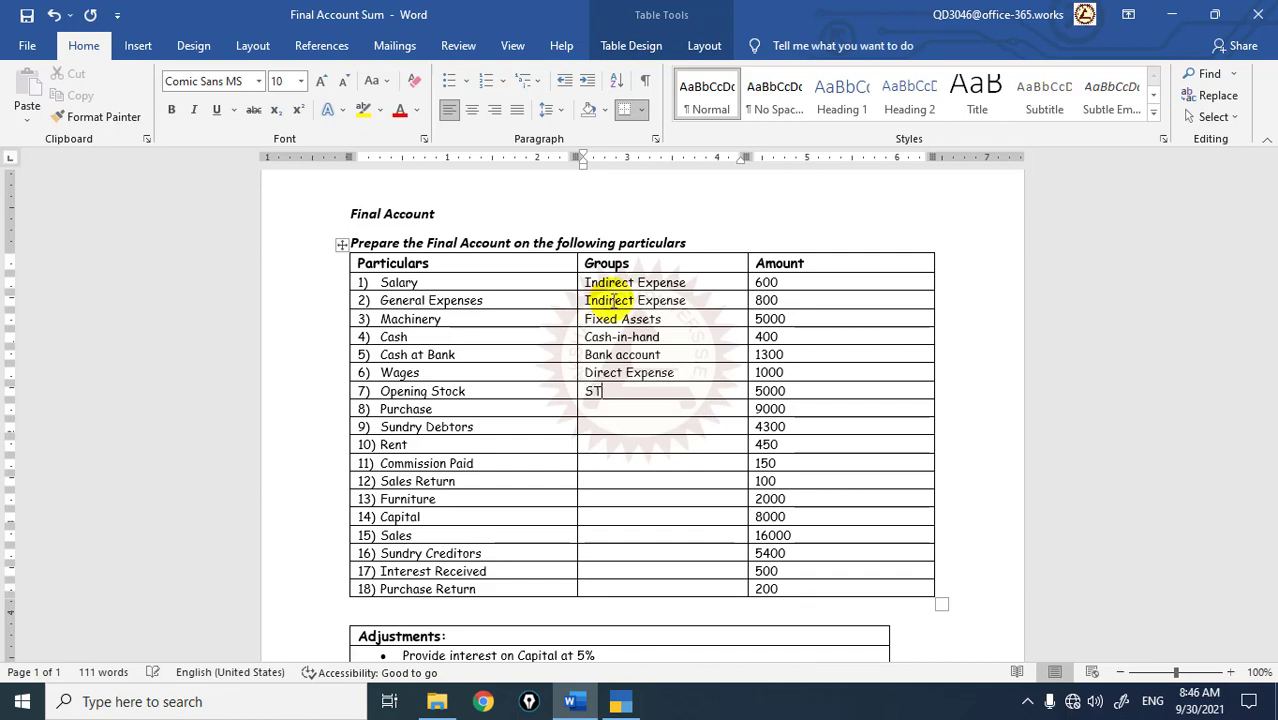
key("BackSpace")
type("ock")
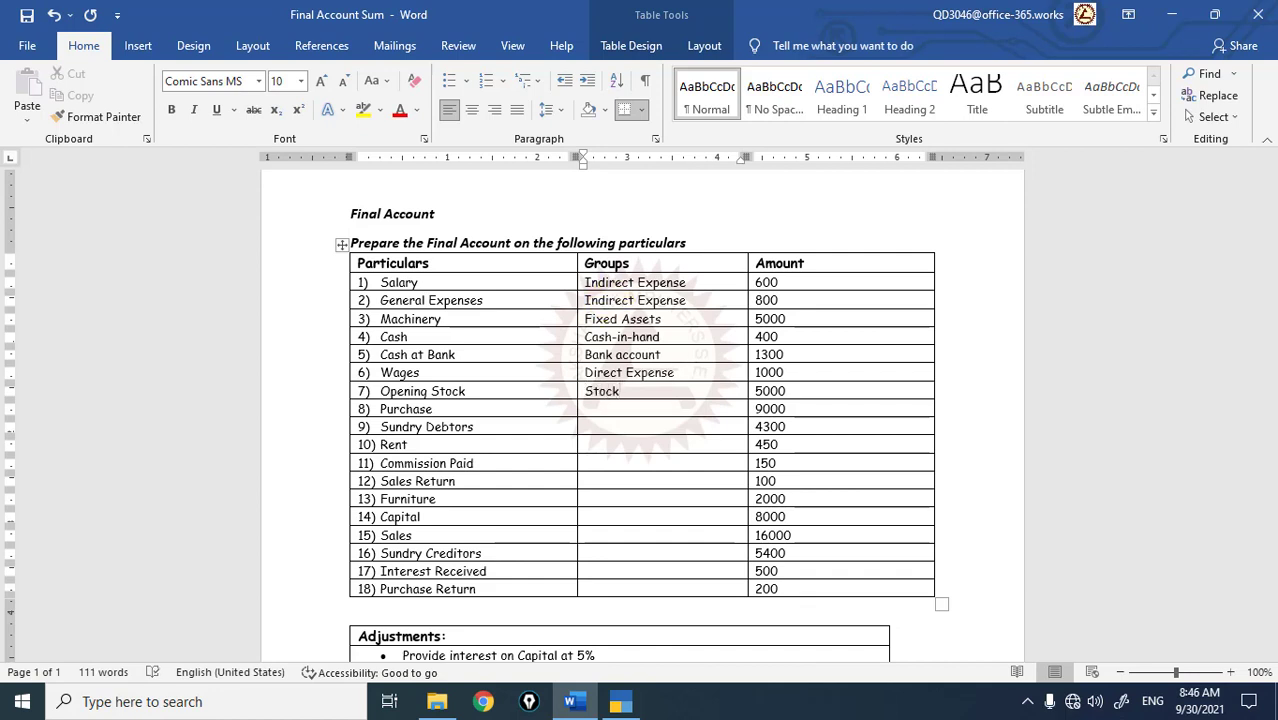
type("-in-hand")
key("Down")
type("Purchase account")
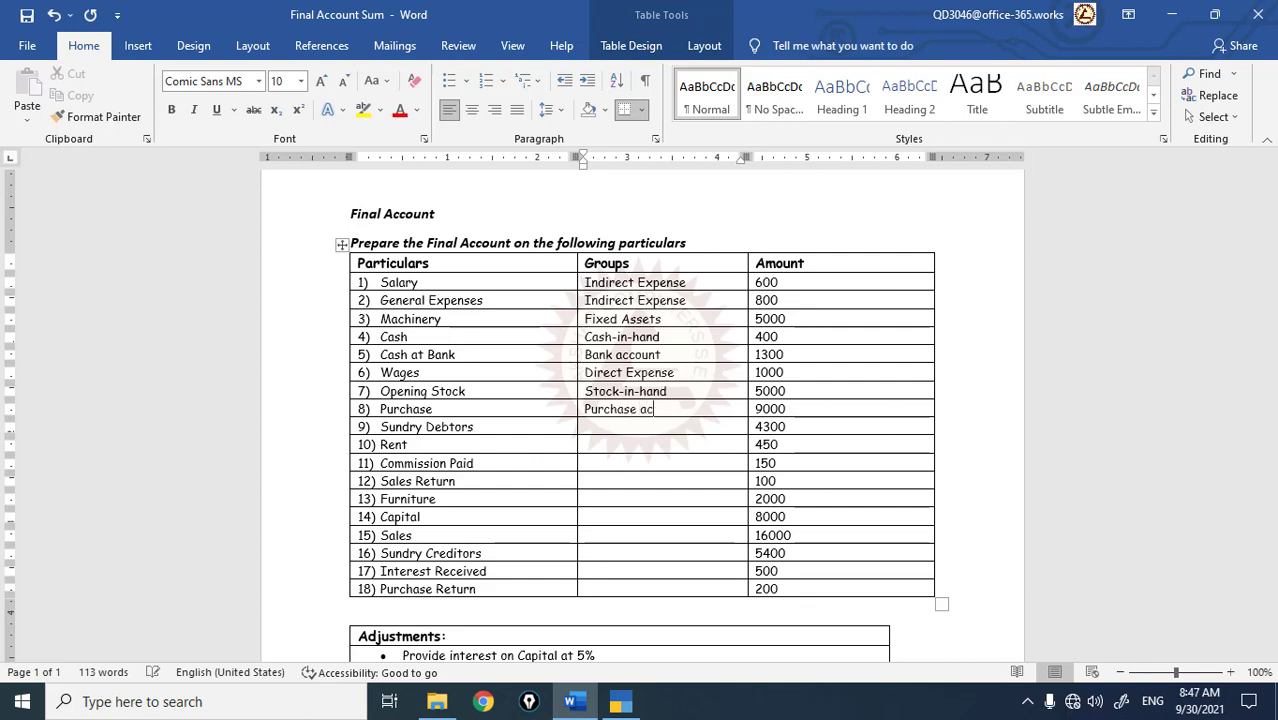
Enter the group "Sundry Debtors" for Sundry Debtors and "Indirect Expense" for Rent.
key("Down")
type("Sundry Debtors")
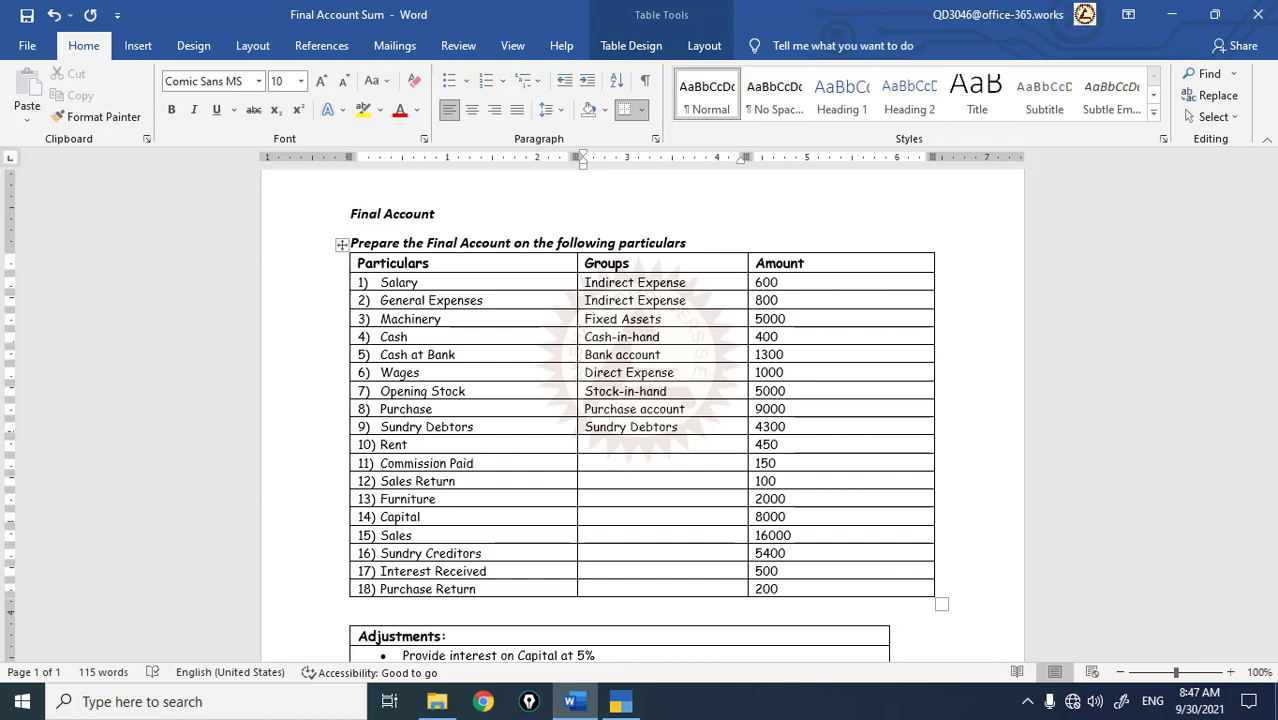
key("Down")
type("Indirect Expense")
Enter the group "Indirect Expense" for Commission Paid and "Sales account" for Sales Return.
key("Down")
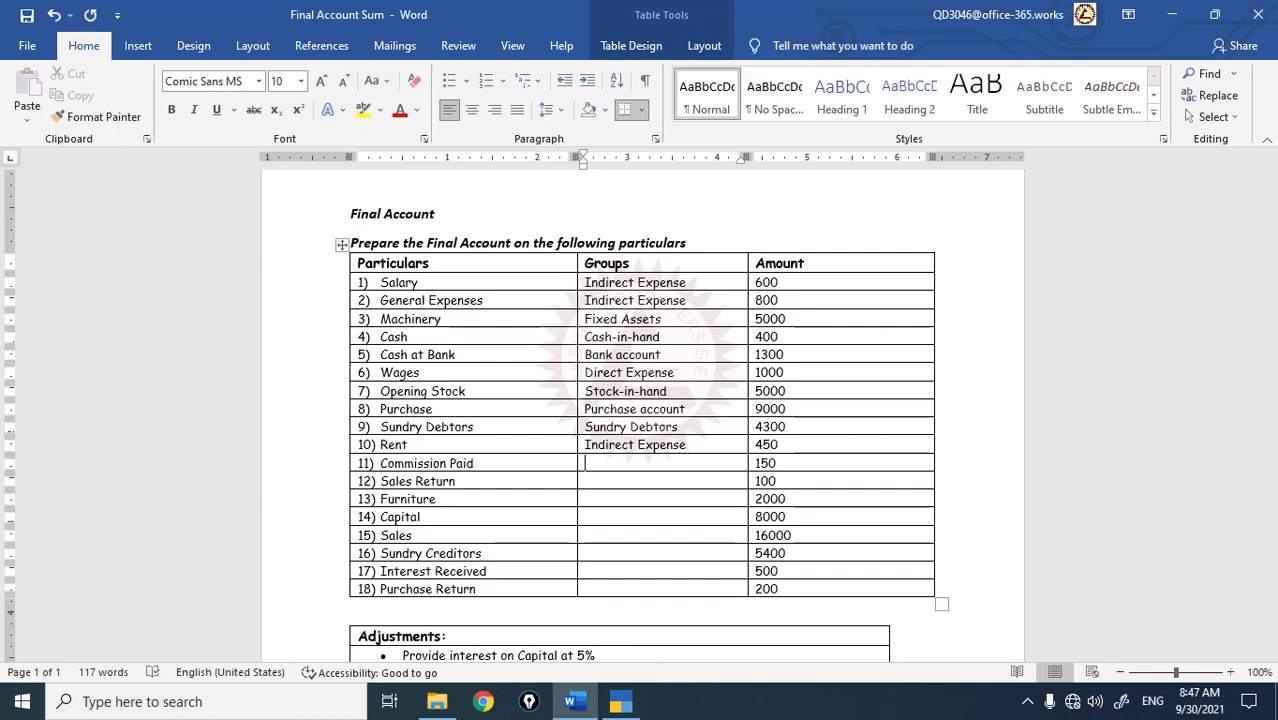
type("Indirect ExpensS")
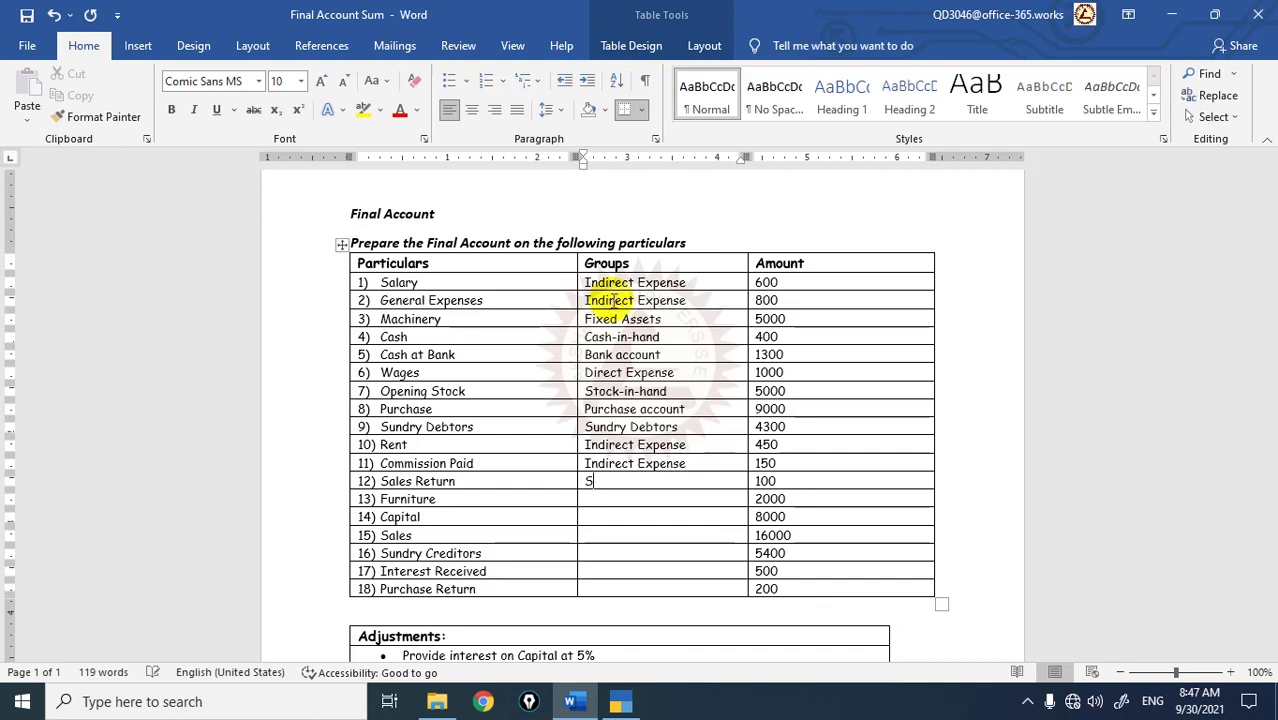
type("ales account")
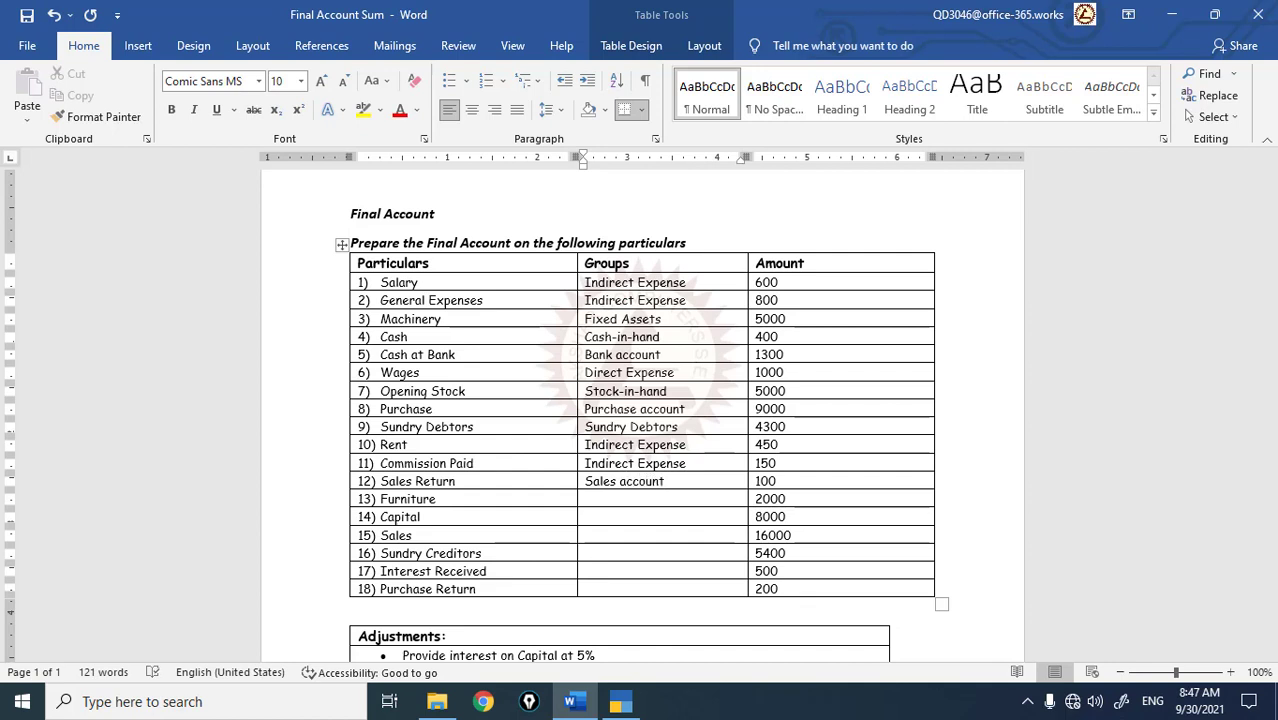
Enter the group "Fixed Assets" for Furniture and "Capital account" for Capital.
key("Down")
type("Fixed ")
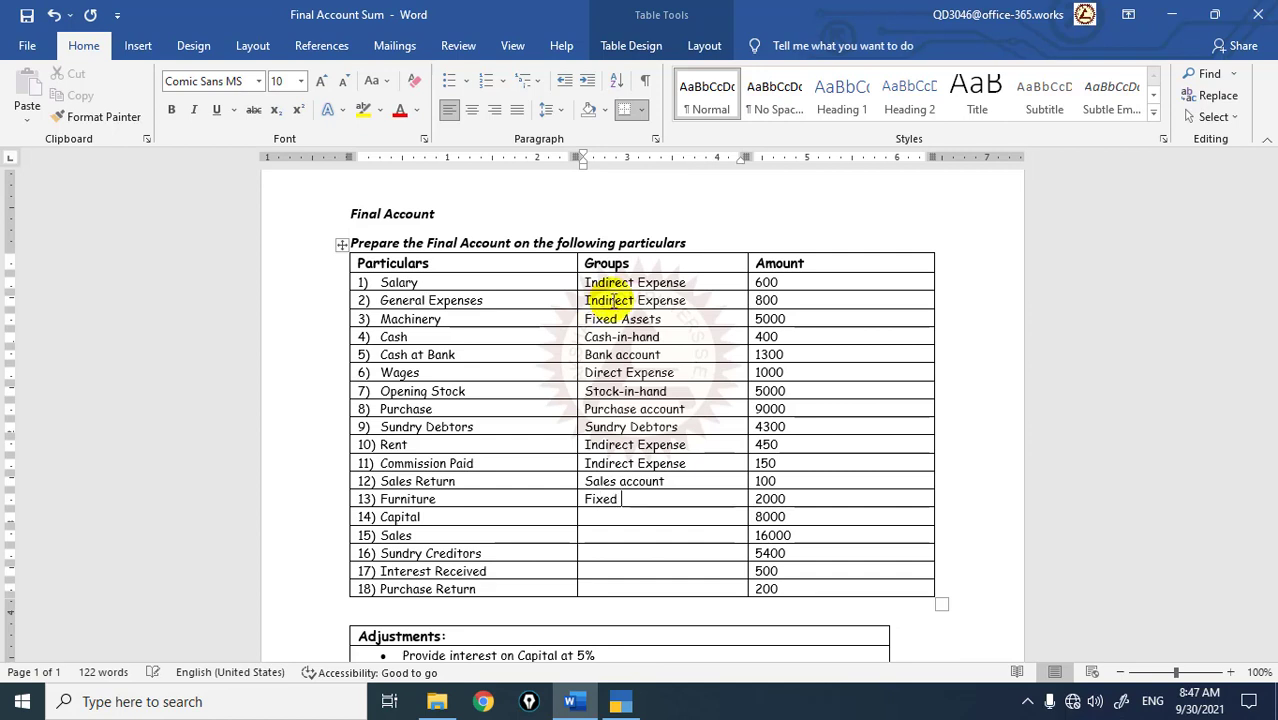
type("Assets")
type("Capital")
type(" a/")
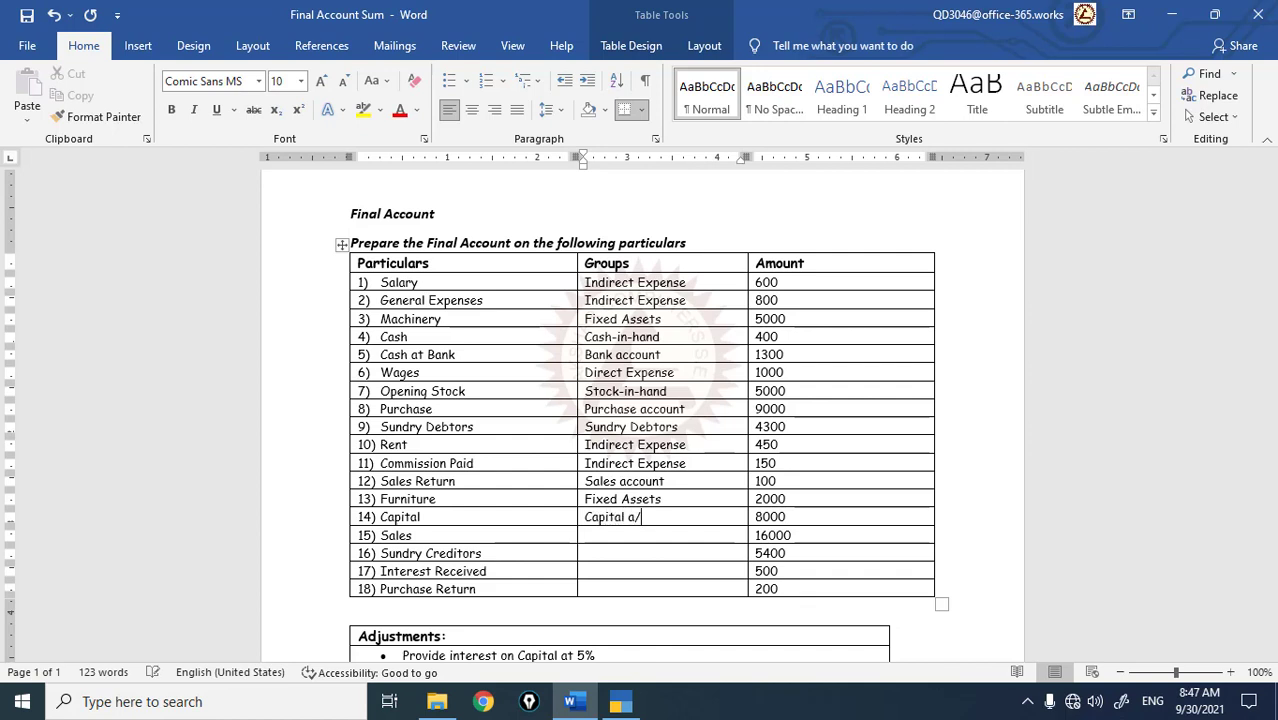
key("BackSpace")
type("ccount")
Enter the group "Sales account" for Sales and "Sundry Creditors" for Sundry Creditors.
key("Down")
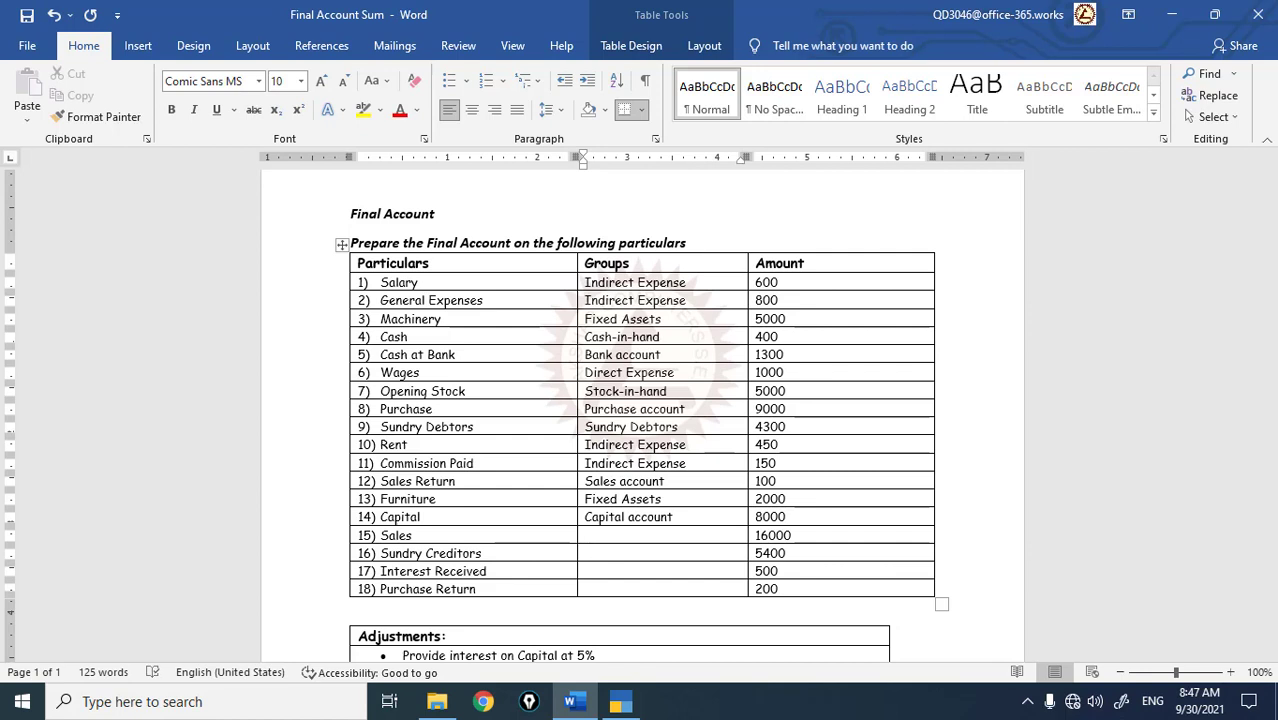
type("Sales ")
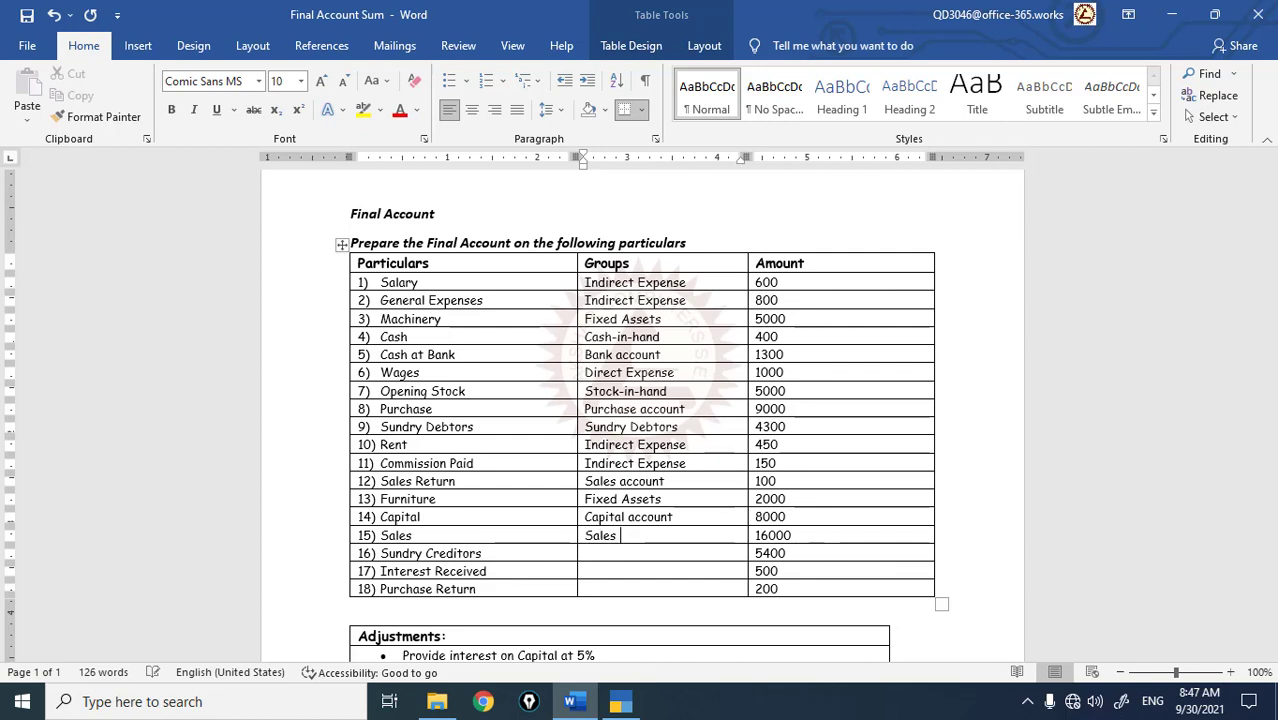
type("account")
key("Down")
type("Sund")
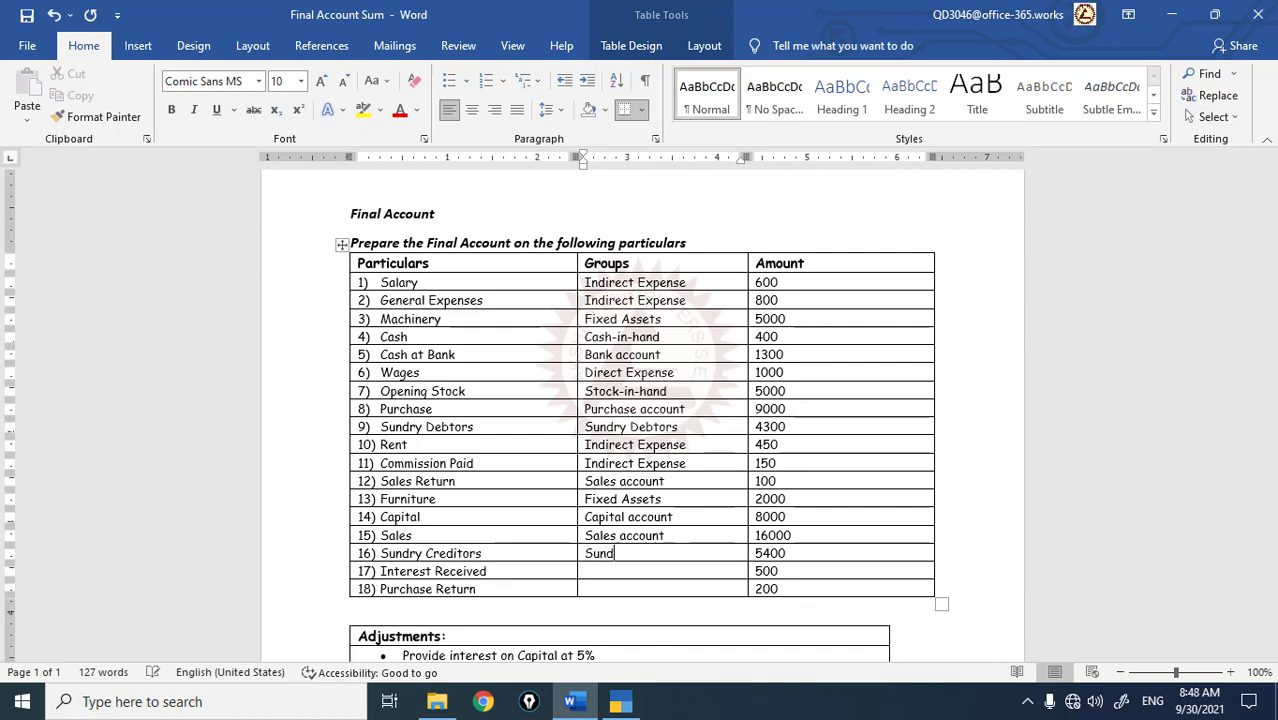
type("ry C")
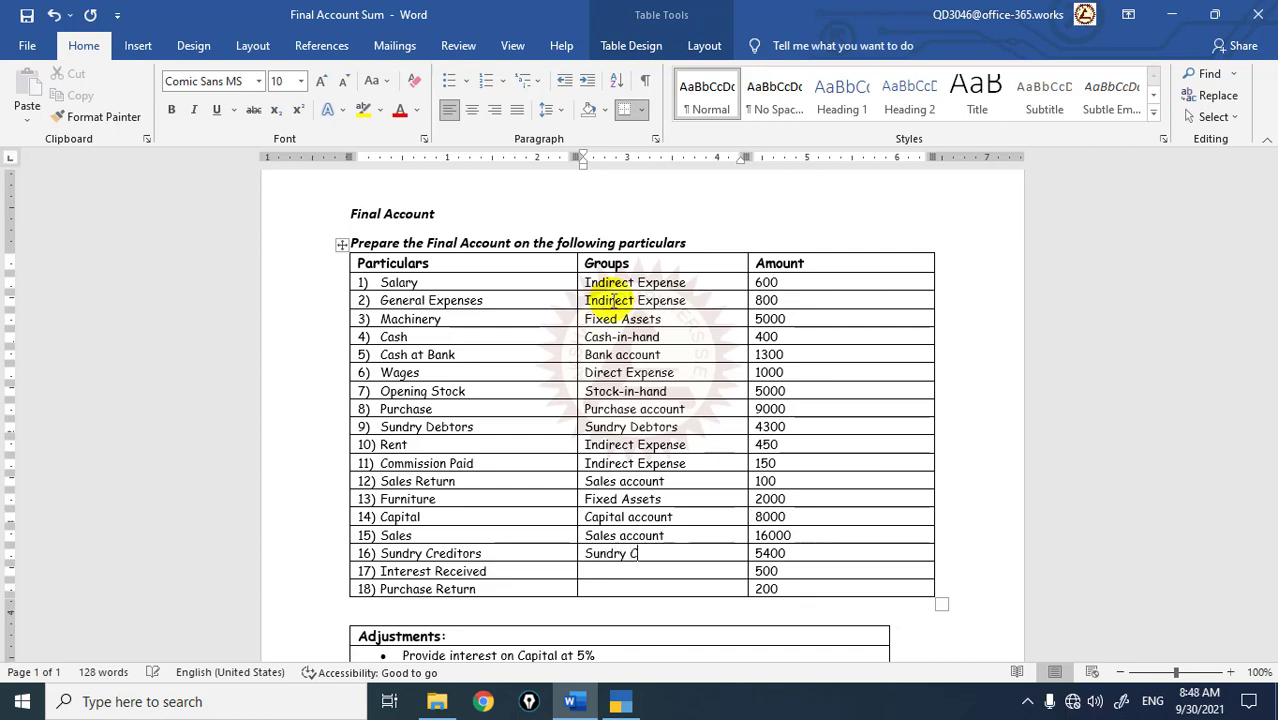
type("reditors")
Enter the group "Indirect Income" for Interest Received and "Purchase account" for Purchase Return.
type("Indire")
type("ct")
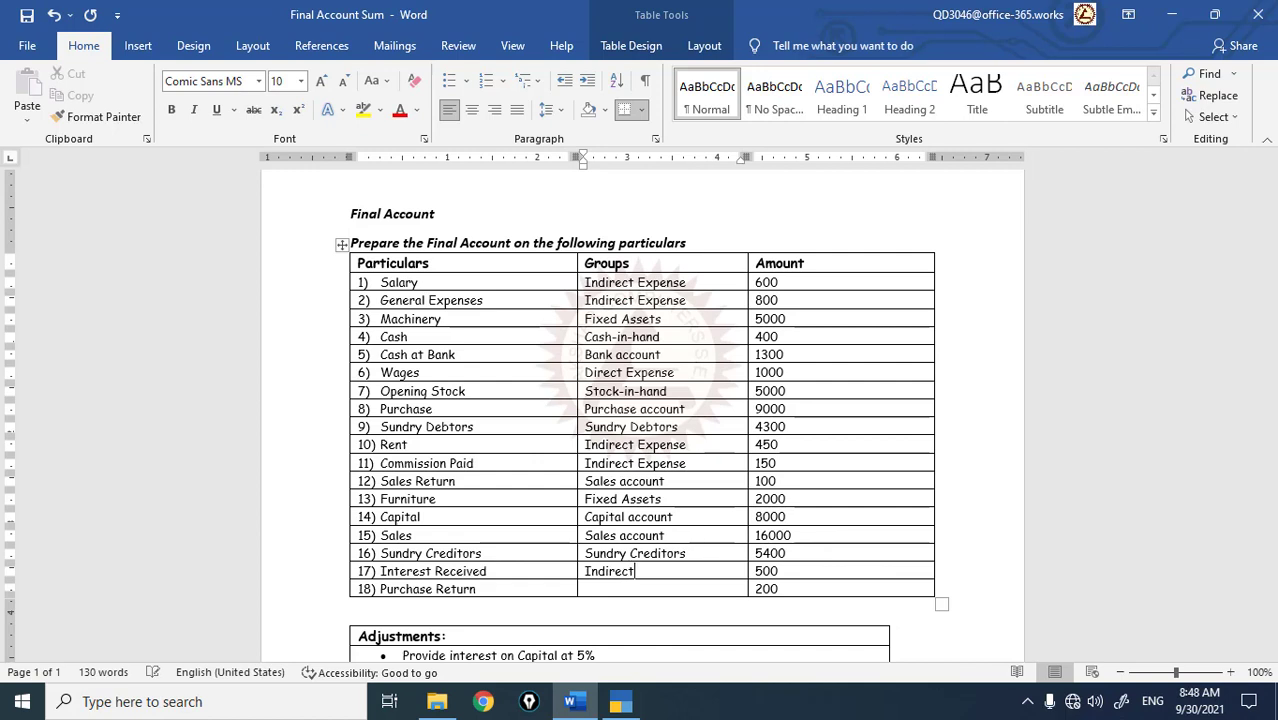
type(" Income")
key("Down")
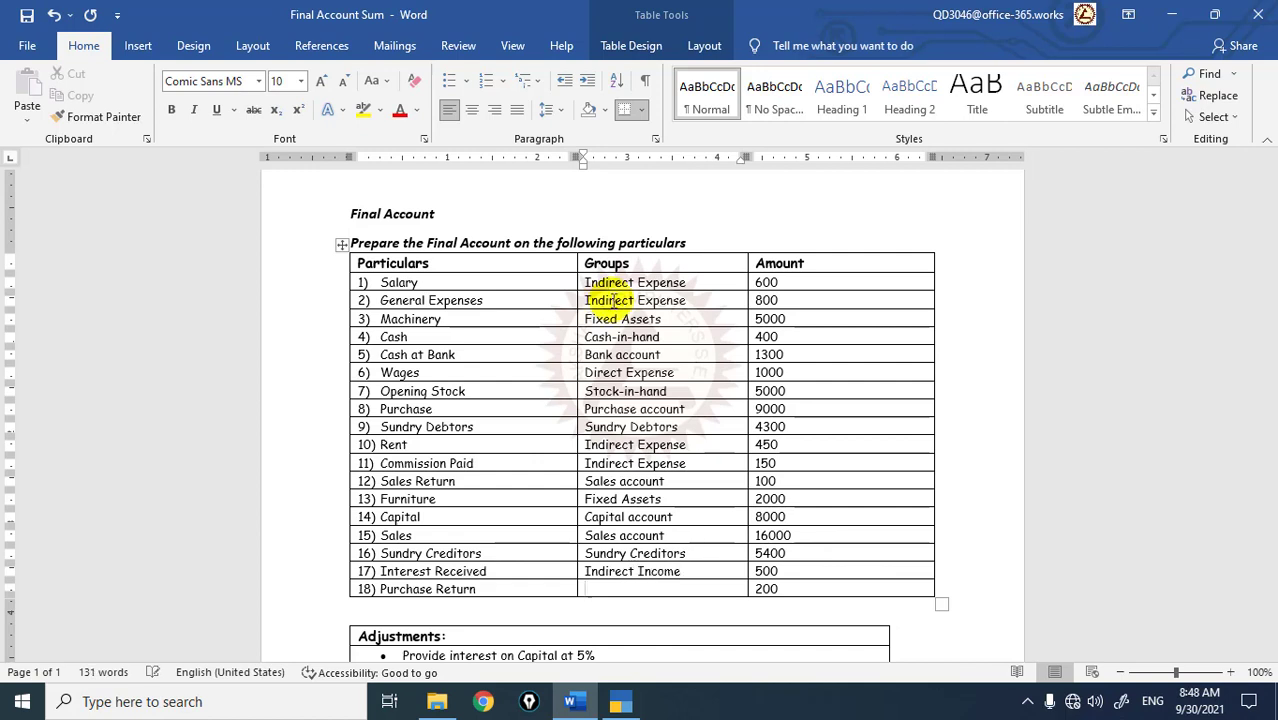
type("Purchas")
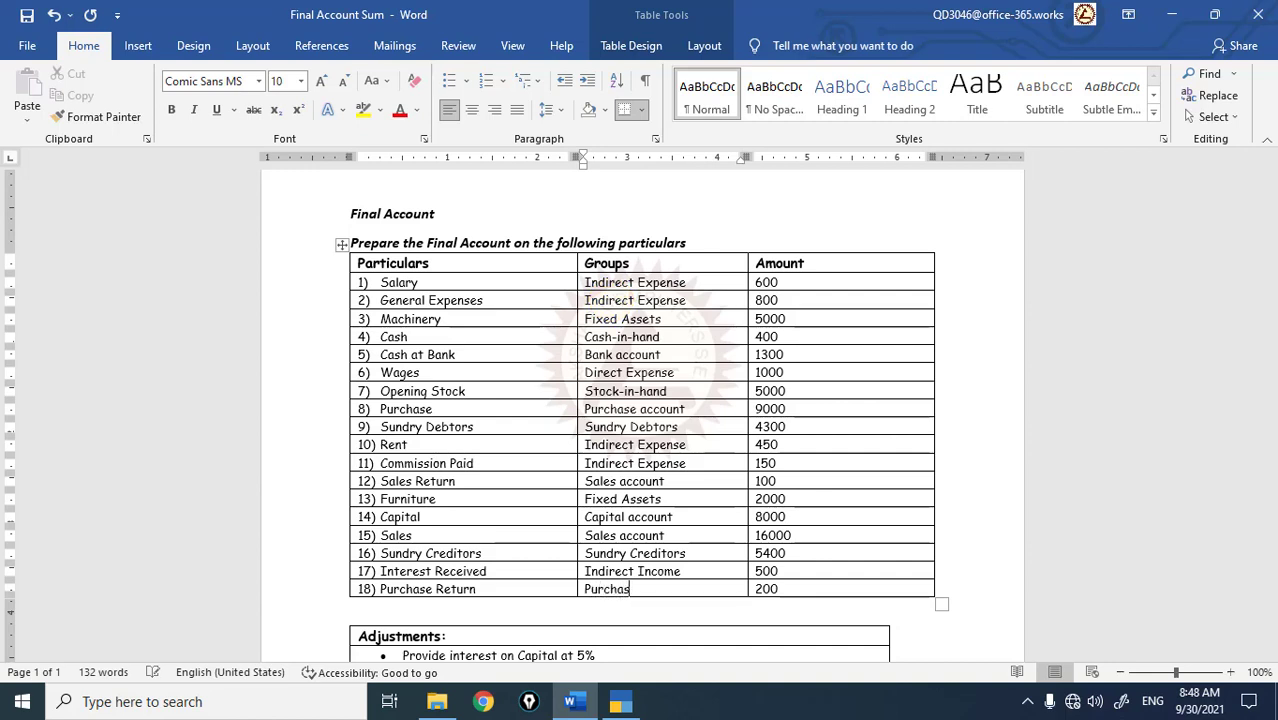
type("e account")
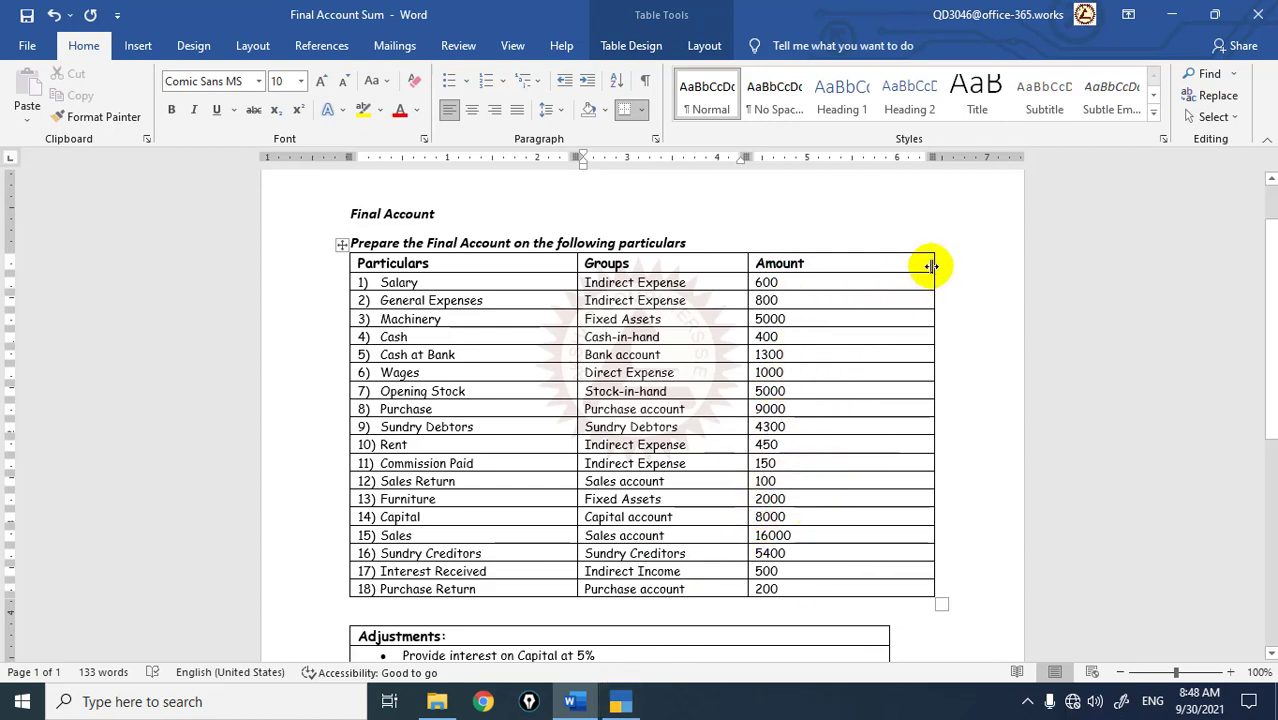
Narrow the Amount column so the particulars table's outer edge lines up with the Adjustments table.
mouse_move(930, 265)
left_mouse_down()
mouse_move(867, 273)
mouse_move(889, 274)
left_mouse_up()
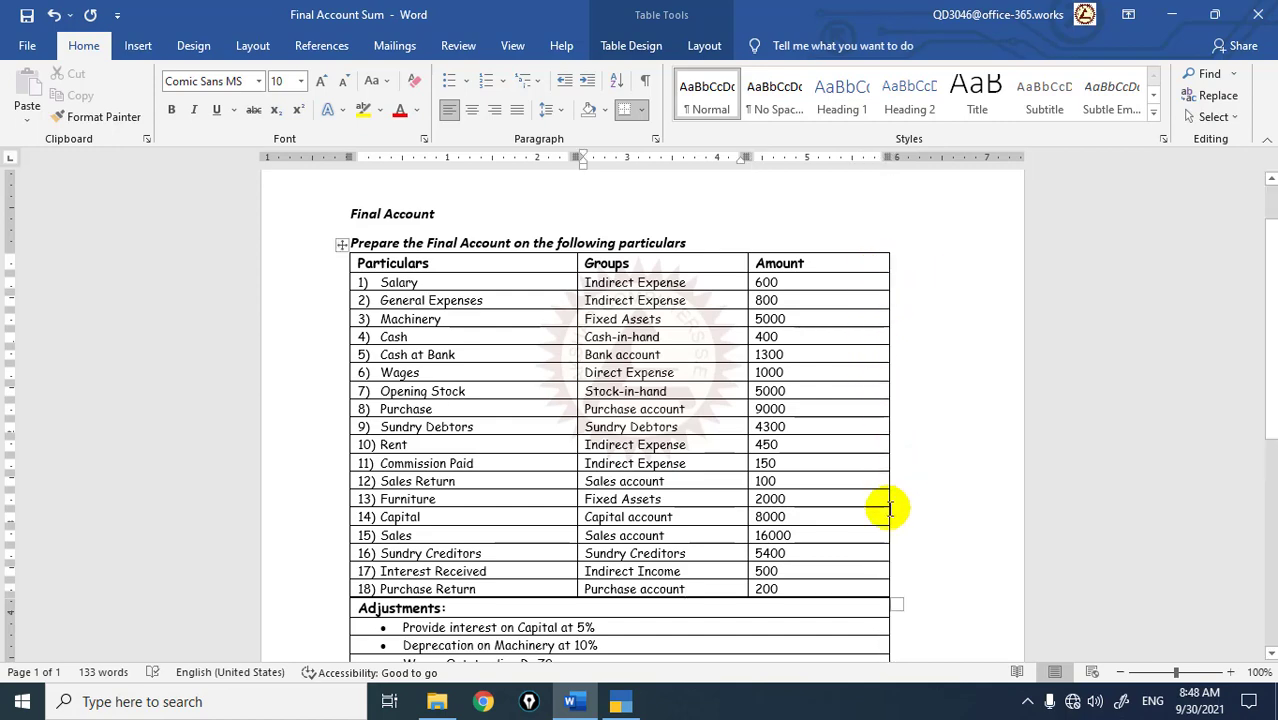
scroll(873, 543, "down", 3)
scroll(870, 540, "up", 6)
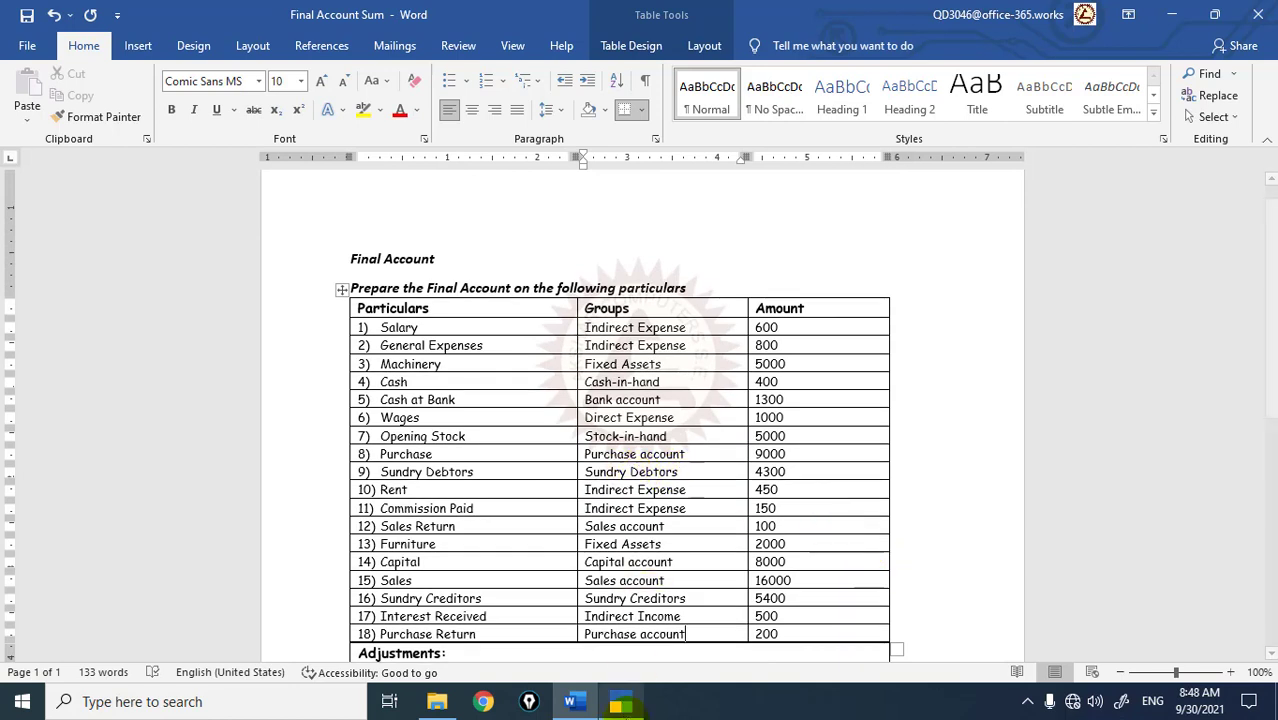
Switch to TallyPrime's Company Creation form and browse the company data location to the D:\ drive.
left_click(622, 703)
key("BackSpace")
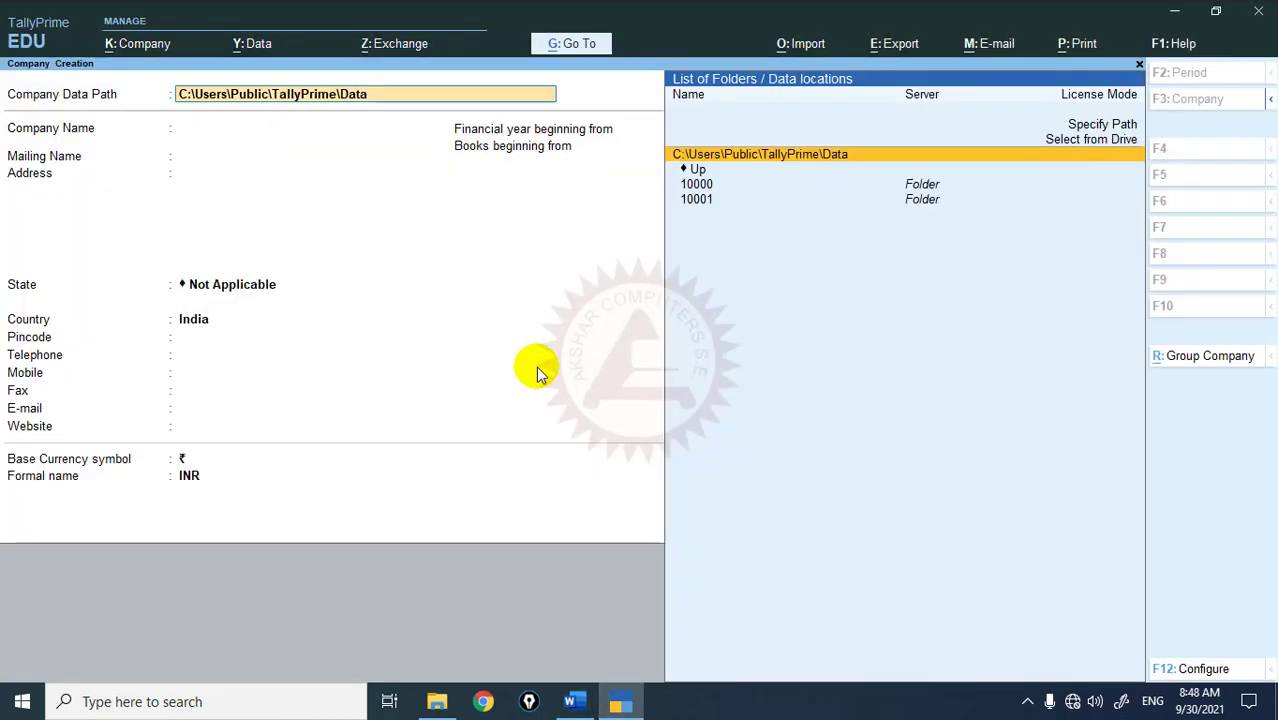
key("Down")
key("Return")
key("Return")
key("Return")
key("Return")
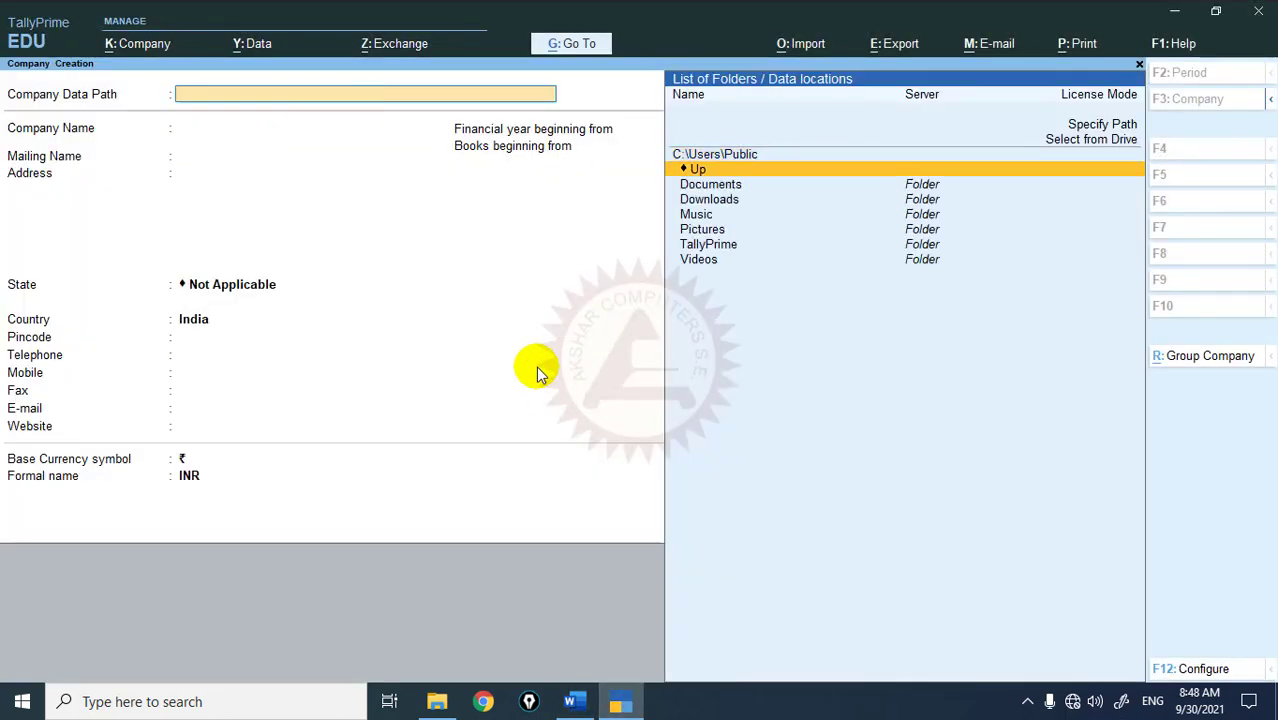
key("Down")
key("Return")
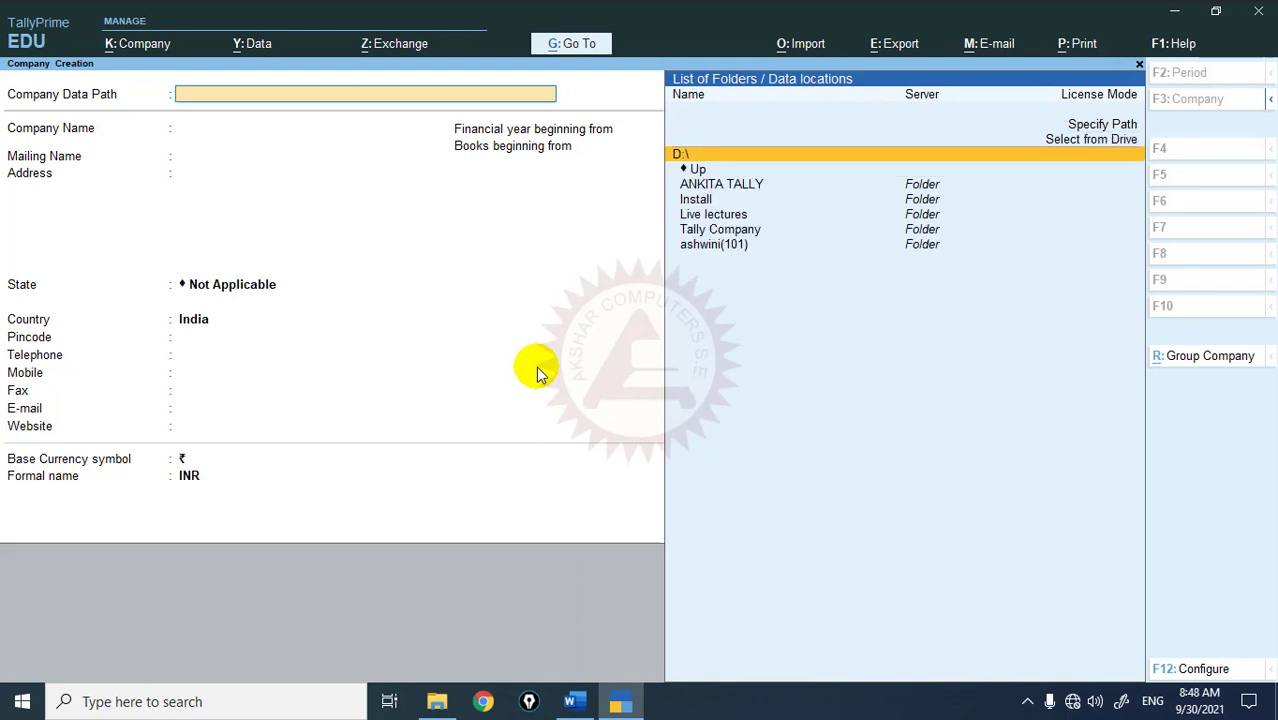
Open the Tally Company folder on the D:\ drive for the company data path.
key("Down")
key("Down")
key("Down")
key("Down")
key("Down")
key("Return")
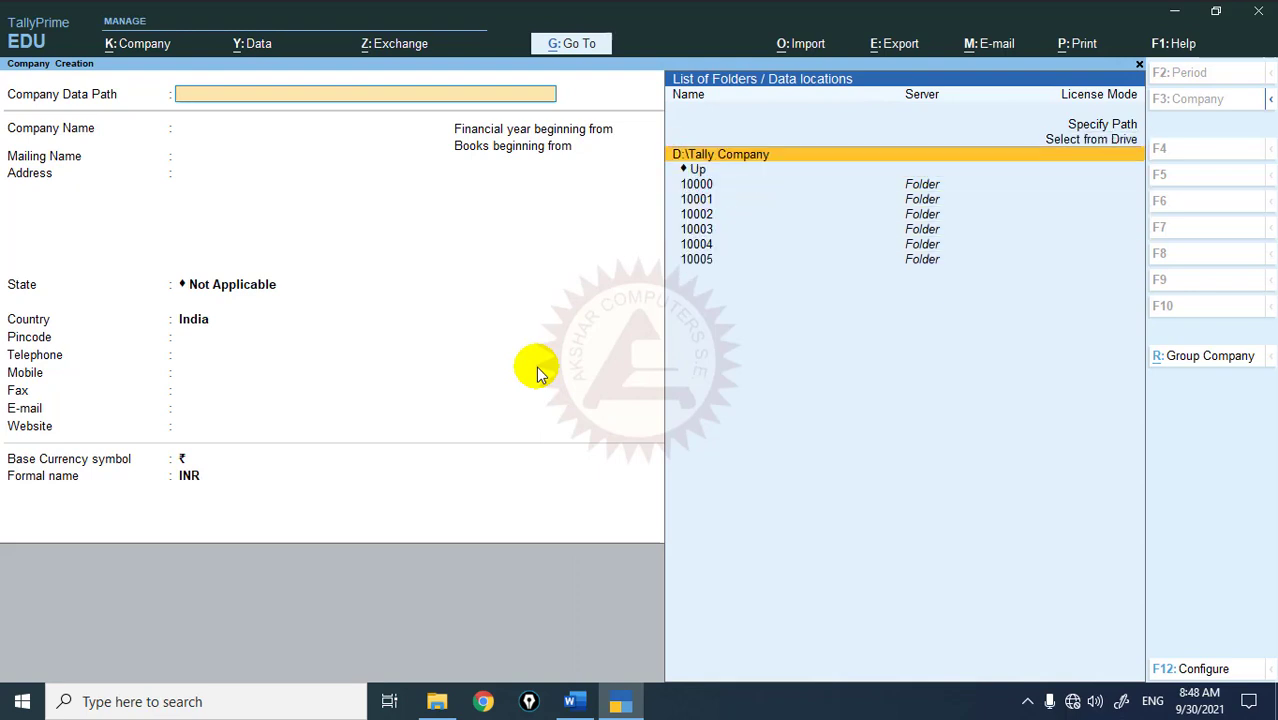
Create the company "Final Account" in D:\Tally Company, with the state Maharashtra and country India.
key("Return")
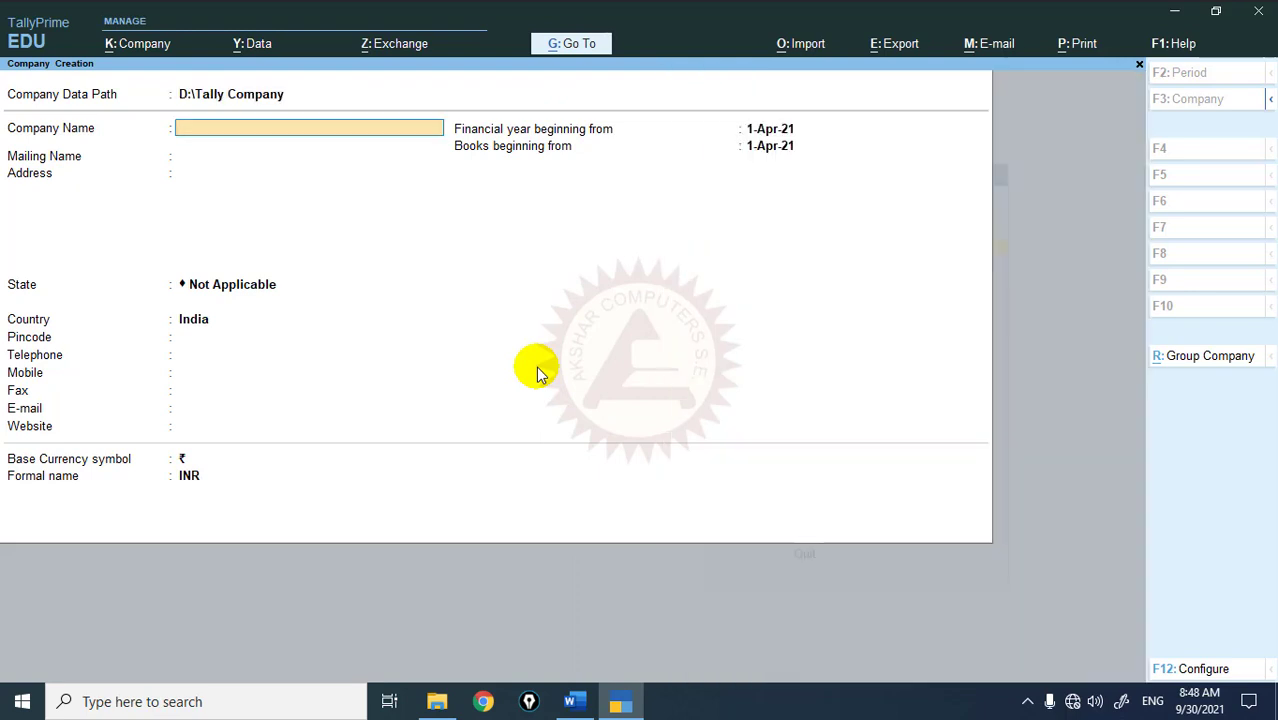
type("Final Accou")
key("Return")
key("Return")
key("Return")
key("Return")
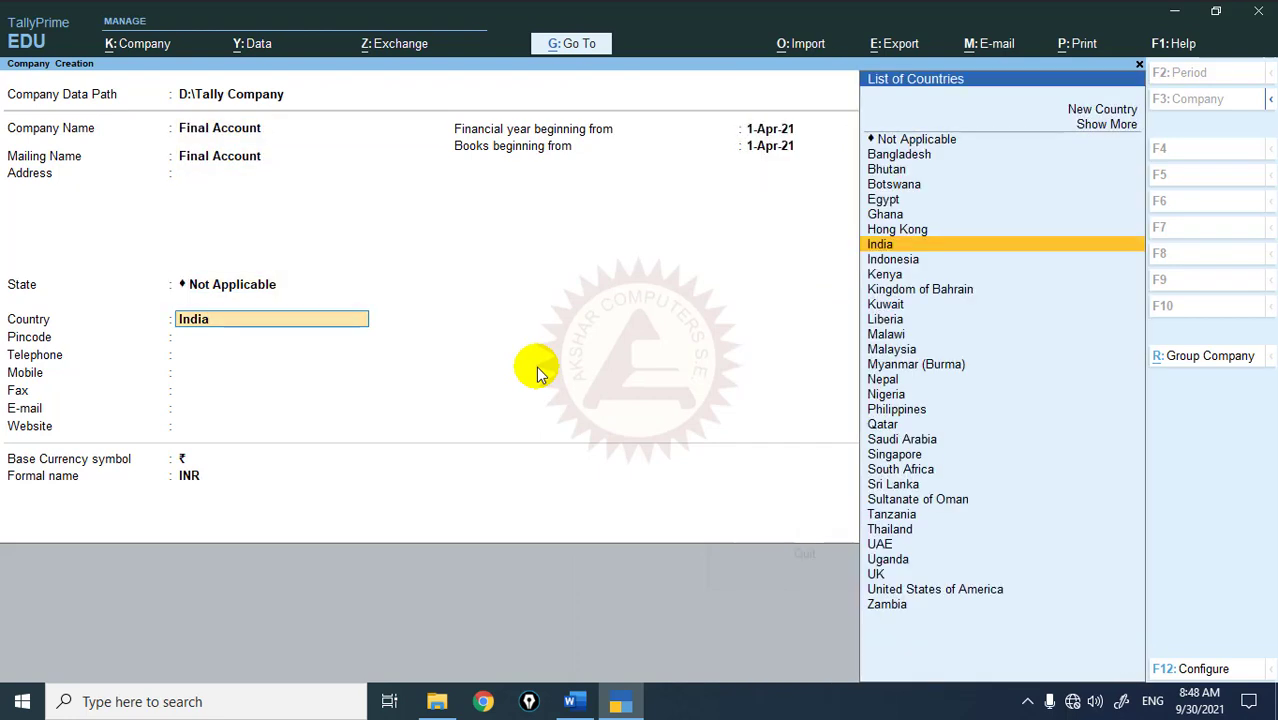
type("Mah")
key("Return")
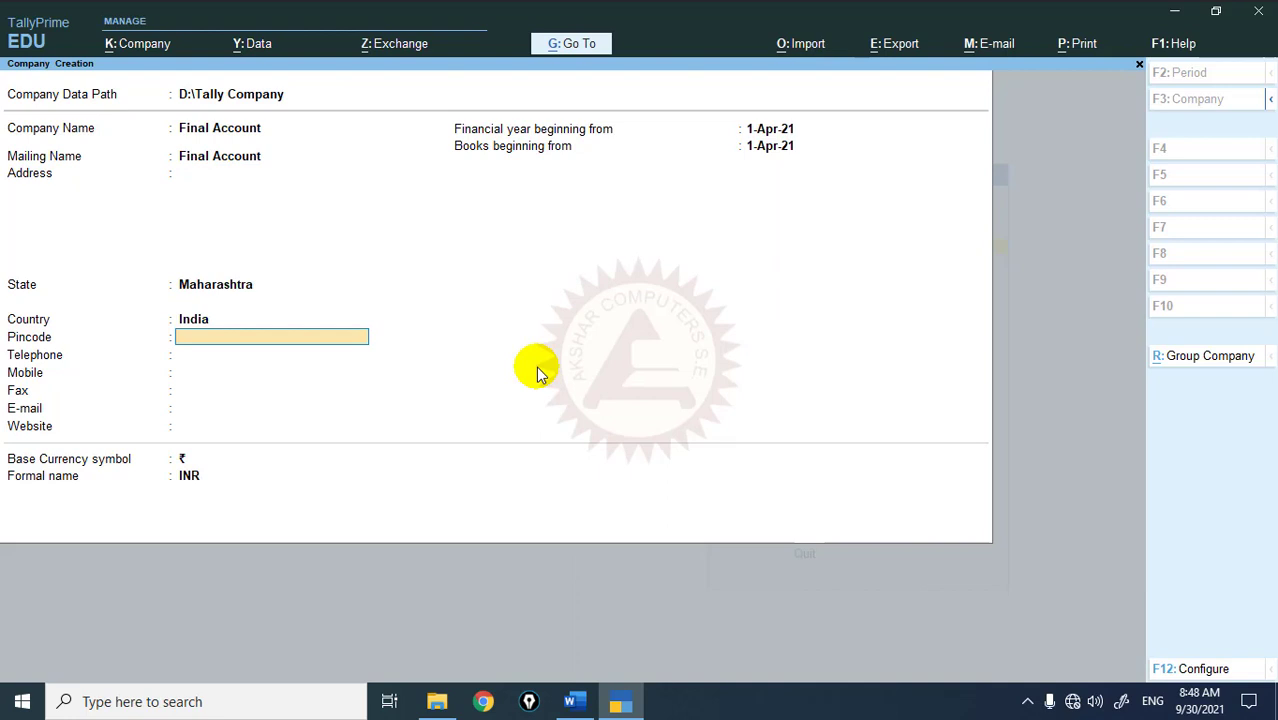
key("ctrl")
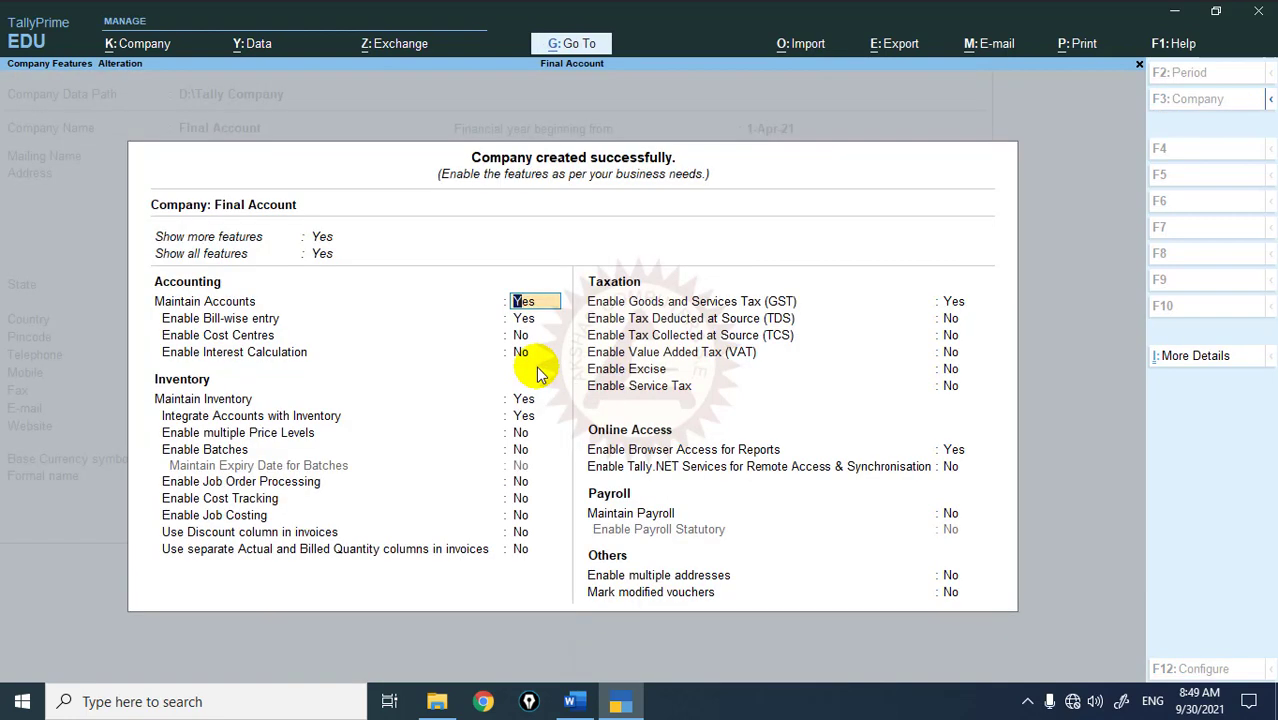
Set Show more features to No for the new company and keep Maintain Accounts at Yes.
key("Up")
key("Up")
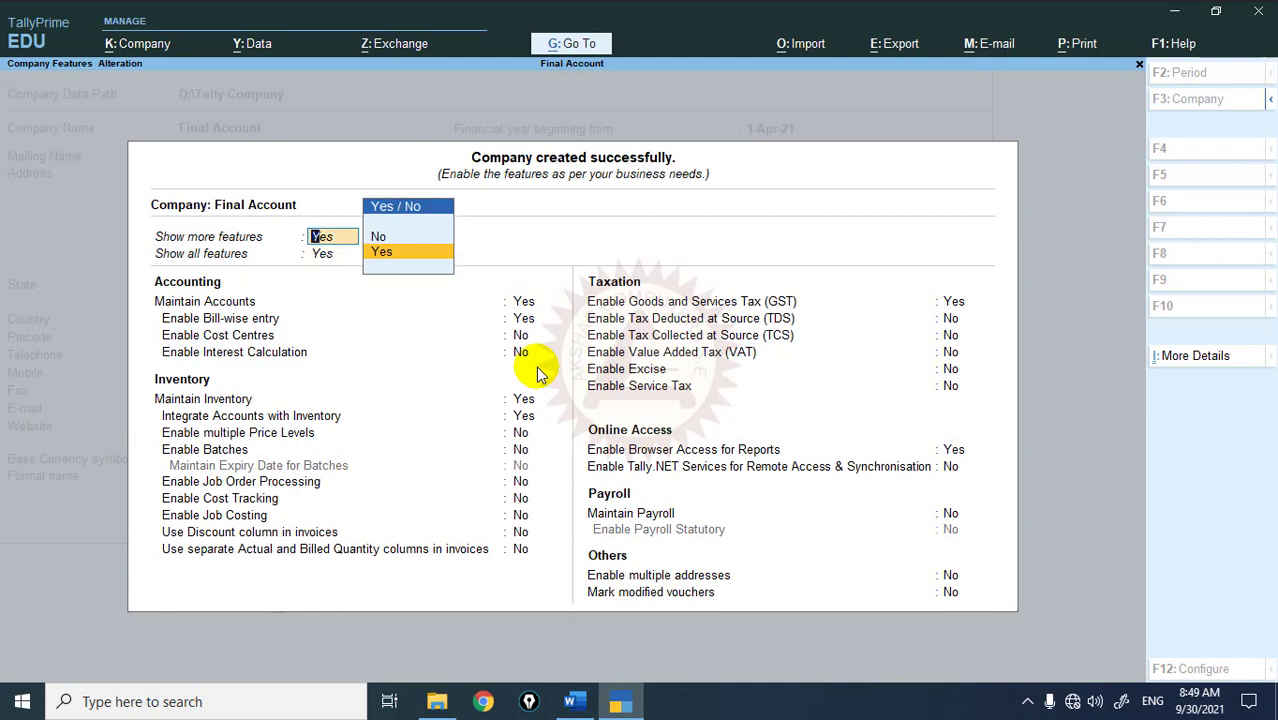
key("Return")
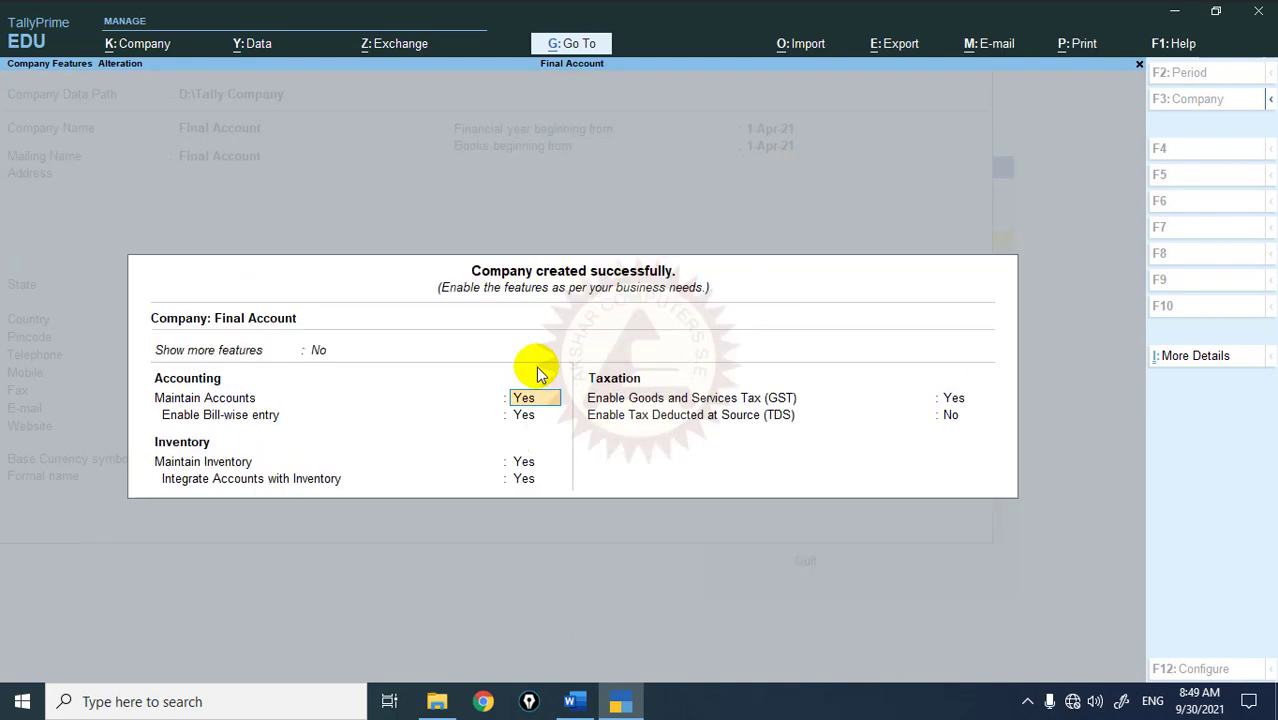
type("n")
type("y")
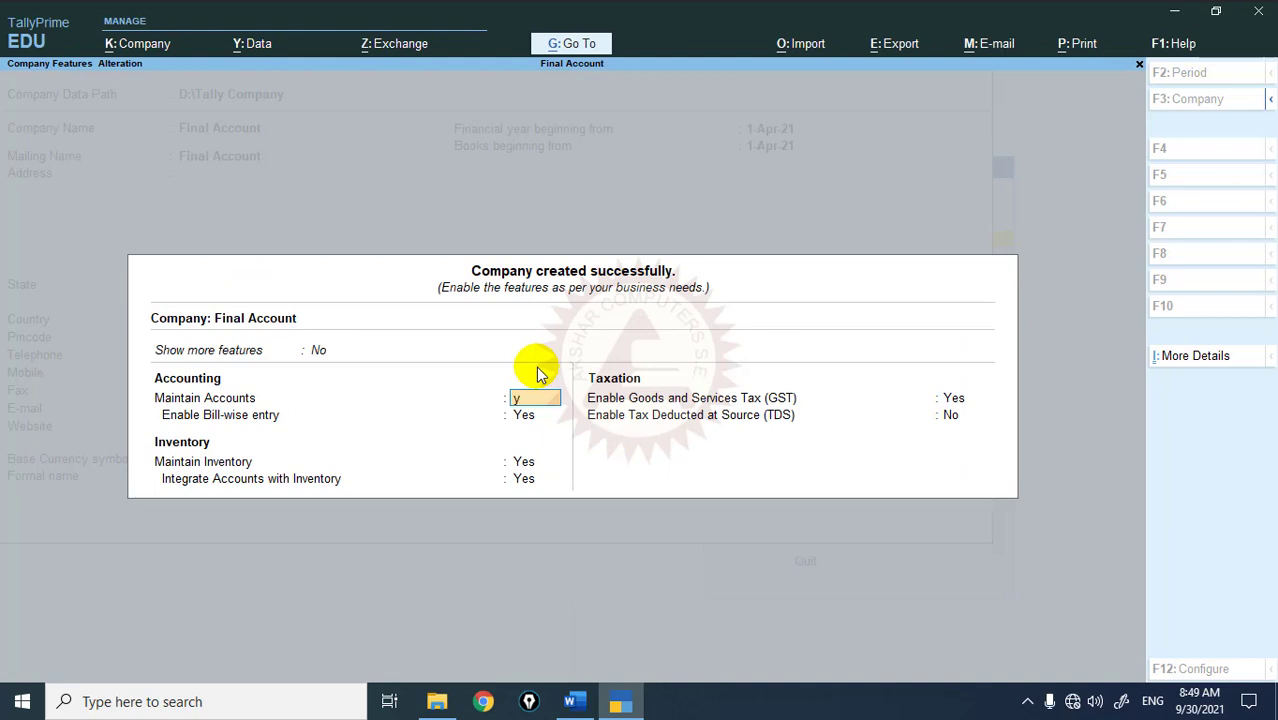
Set bill-wise entry, Maintain Inventory and Goods and Services Tax to No, and accept the company features.
key("Return")
type("n")
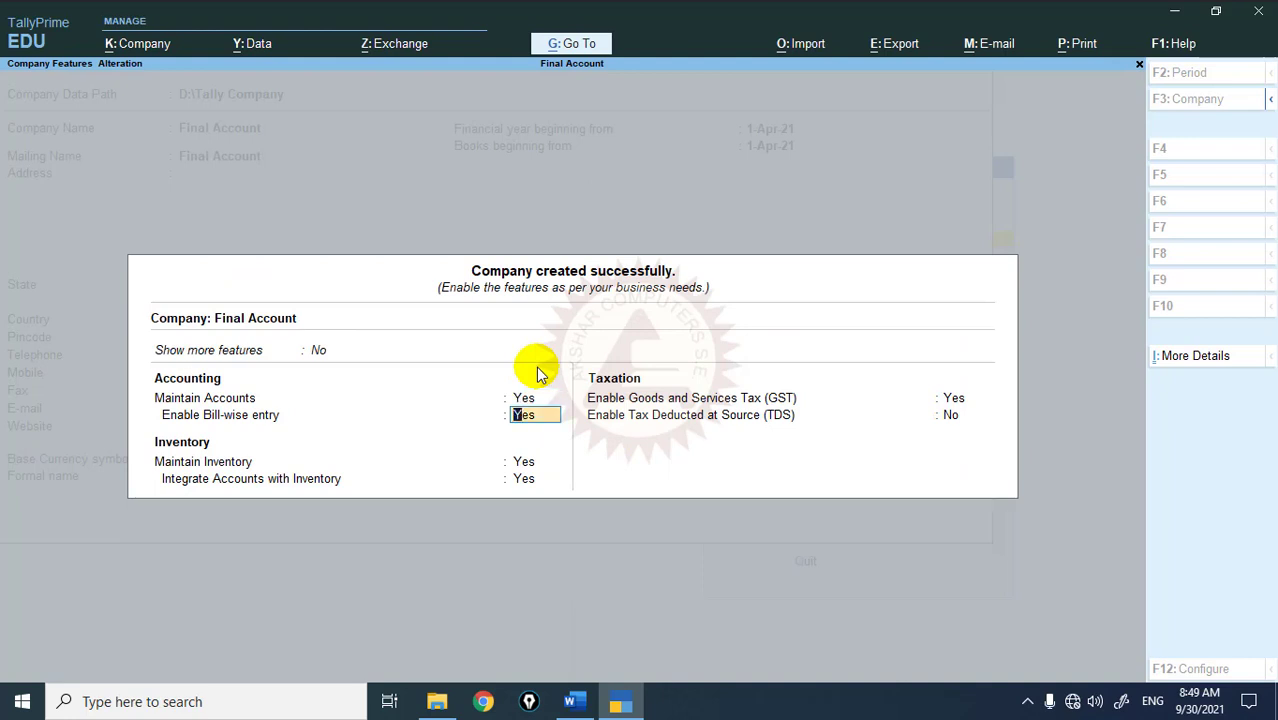
key("Return")
type("yn")
key("Return")
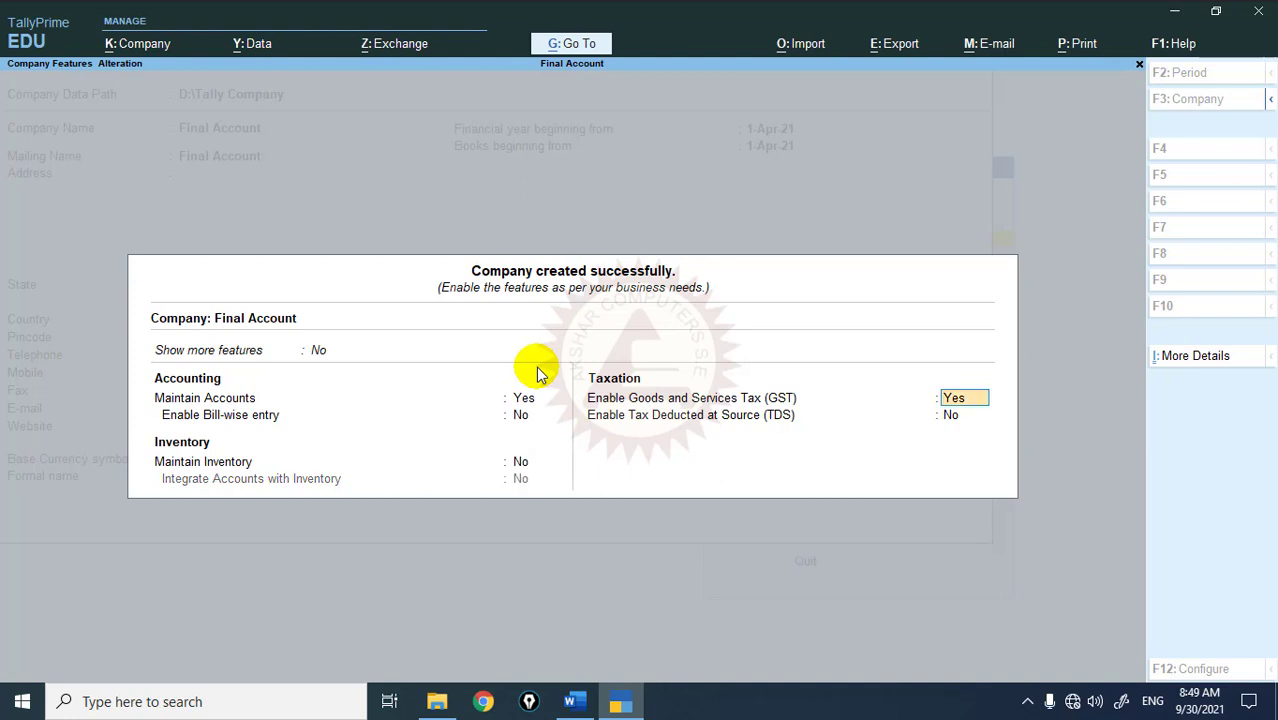
type("n")
key("Return")
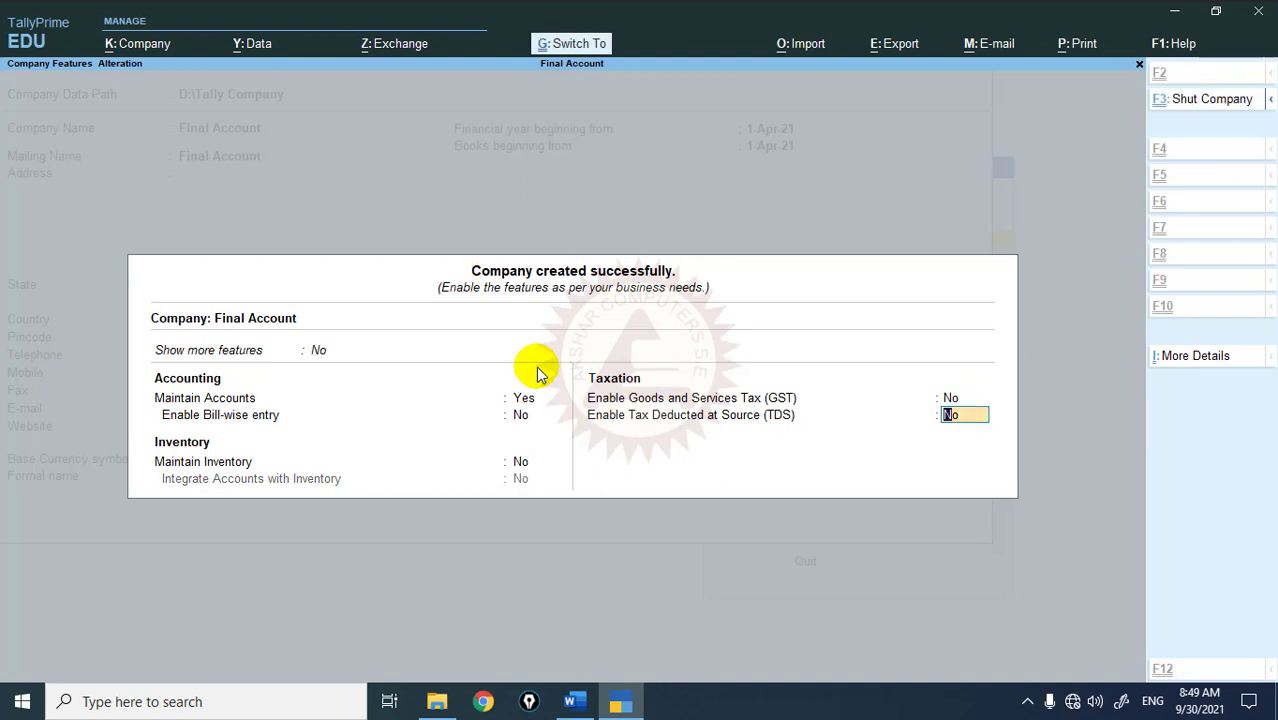
key("ctrl+a")
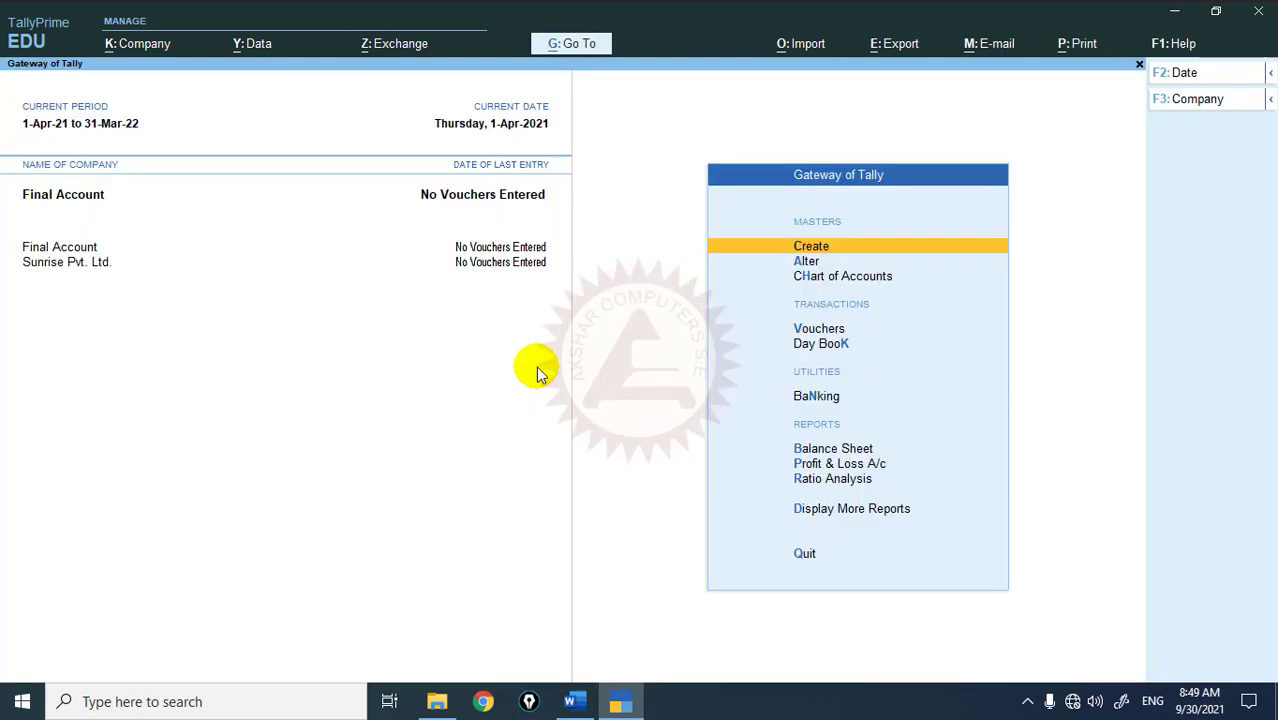
Shut the company Sunrise Pvt. Ltd., leaving only Final Account open.
key("ctrl+F3")
key("Down")
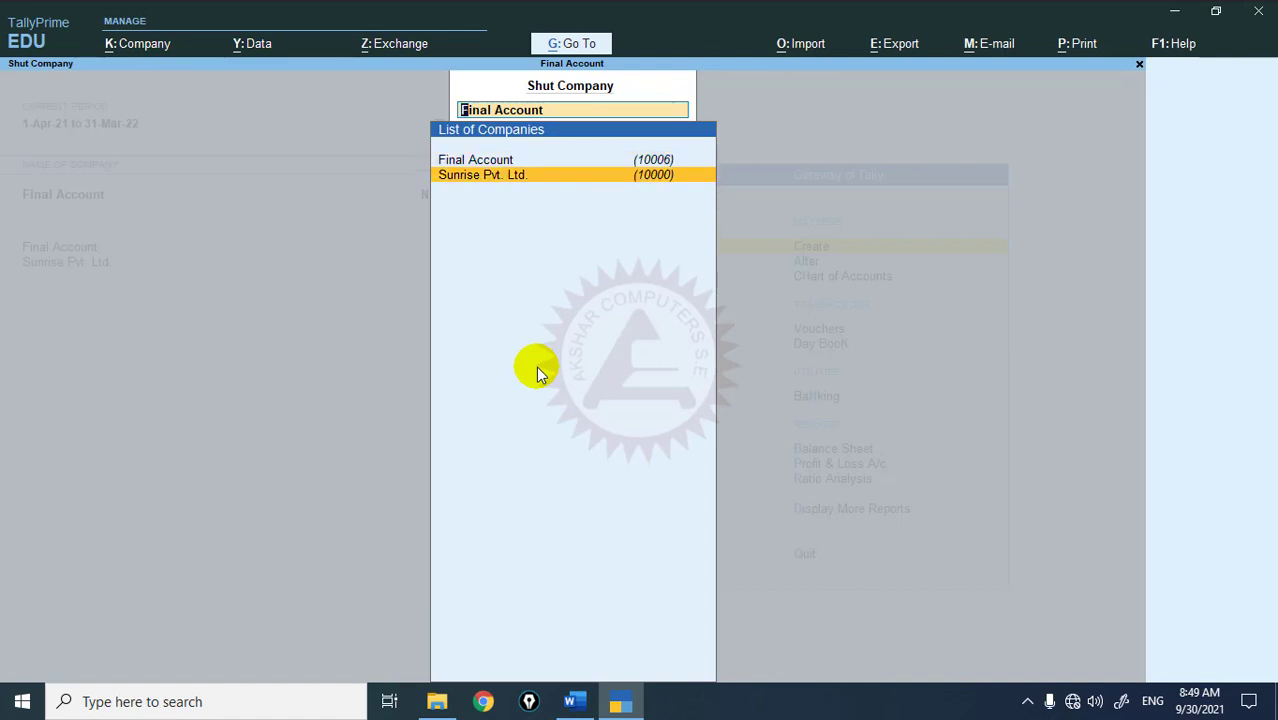
key("Return")
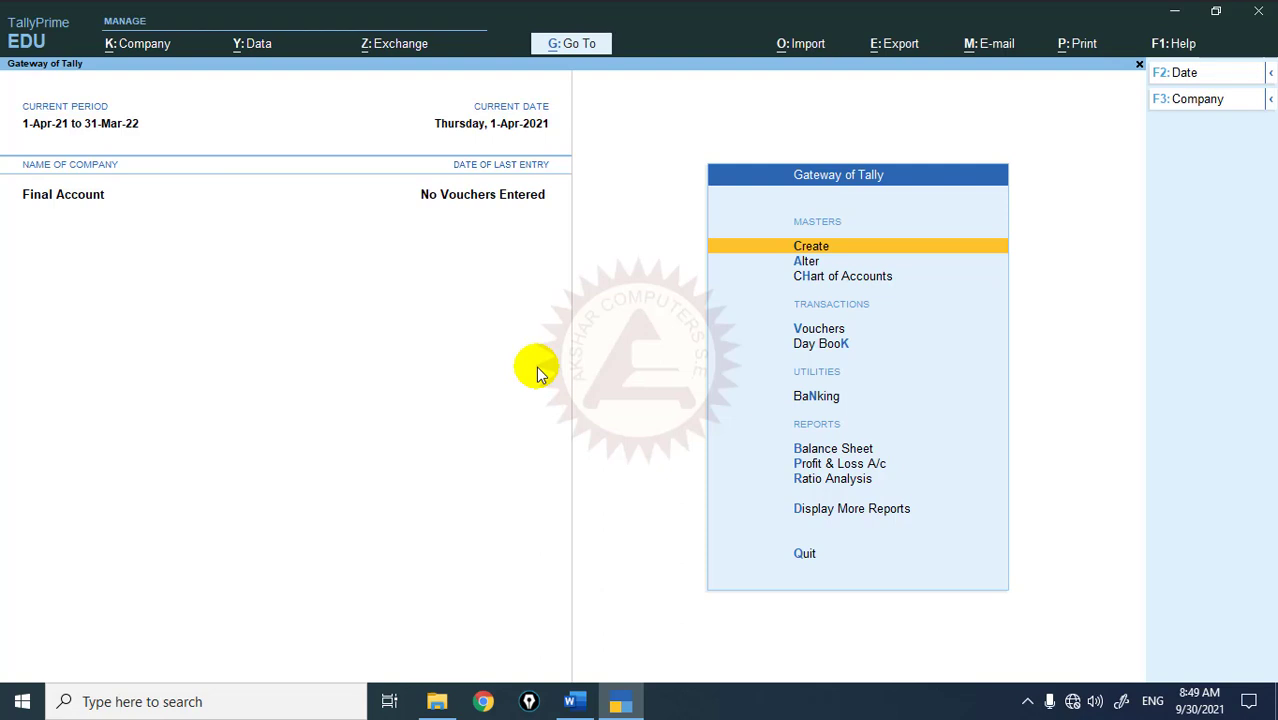
key("Return")
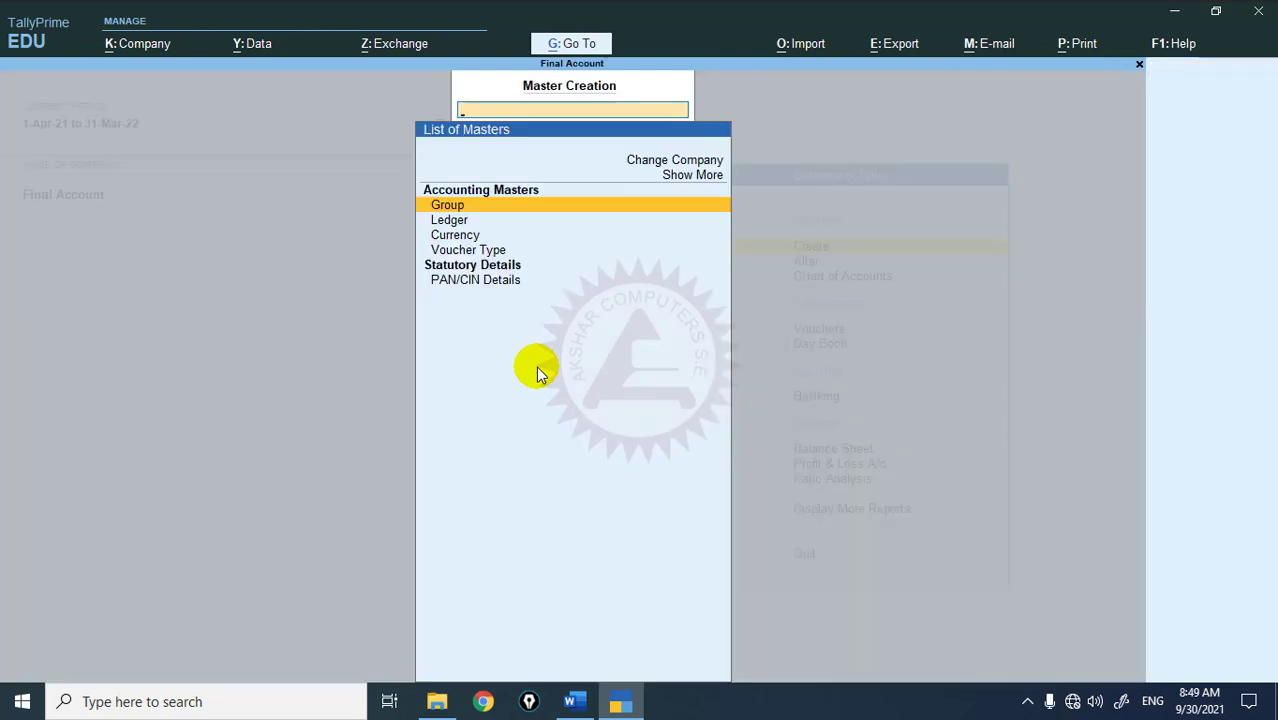
key("Down")
key("Return")
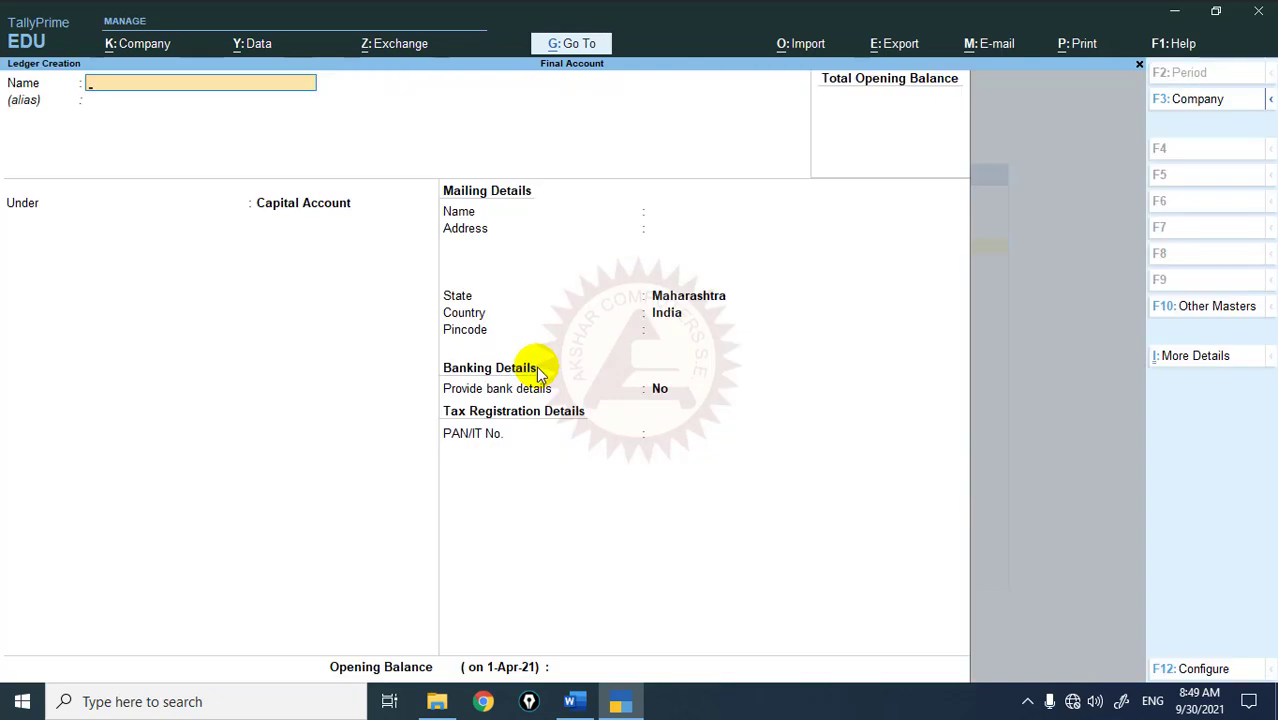
key("Escape")
key("Escape")
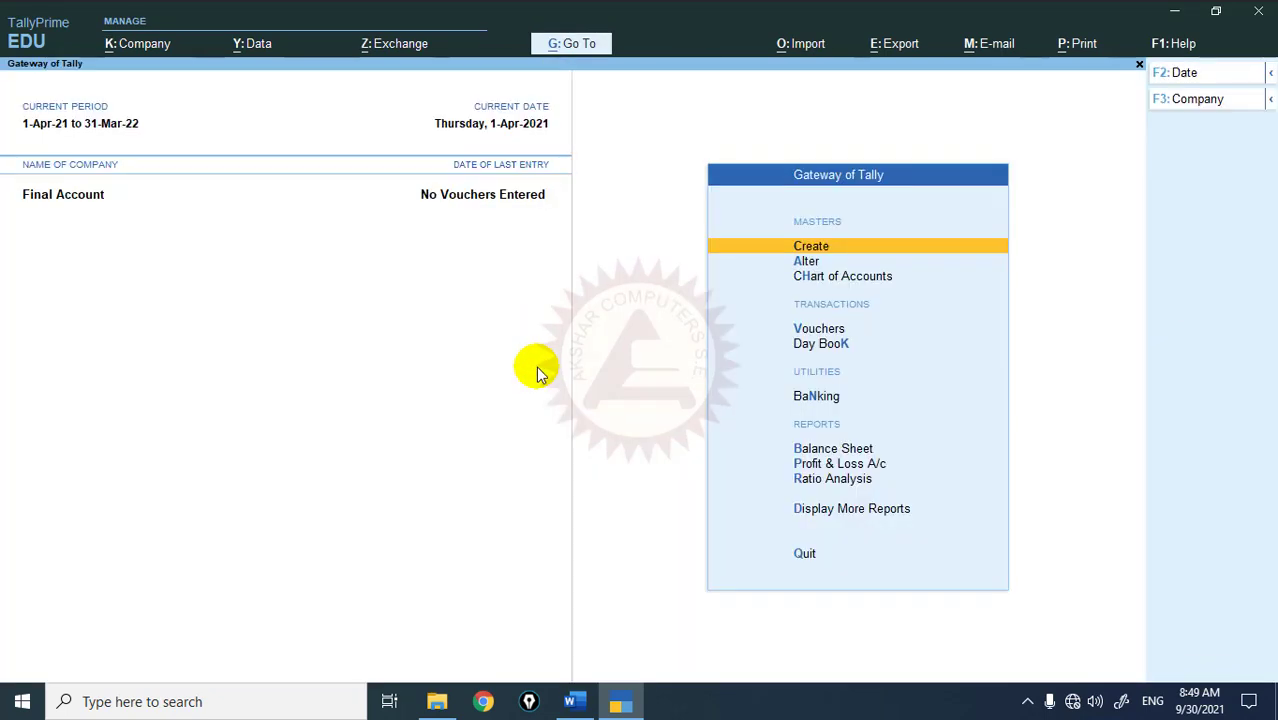
Open the existing Cash ledger for alteration.
key("Down")
key("Return")
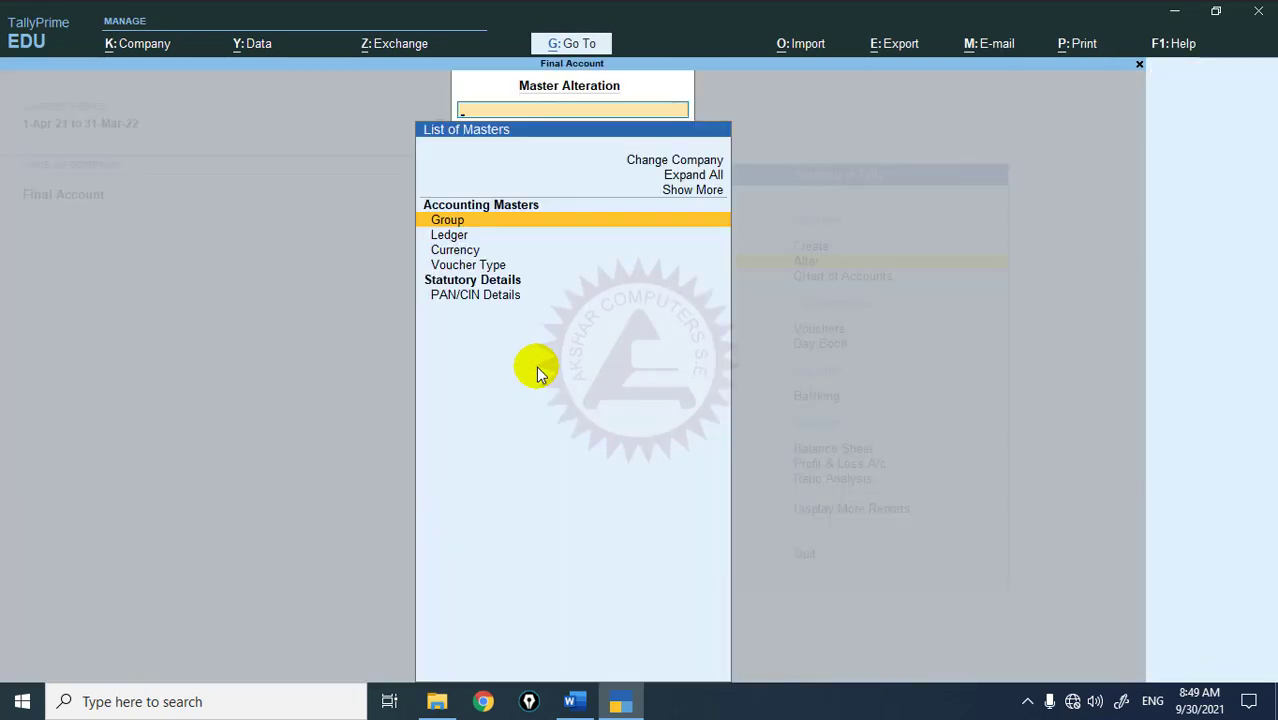
key("Down")
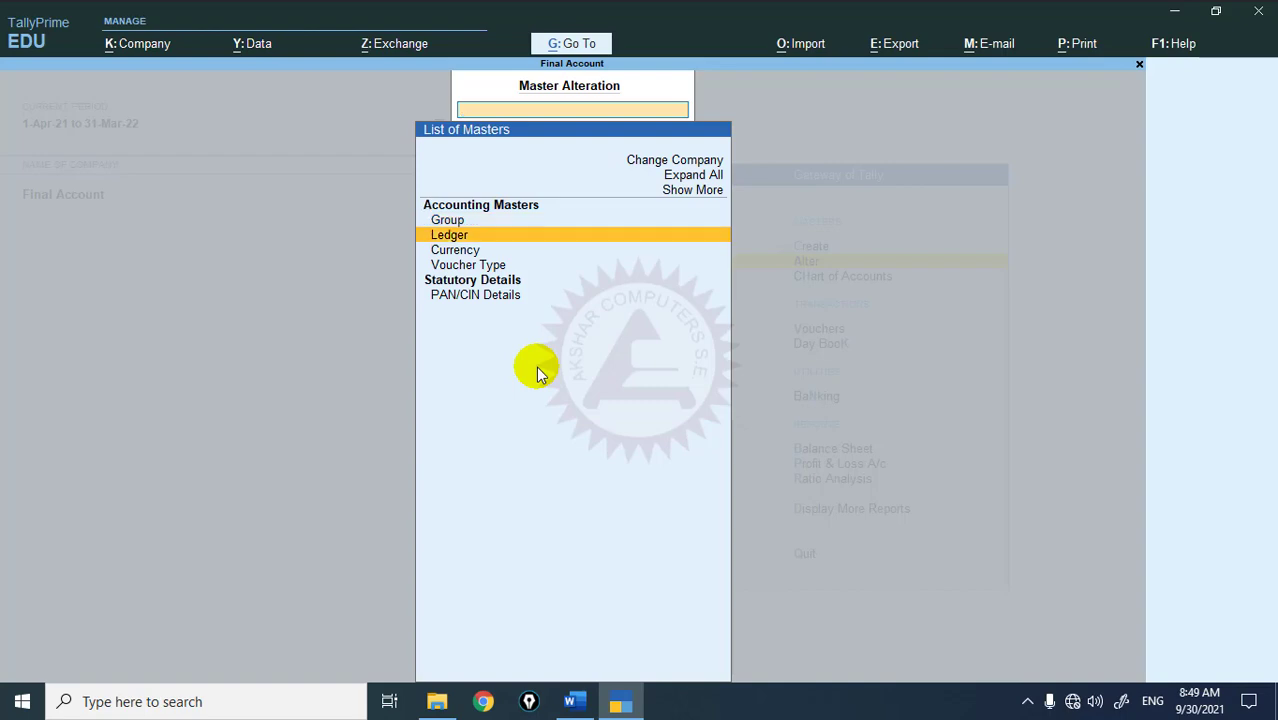
key("Return")
type("Cash")
key("Return")
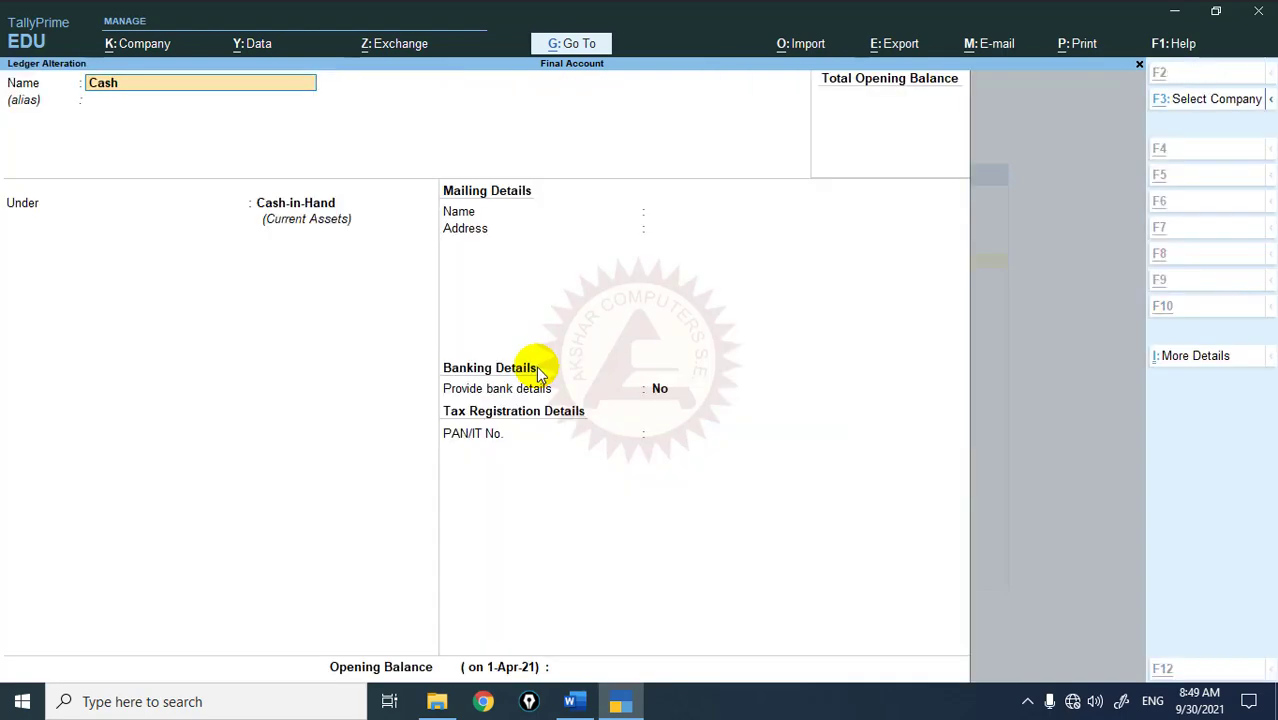
Set the Cash ledger's opening balance to 400 Dr, as listed in the Word particulars table, and save the ledger.
key("alt+Tab")
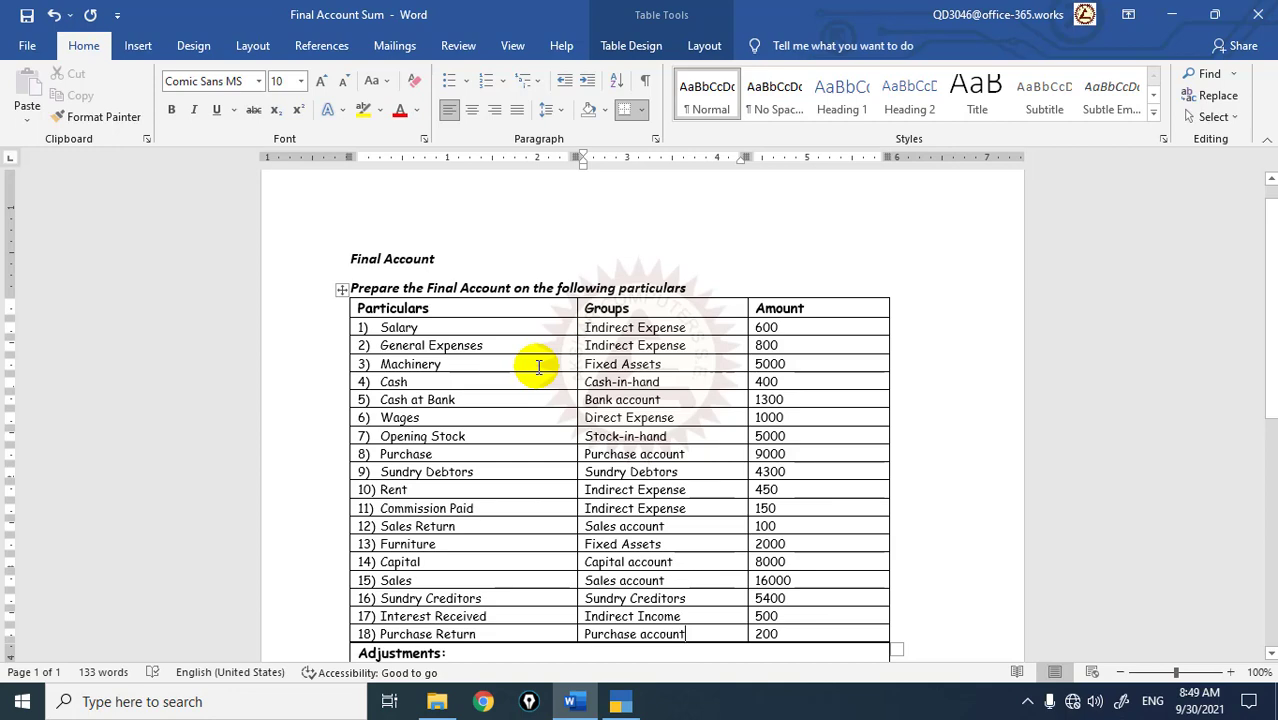
key("alt+Tab")
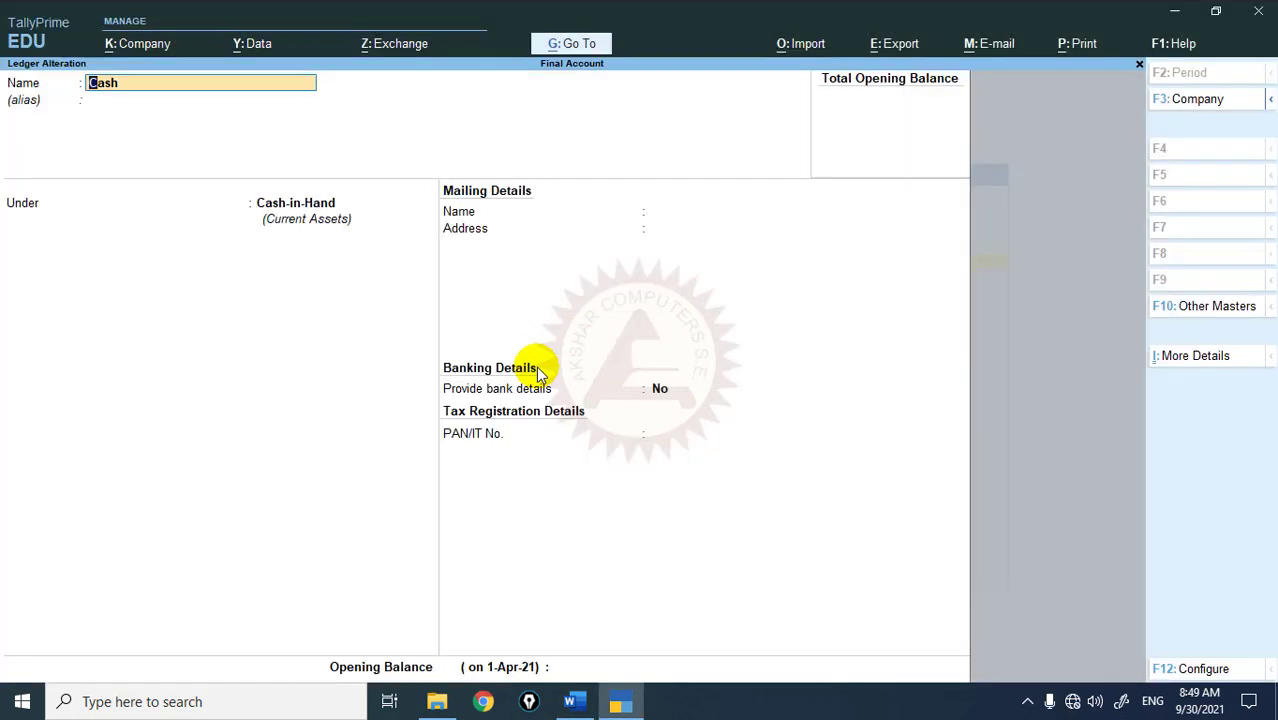
key("Return")
key("Return")
key("Return")
key("Return")
key("Escape")
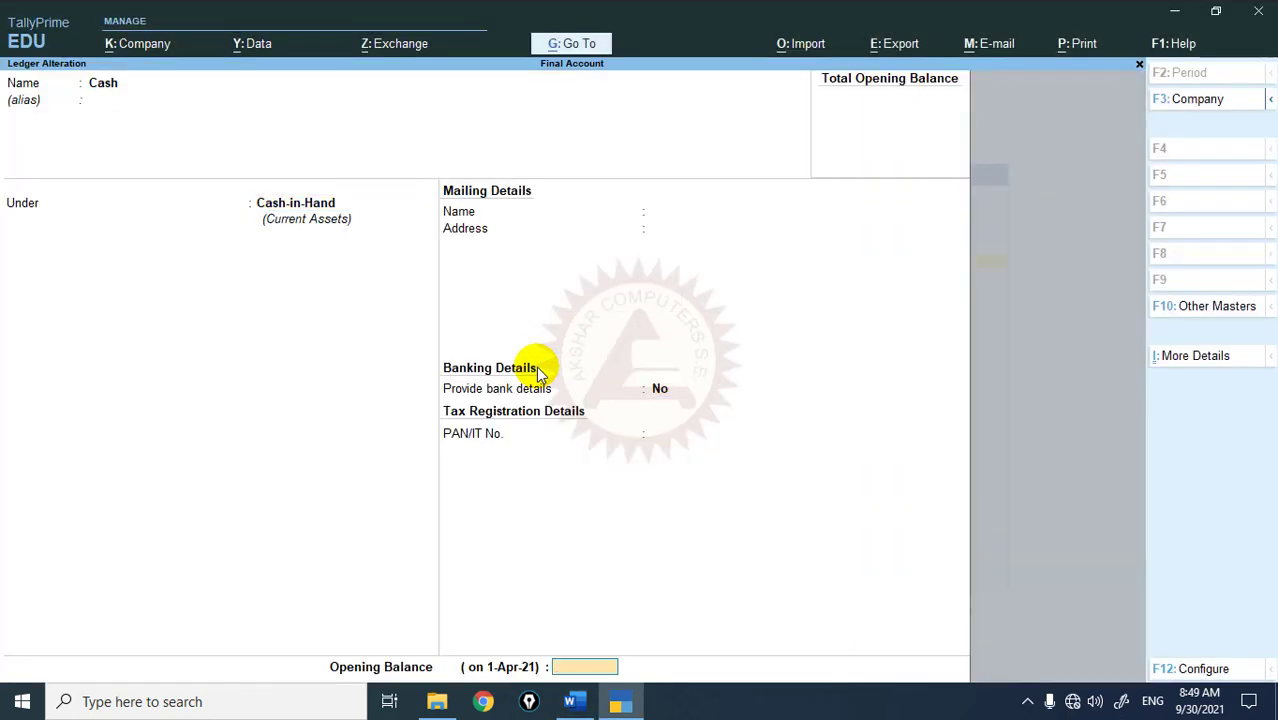
type("400")
key("Return")
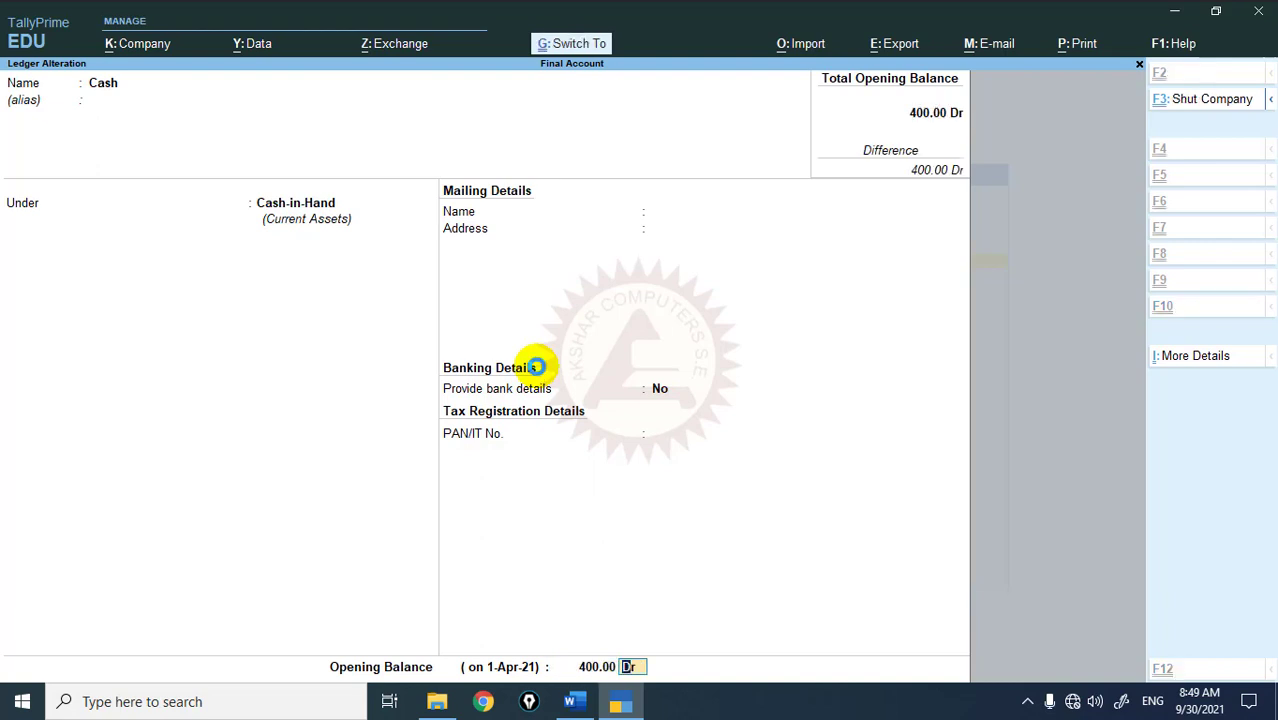
key("ctrl+a")
key("Escape")
key("Escape")
Start a new ledger and name it "Salary A/c" after the first particular in the Word table.
key("Up")
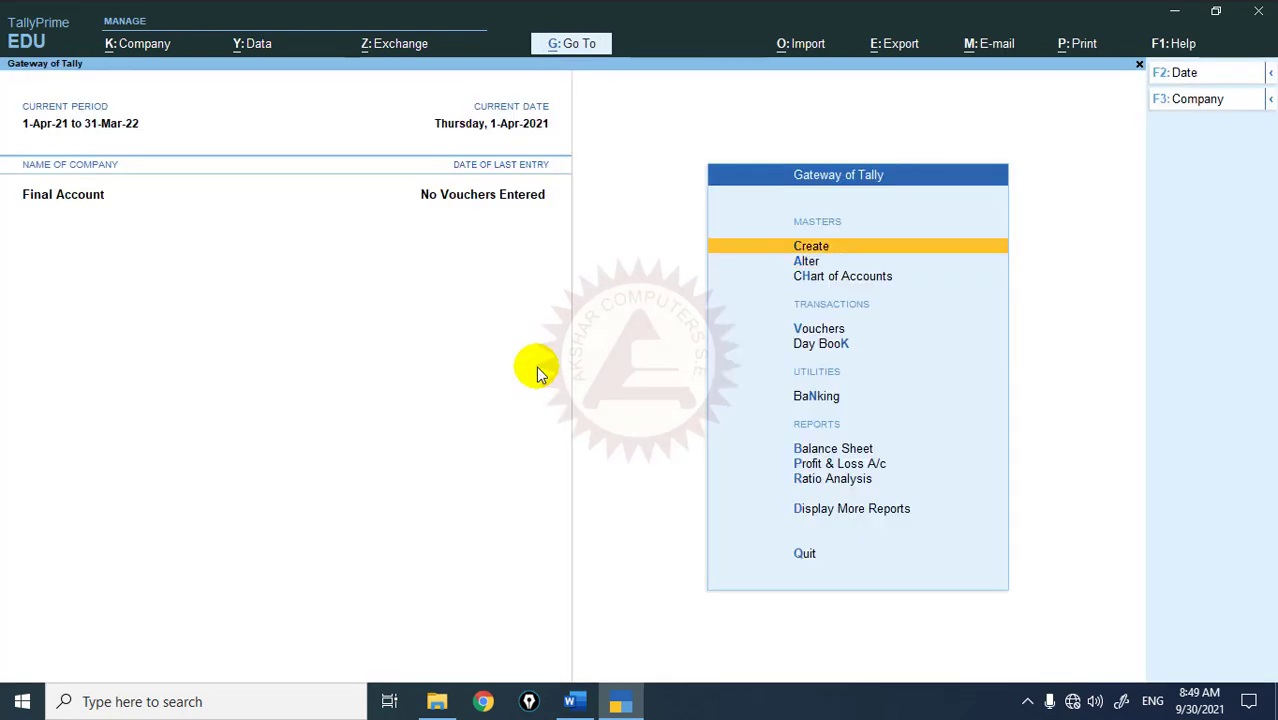
key("Return")
key("Down")
key("Return")
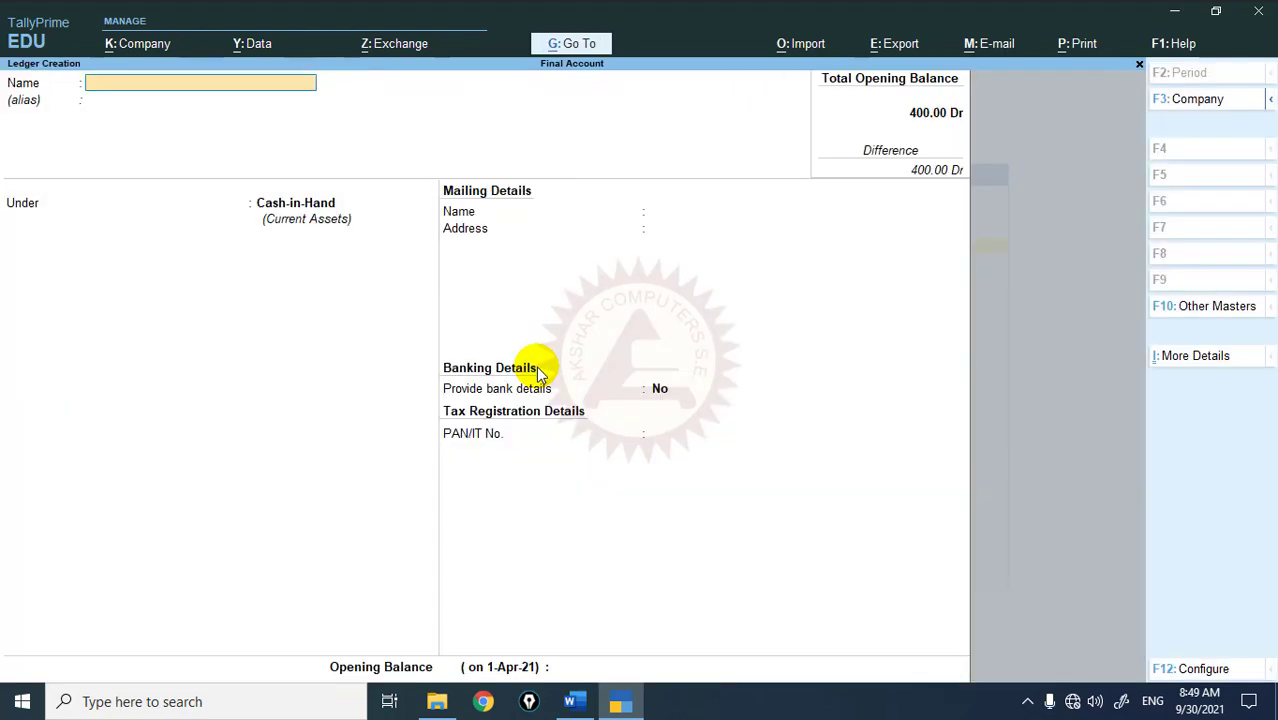
key("alt+Tab")
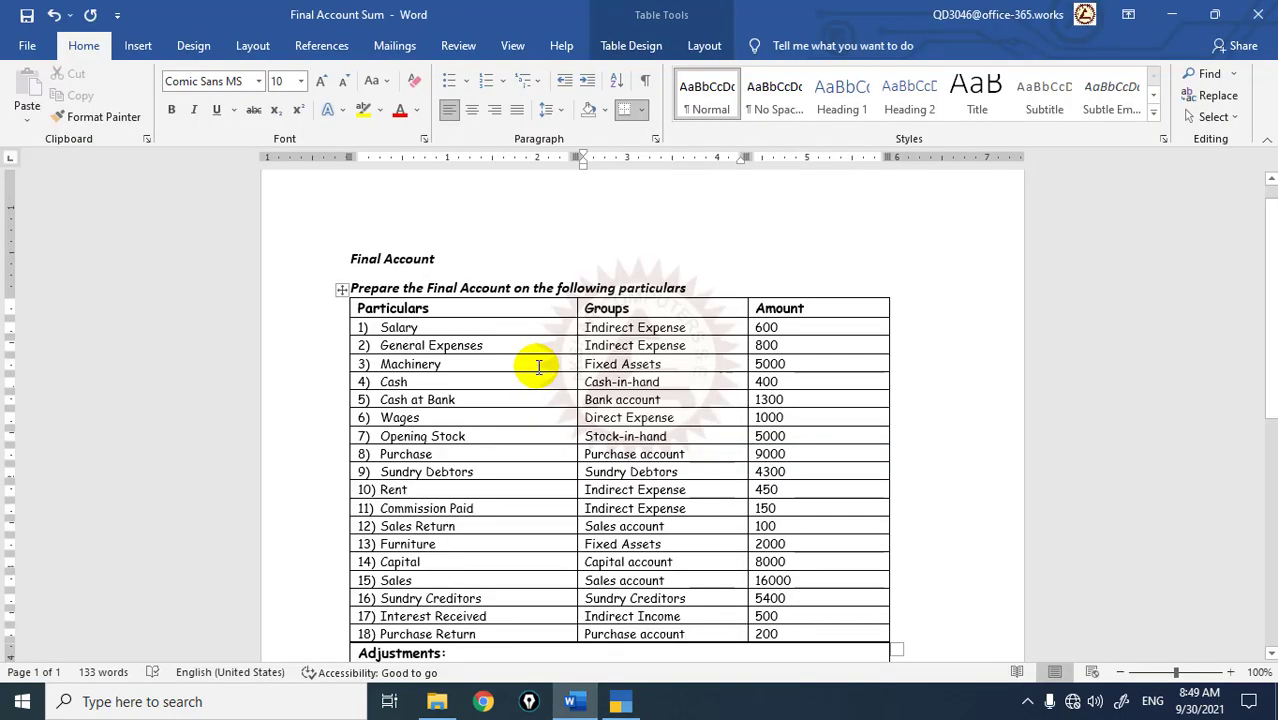
key("alt+Tab")
type("Sa")
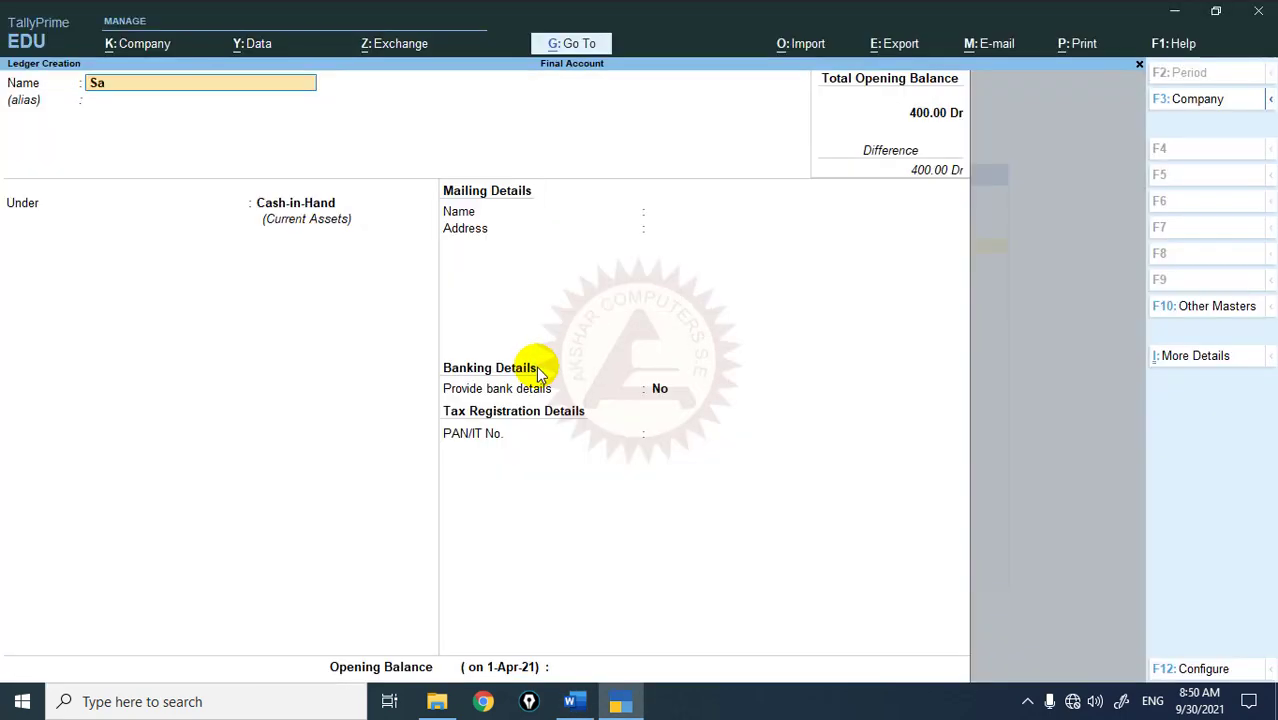
type("lary A/c")
key("Return")
key("Return")
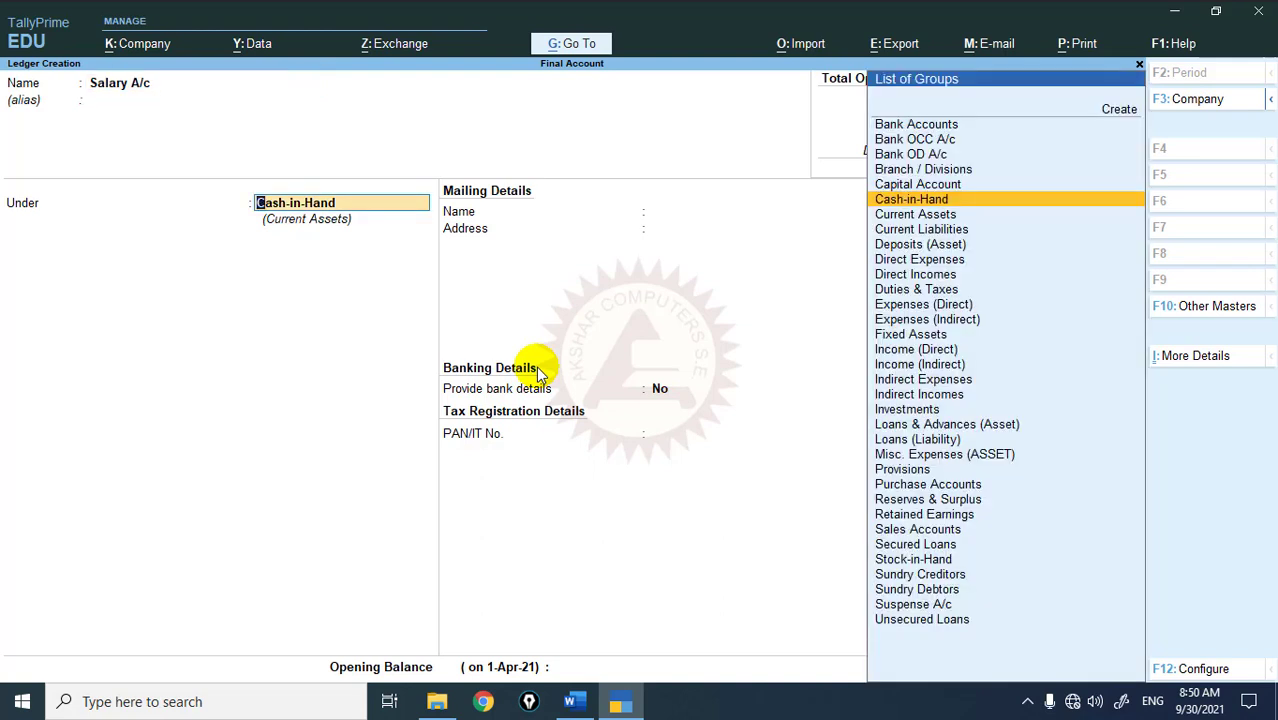
Place Salary A/c under Indirect Expenses with an opening balance of 600 Dr and save the ledger.
type("Indire")
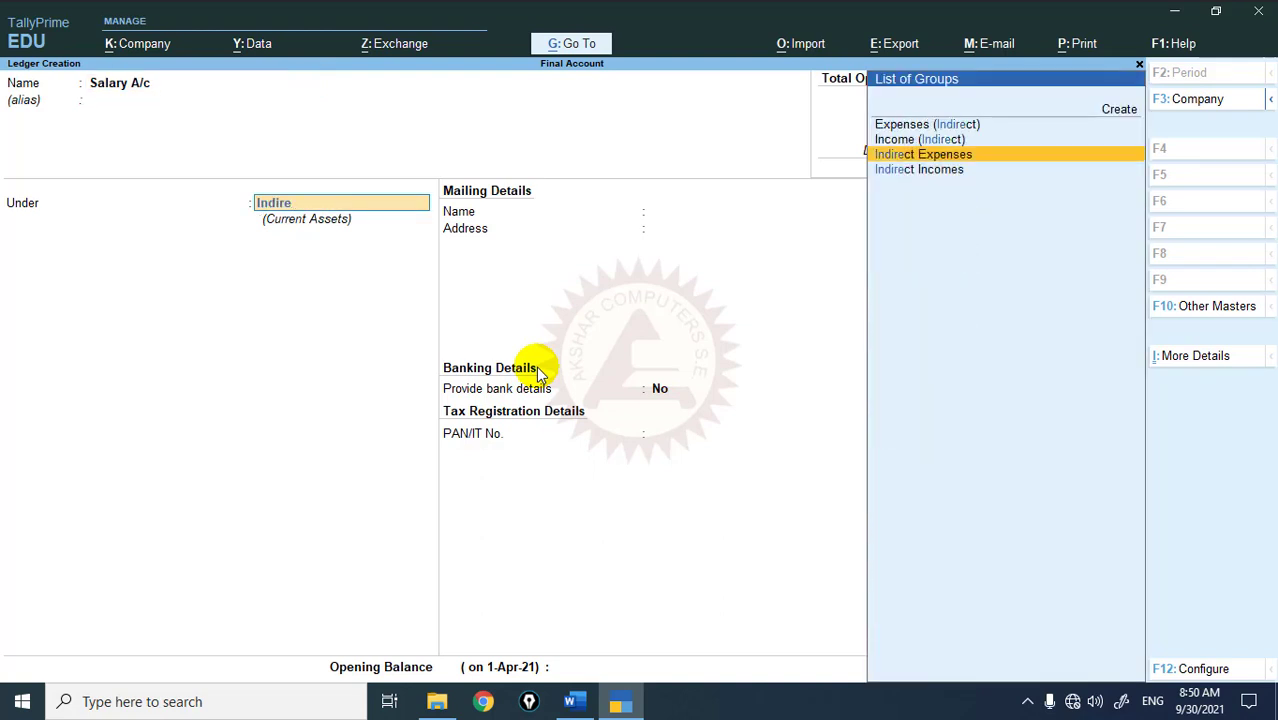
key("Return")
key("Return")
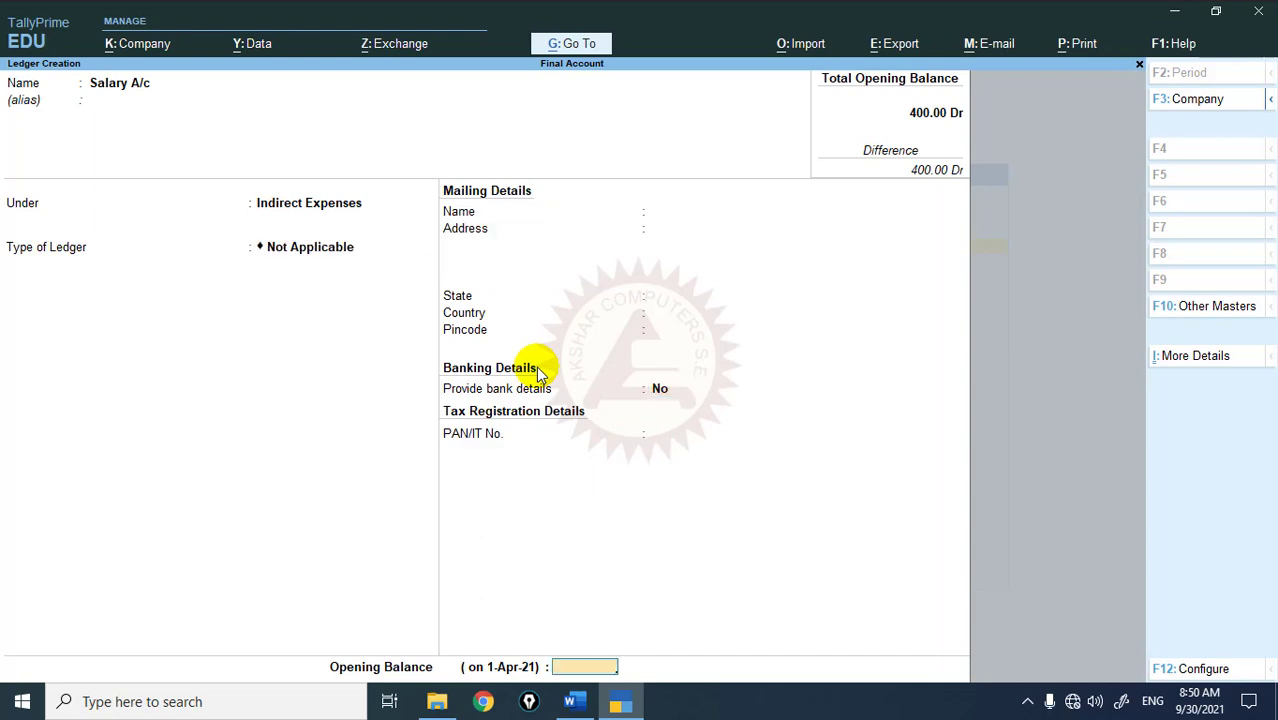
key("alt+Tab")
key("alt+Tab")
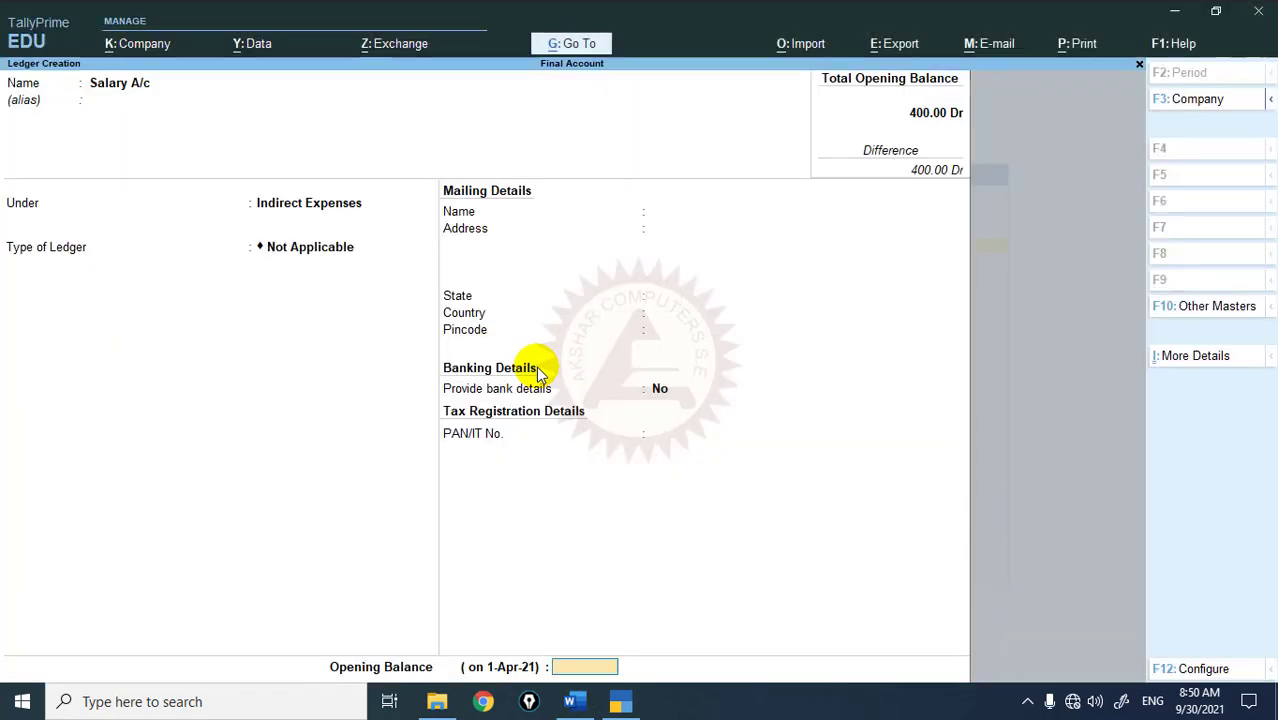
type("600")
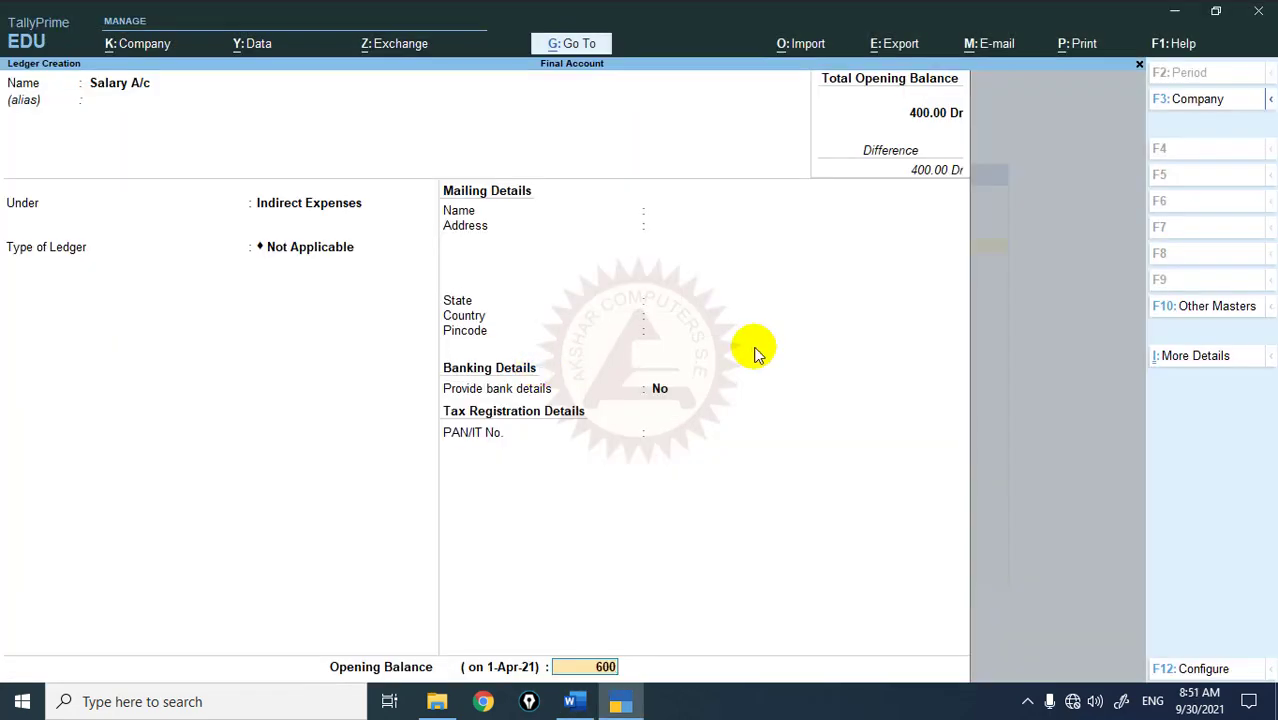
key("Return")
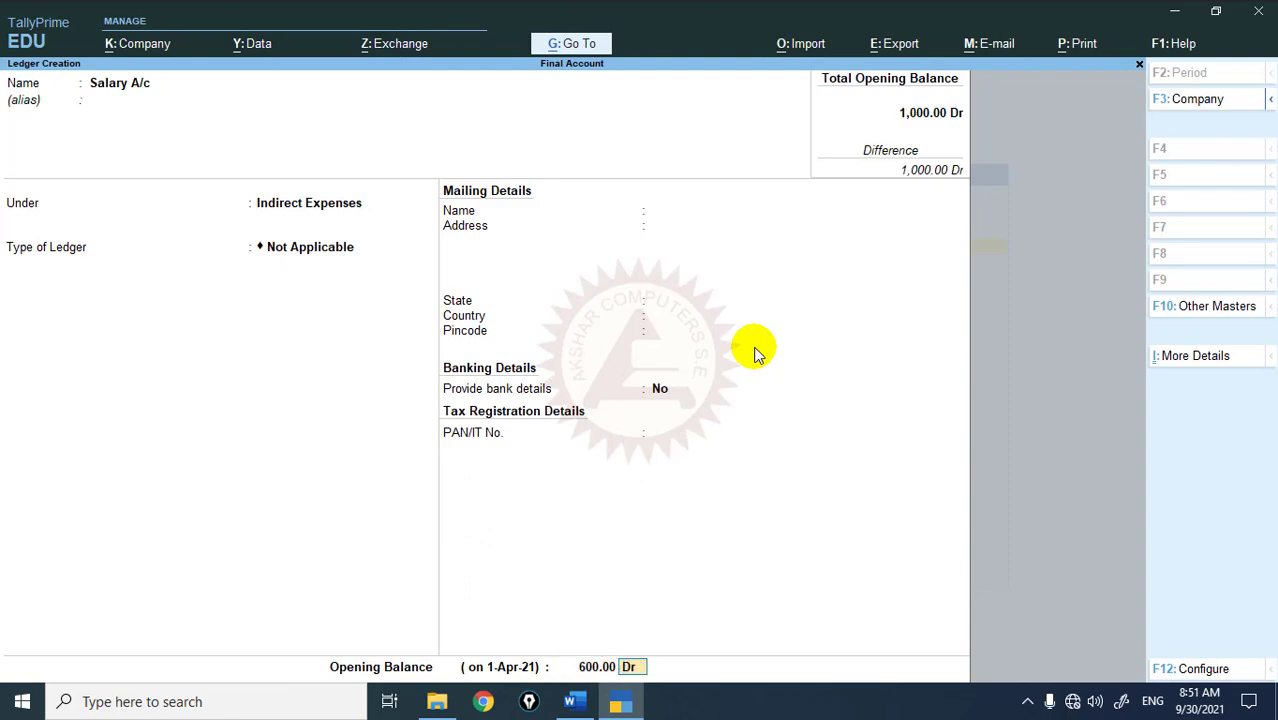
key("ctrl+a")
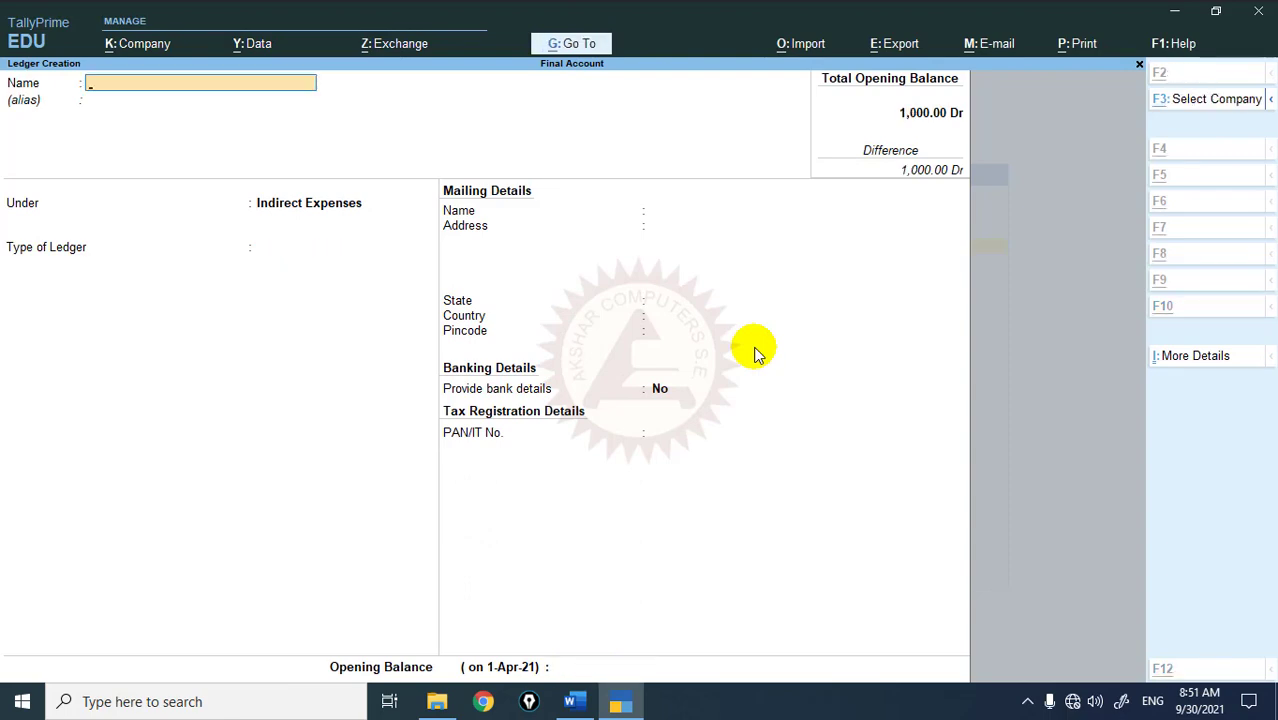
Create a ledger named "General Expense A/c" under Indirect Expenses, following the second particular in the Word table.
key("alt+Tab")
key("alt+Tab")
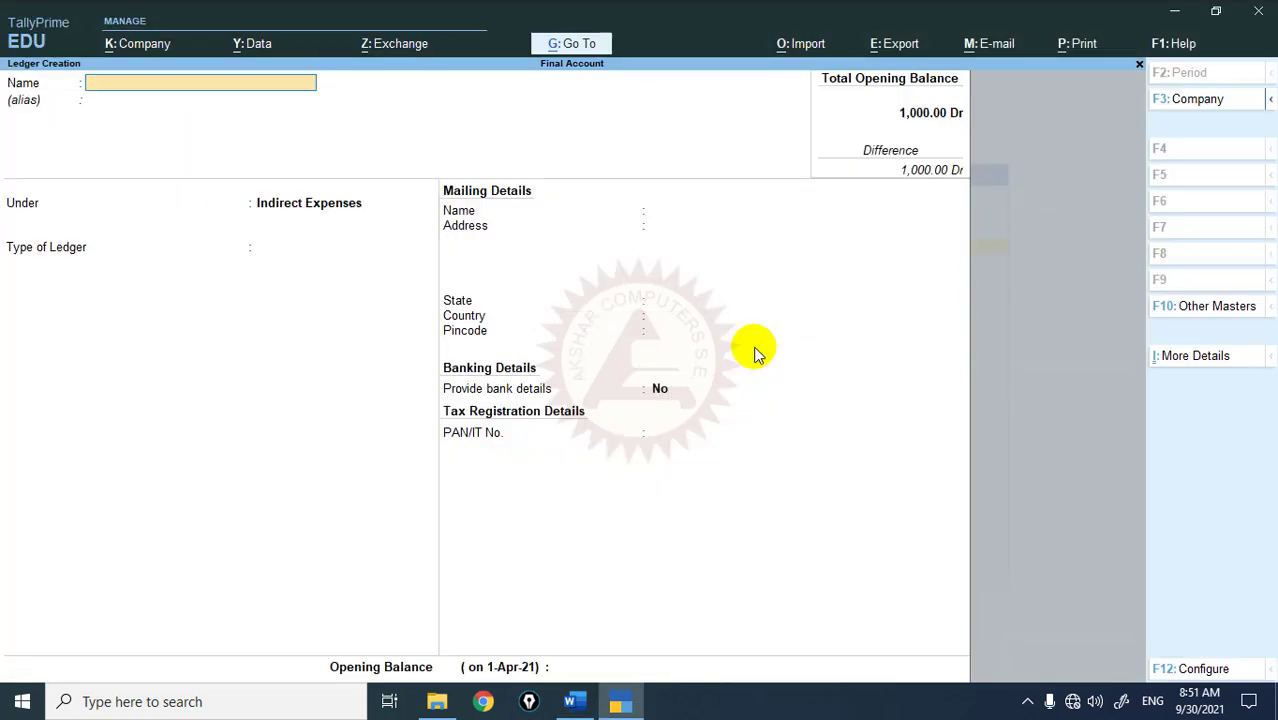
type("General Expense A/c")
key("Return")
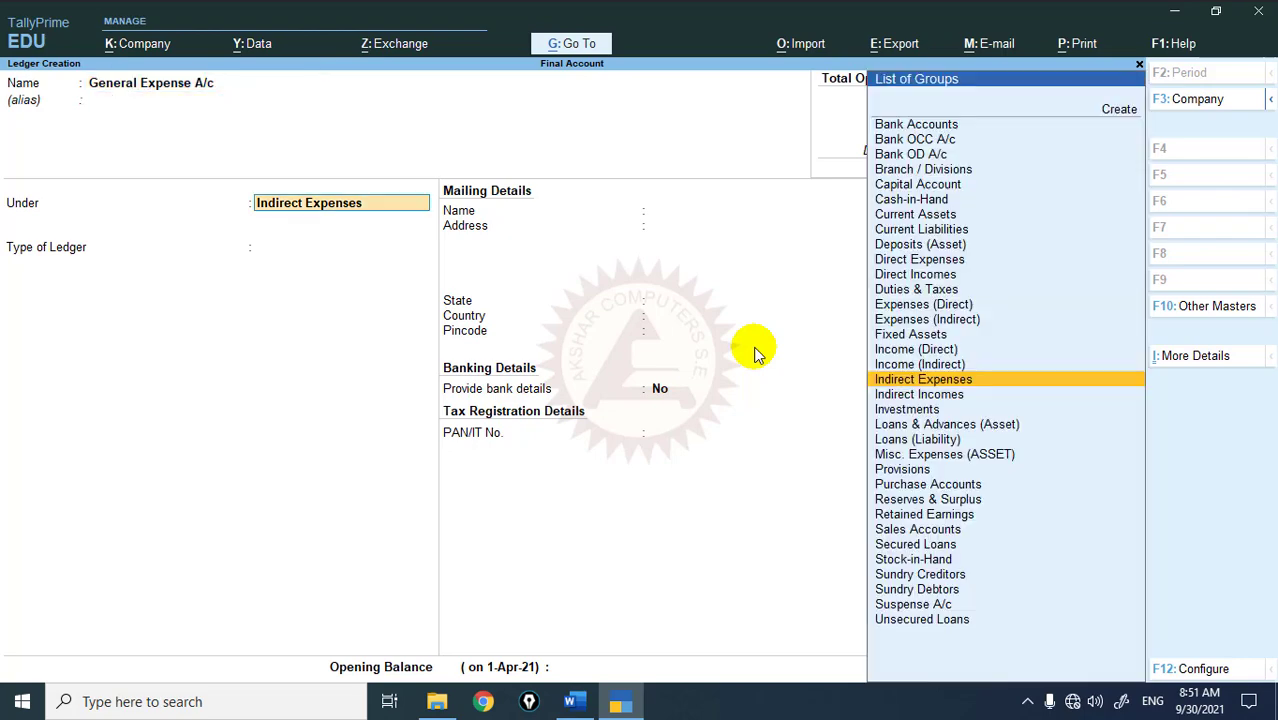
key("Return")
key("Return")
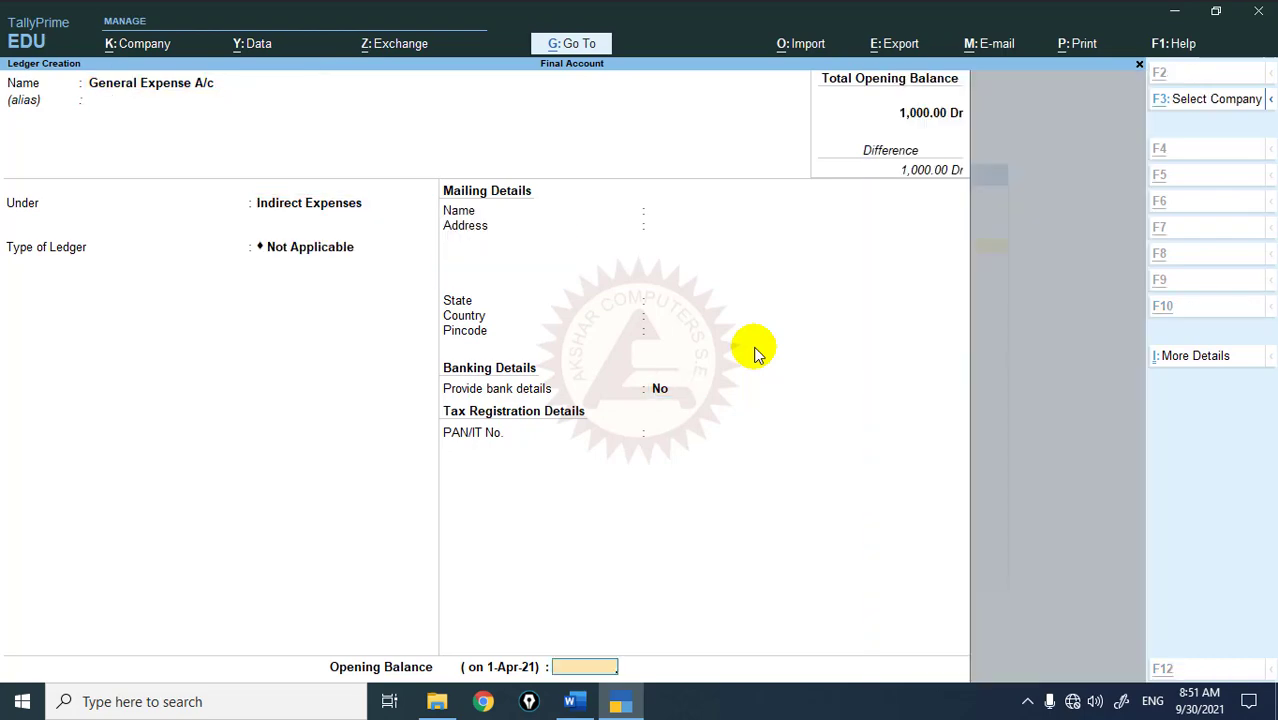
Give General Expense A/c the opening balance of 800 Dr listed in the Word table and save the ledger.
key("alt+Tab")
key("alt+Tab")
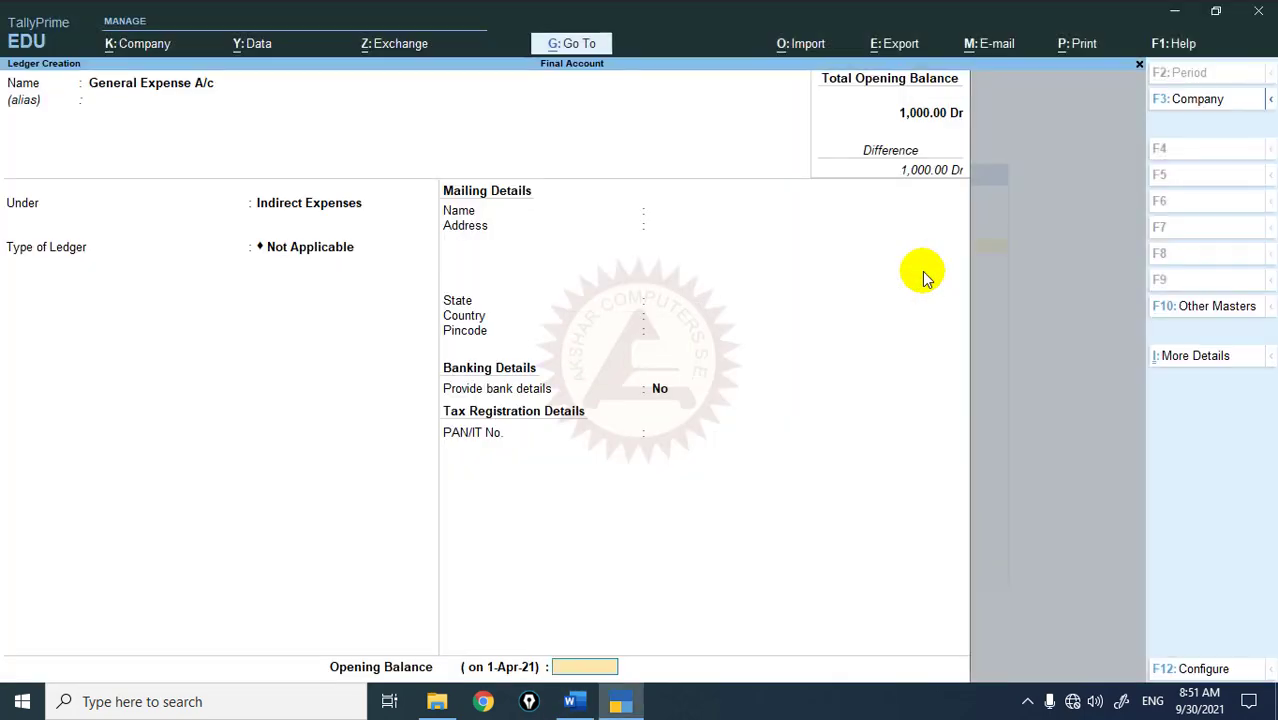
type("800")
key("Return")
key("Return")
key("Return")
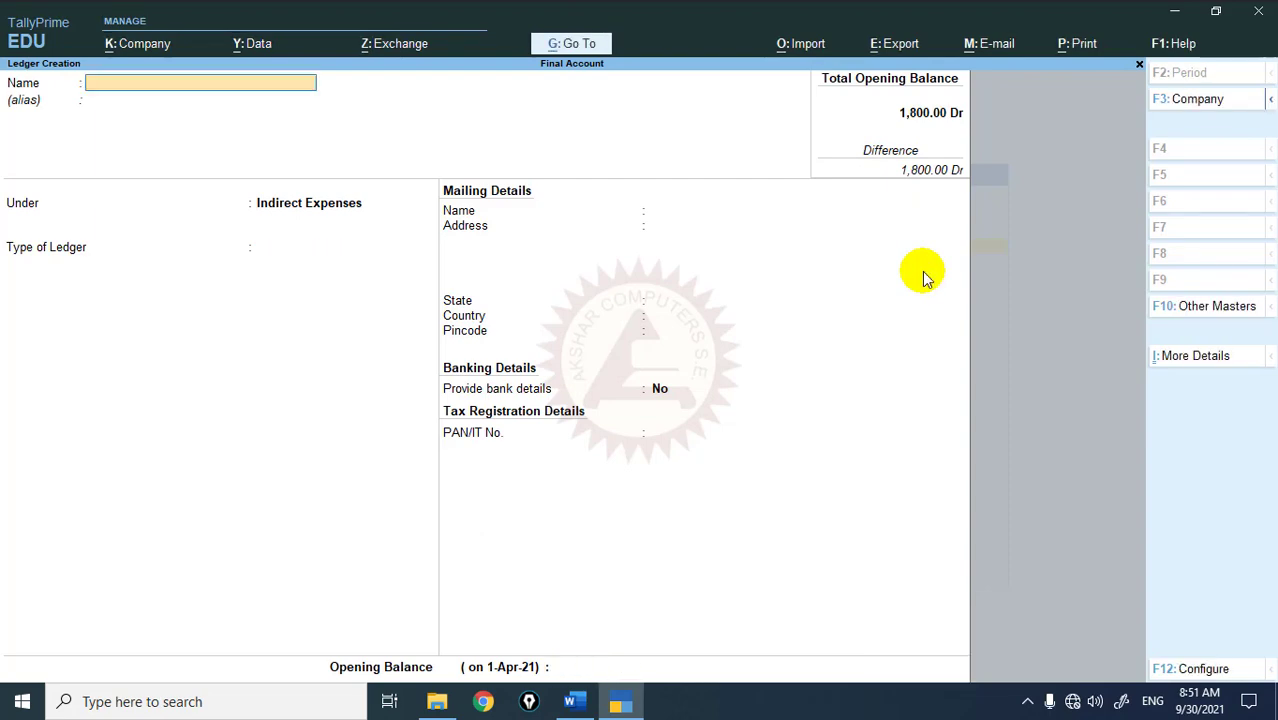
Name the next ledger "Machinery A/c" from the Word table and place it under Fixed Assets.
key("alt+Tab")
key("alt+Tab")
type("Machiner")
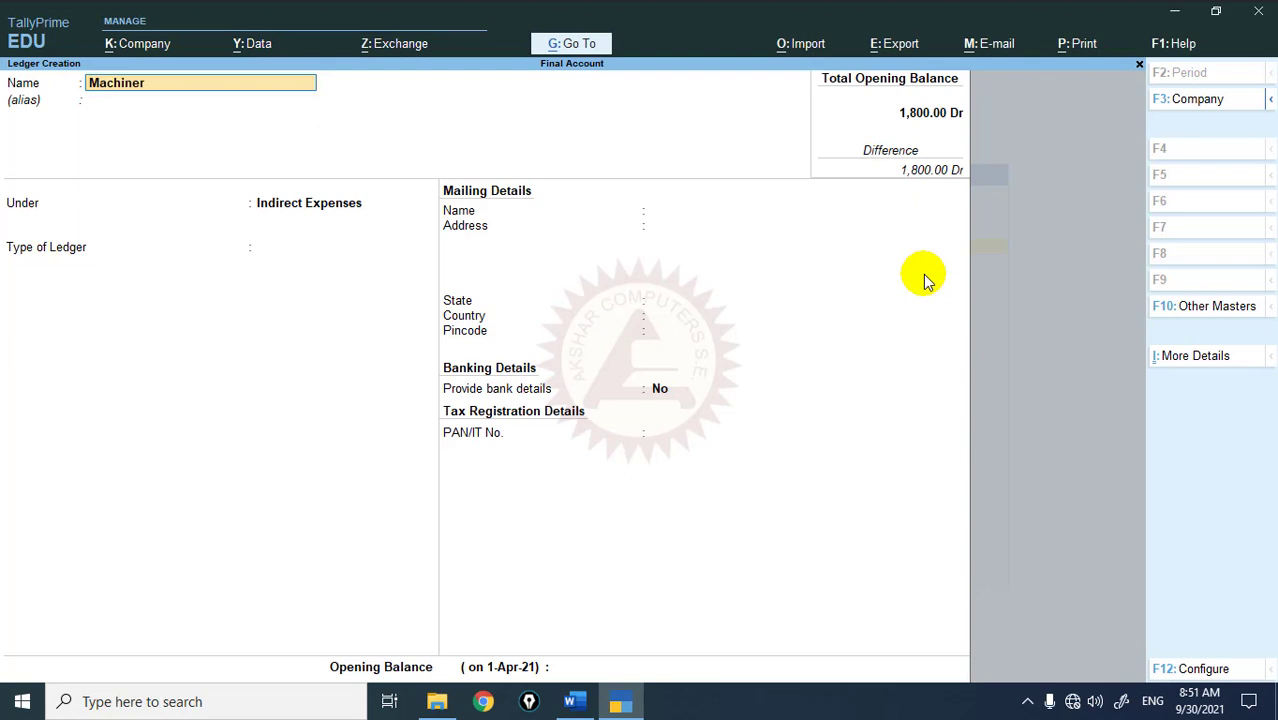
type("y A/c")
key("Return")
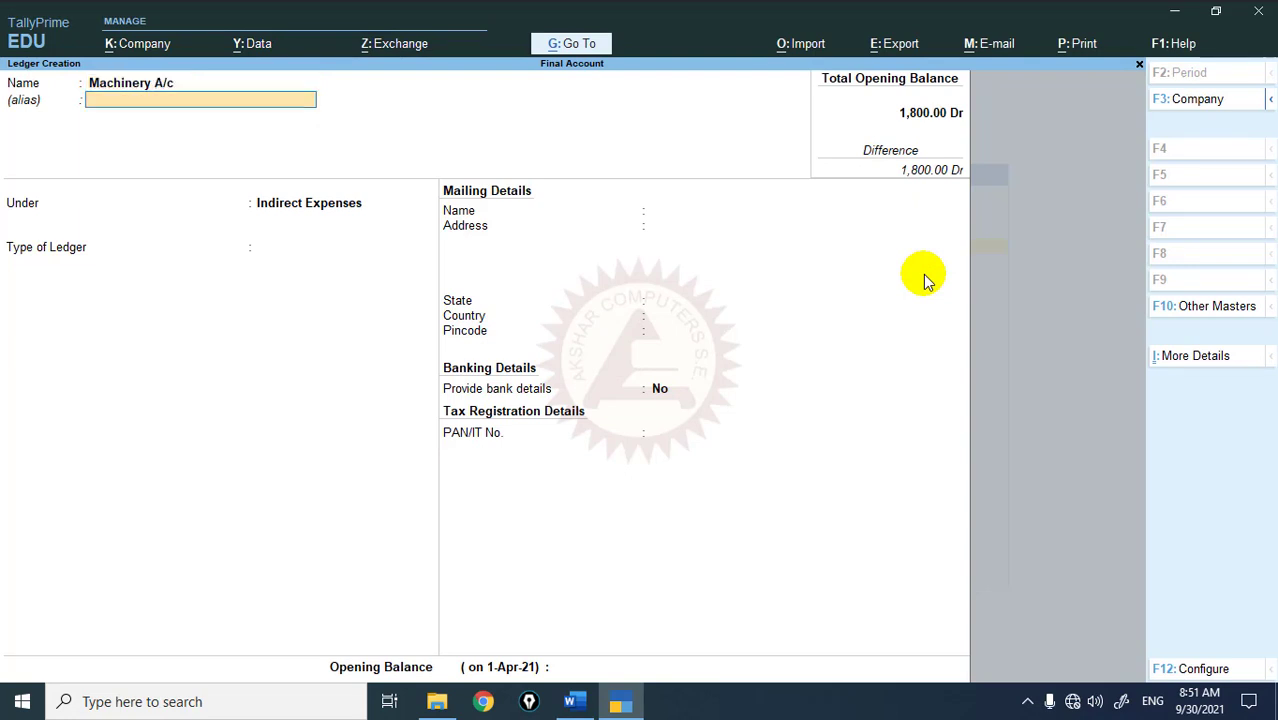
key("Return")
type("Fixed")
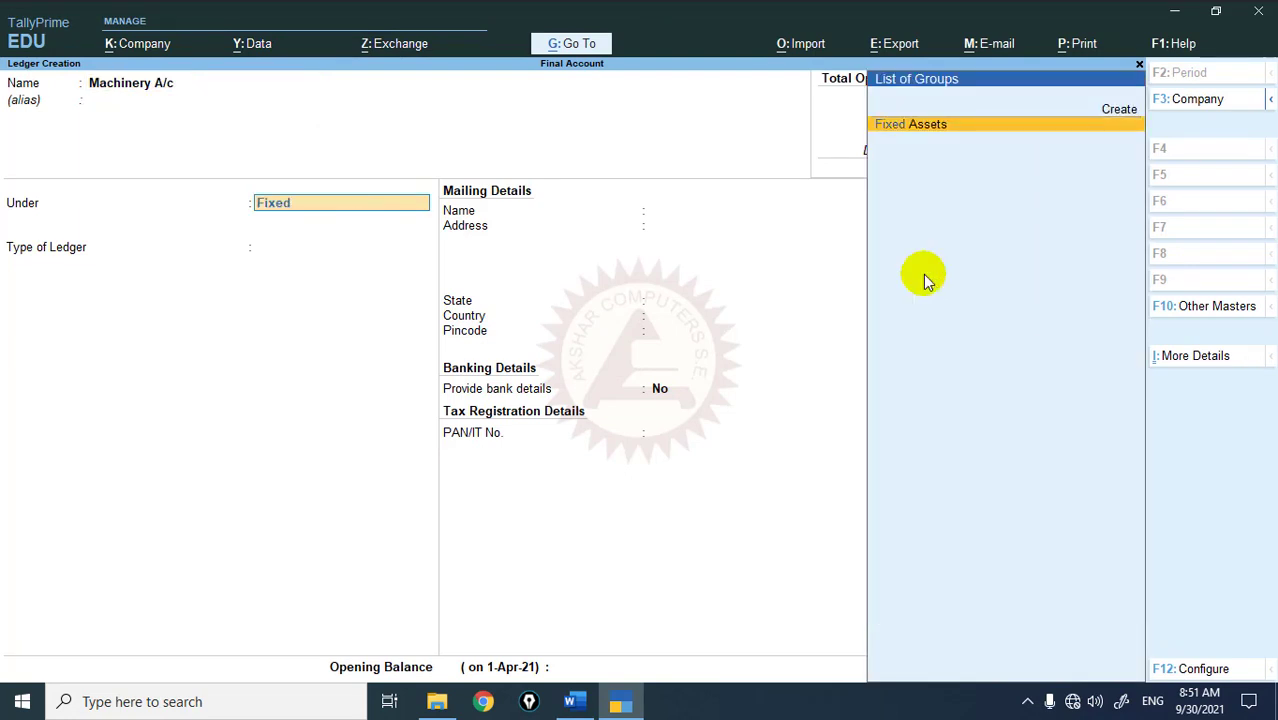
key("Return")
Keep Machinery A/c's default mailing and banking details, set its opening balance to 5,000 Dr per the Word table, and save it.
key("Return")
key("Return")
key("Return")
key("Return")
key("Return")
key("Return")
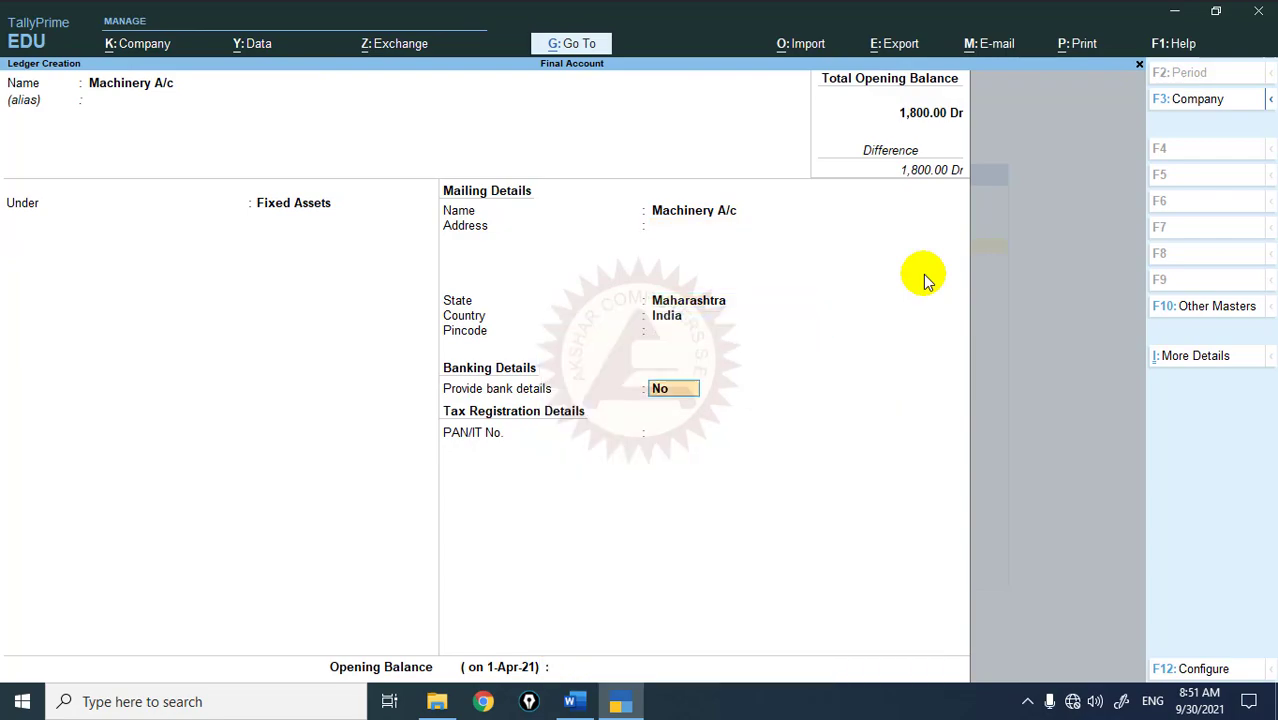
key("Return")
key("alt+Tab")
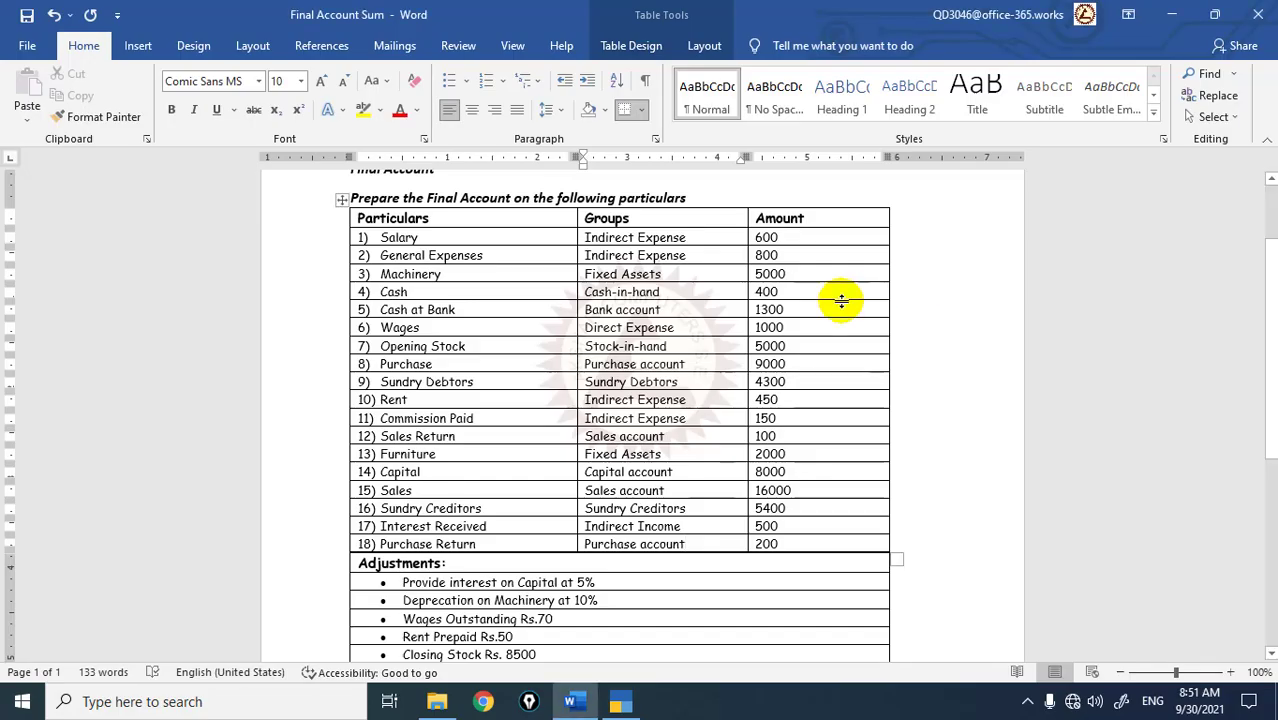
key("alt+Tab")
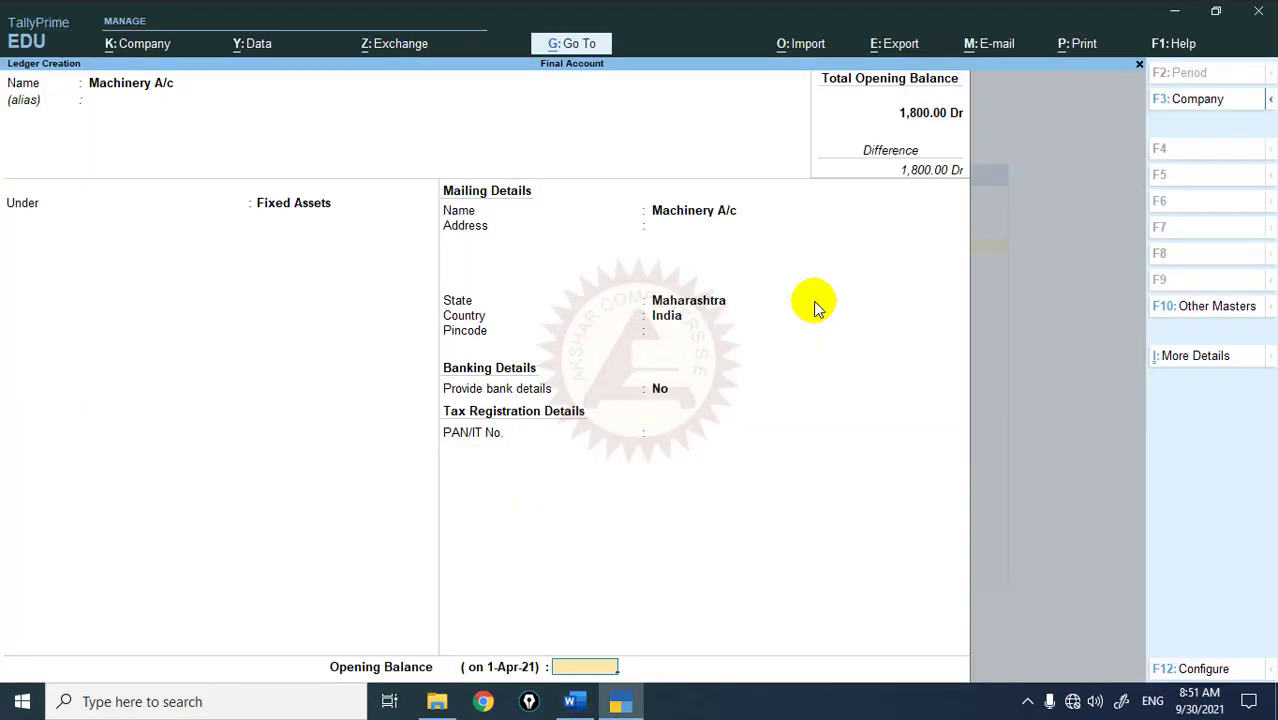
type("5000")
key("Return")
key("Return")
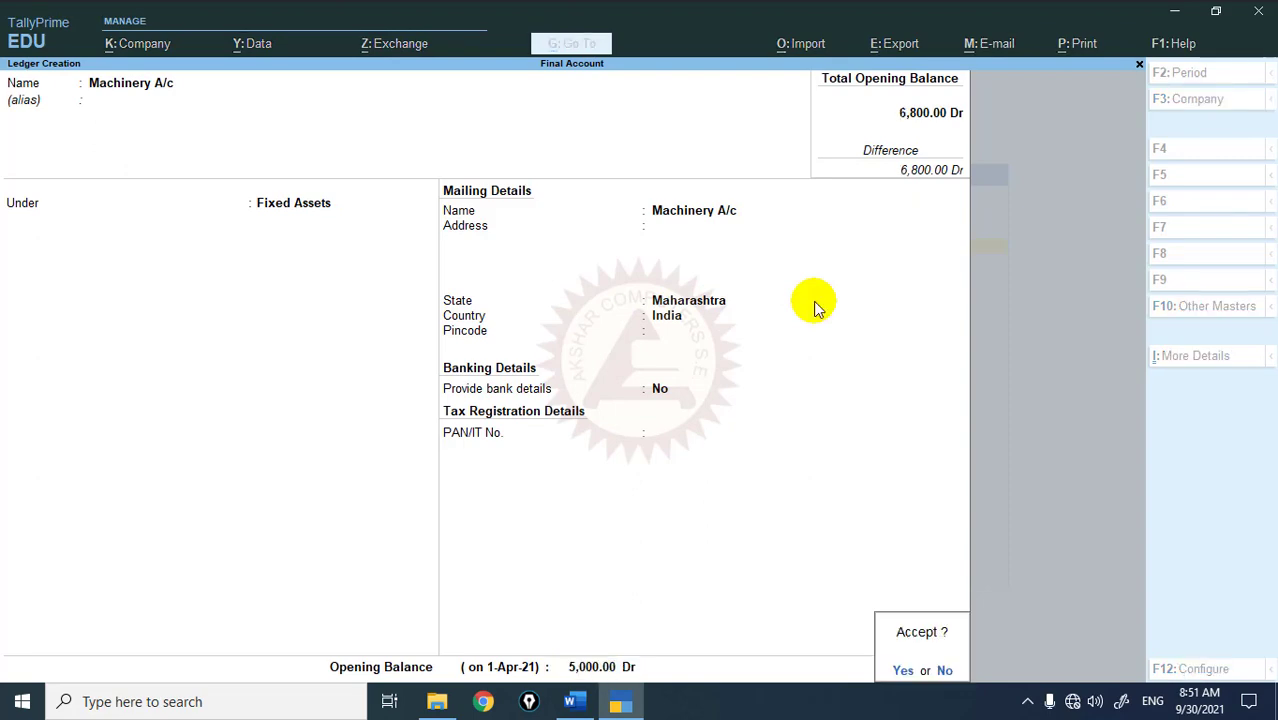
key("Return")
Start the ledger for the table's Cash at Bank entry, naming it "Bank A/c" under Bank Accounts.
key("alt+Tab")
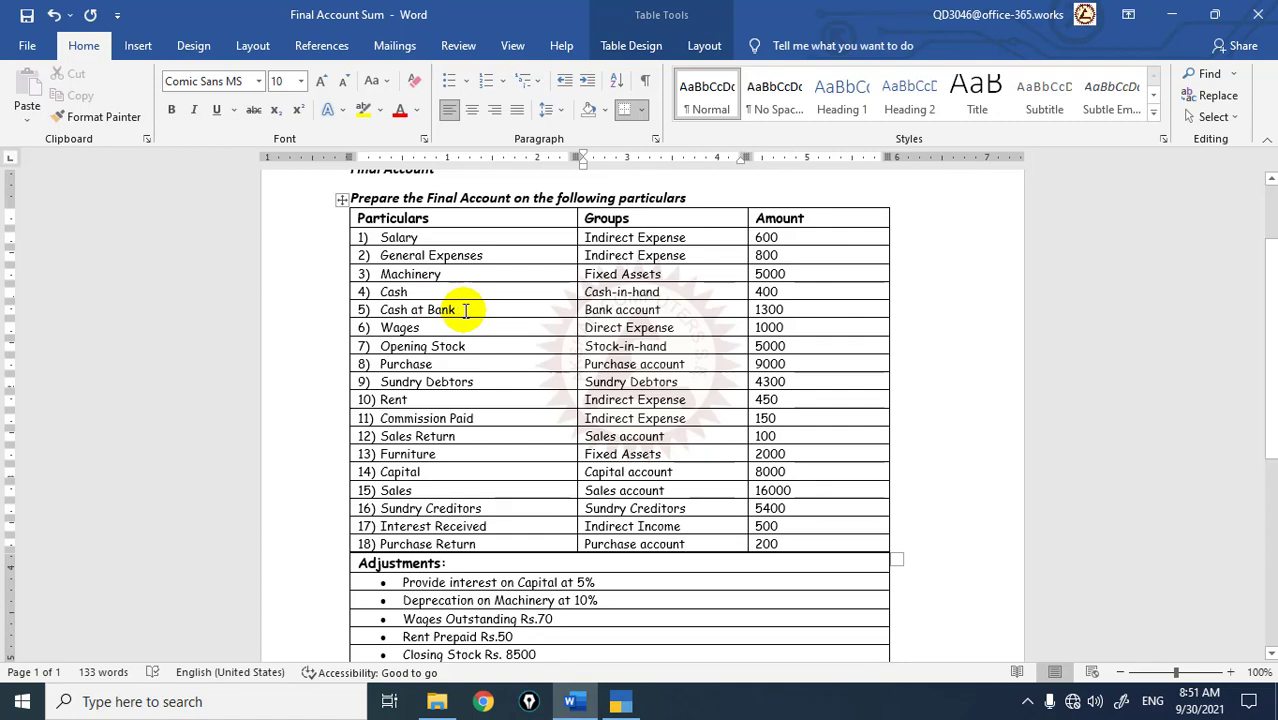
key("alt+Tab")
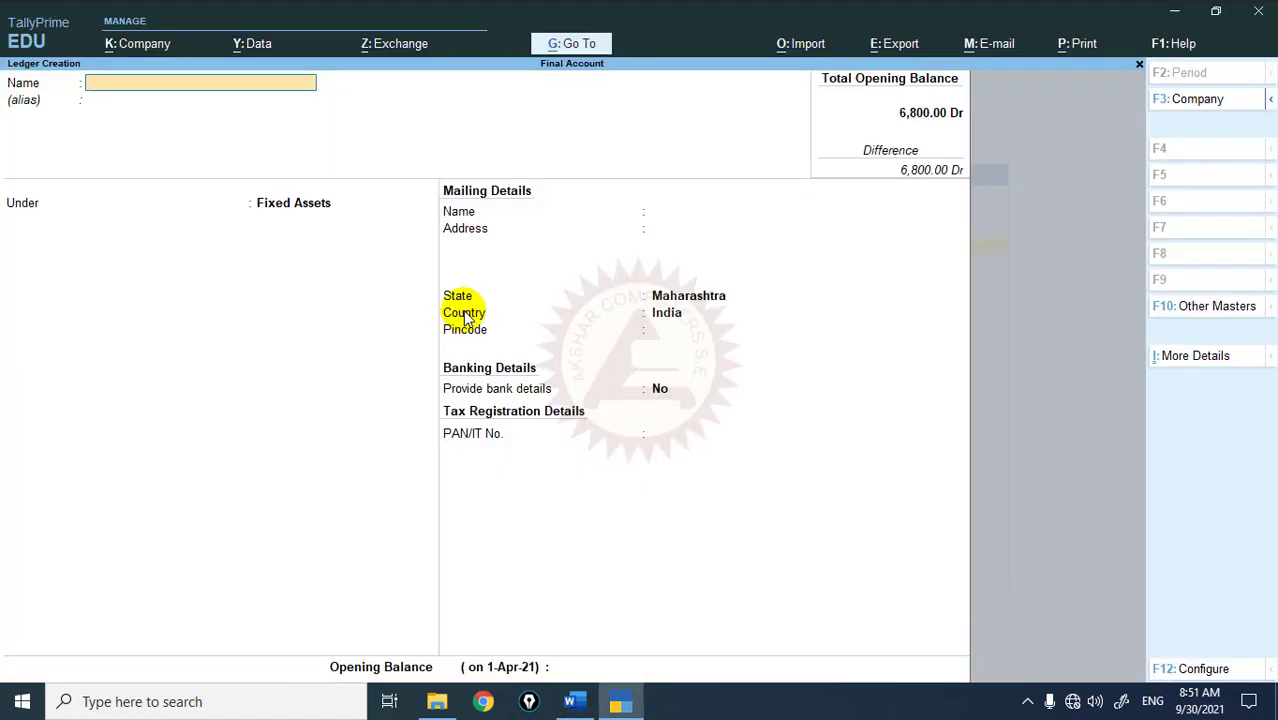
type("Bank a/c")
key("Return")
key("Return")
type("Bank")
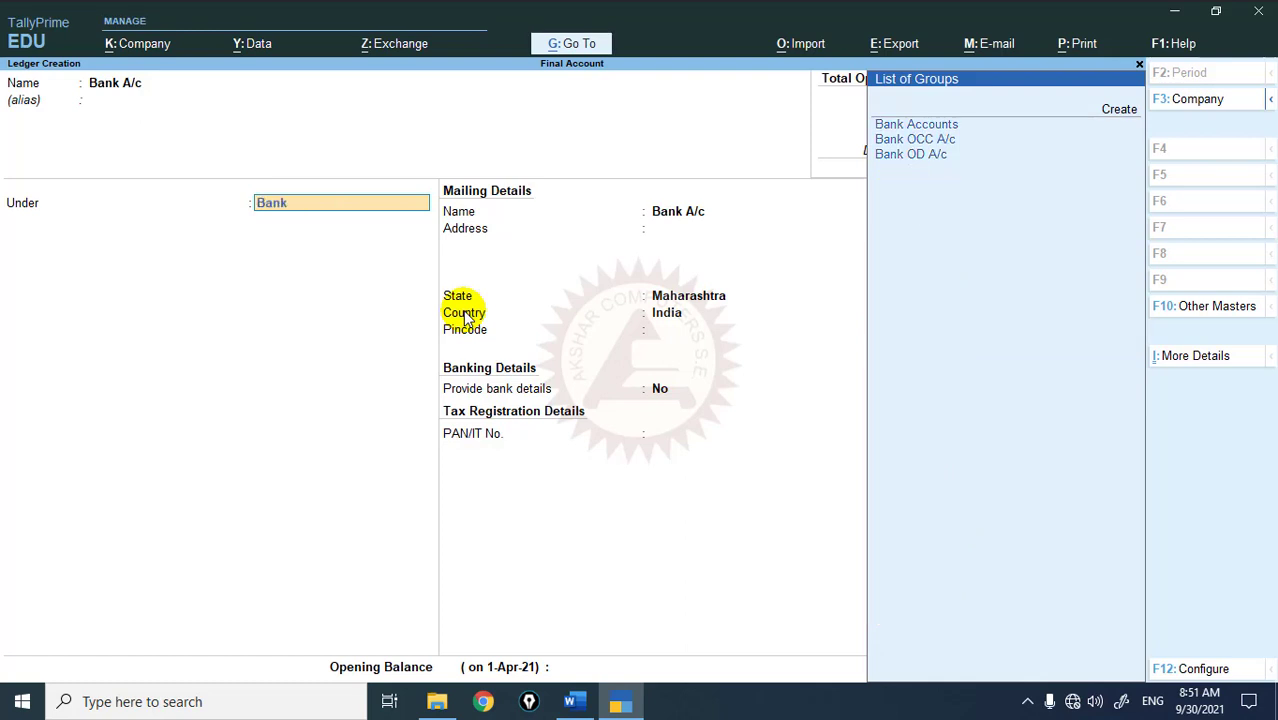
type(" a")
key("Return")
Keep Bank A/c's default bank and mailing details, set its opening balance to 1,300 Dr per the Word table, and save it.
key("Return")
key("Return")
key("Return")
key("Return")
key("Return")
key("Return")
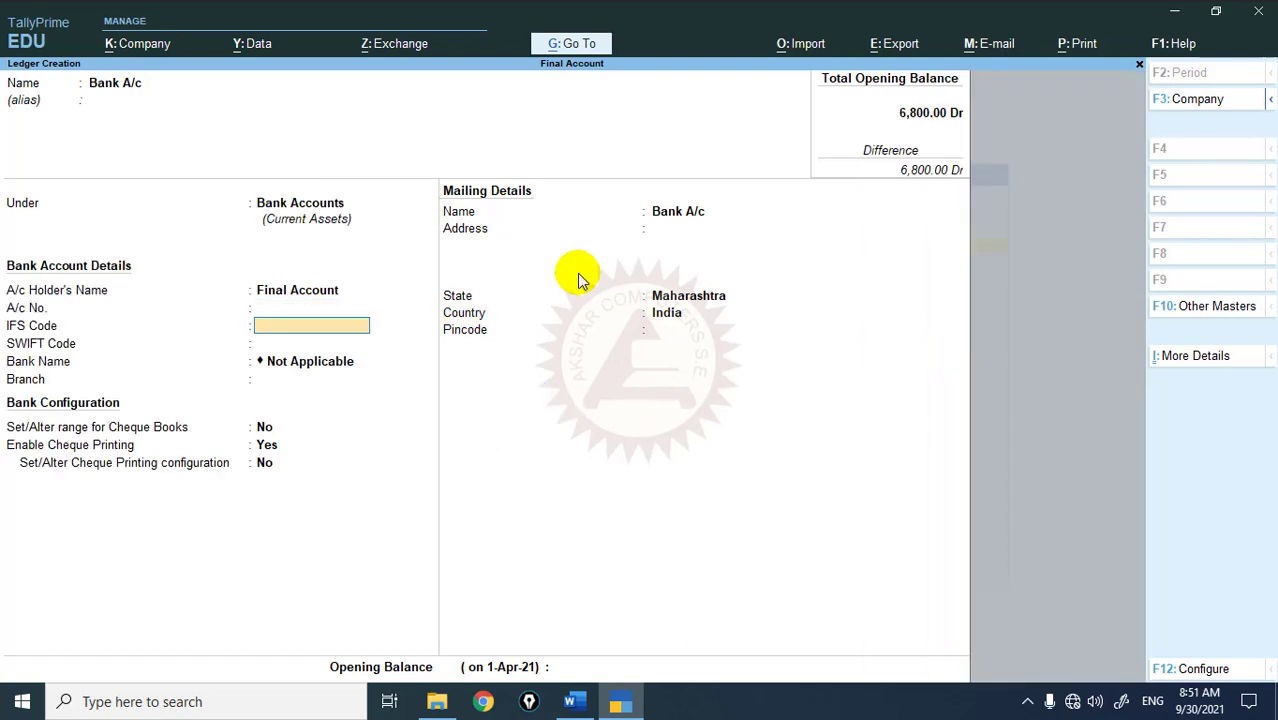
key("Return")
key("Return")
key("Return")
key("Return")
key("Return")
key("Return")
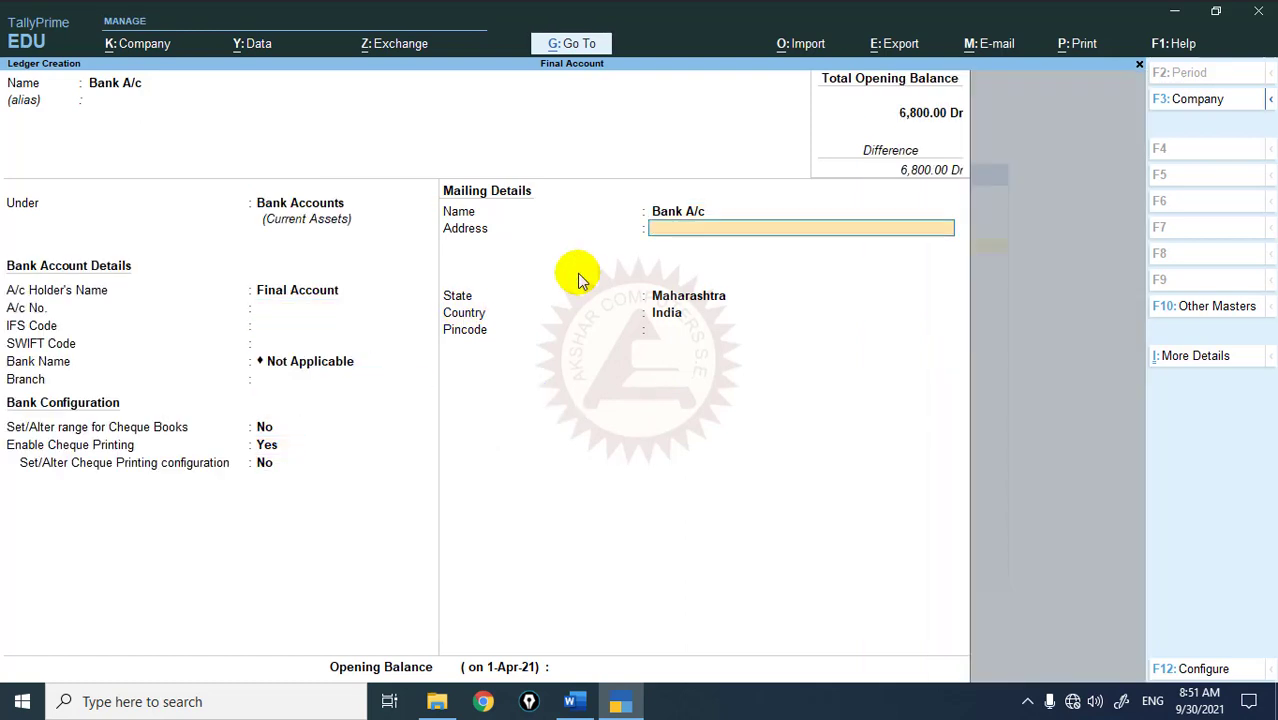
key("alt+Tab")
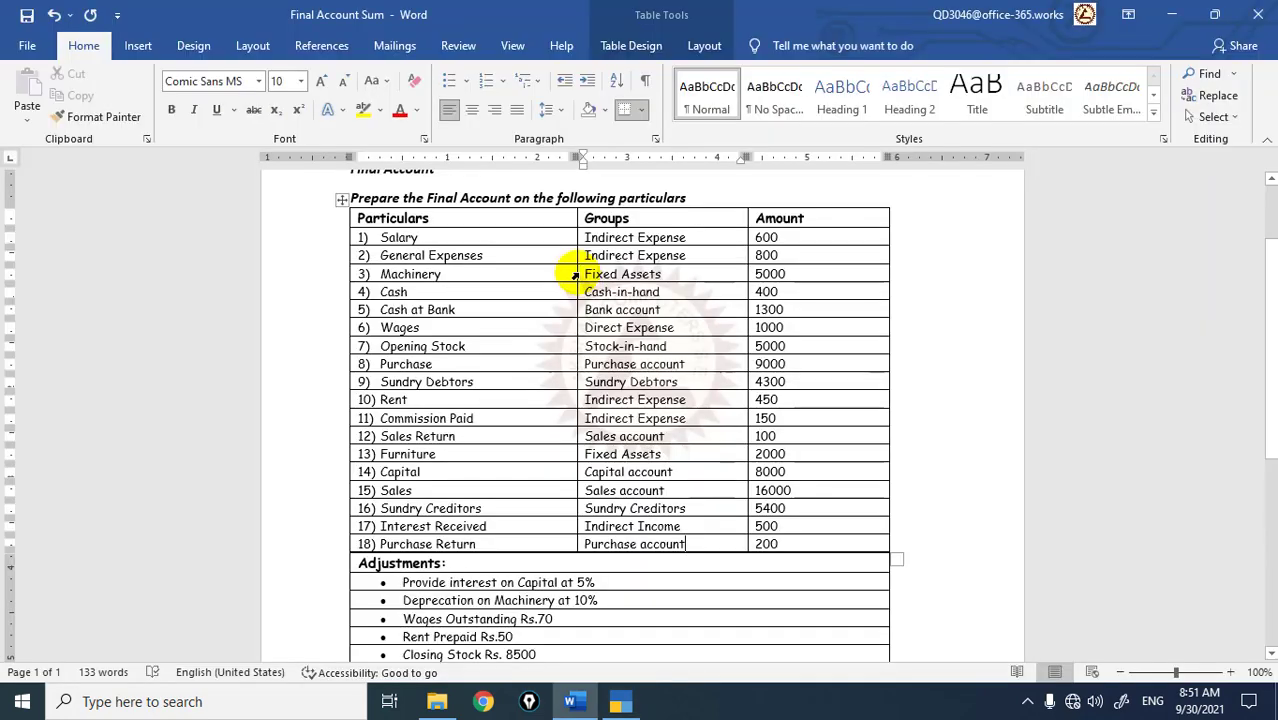
key("alt+Tab")
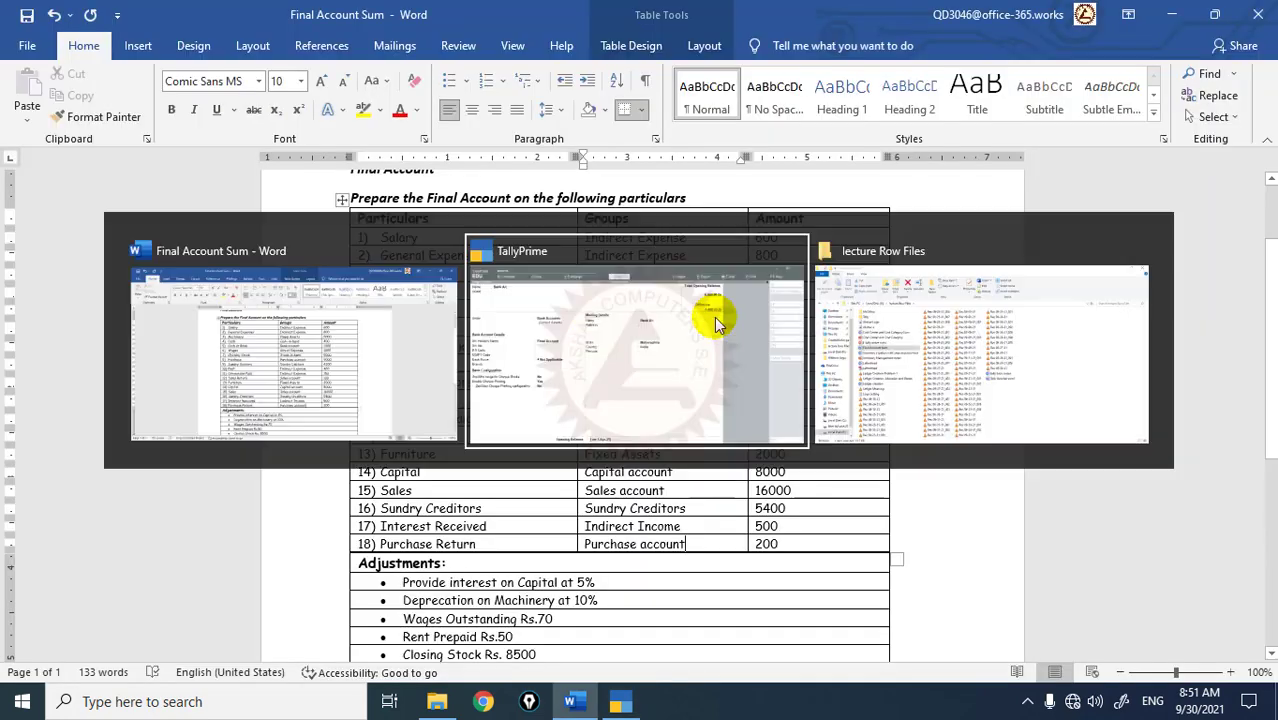
type("1,300")
key("Return")
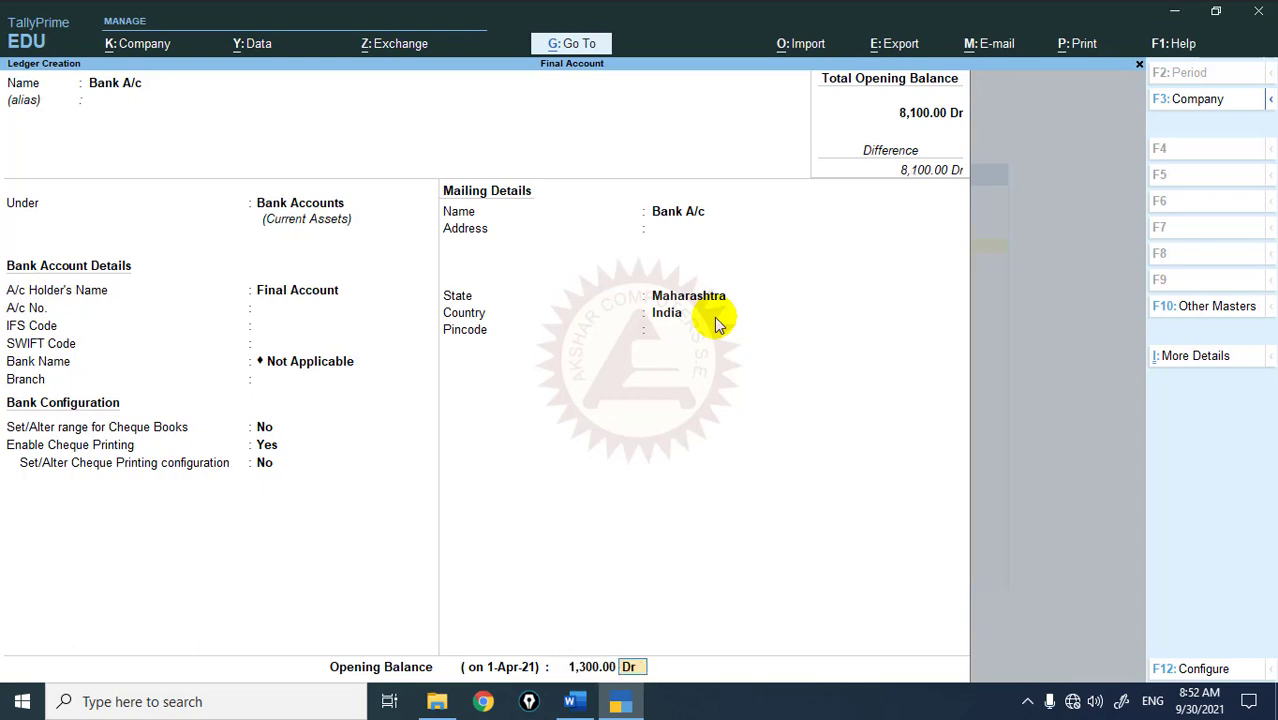
key("ctrl")
key("ctrl+a")
Name the next ledger "Wages A/c" from the Word table and place it under Direct Expenses.
key("alt+Tab")
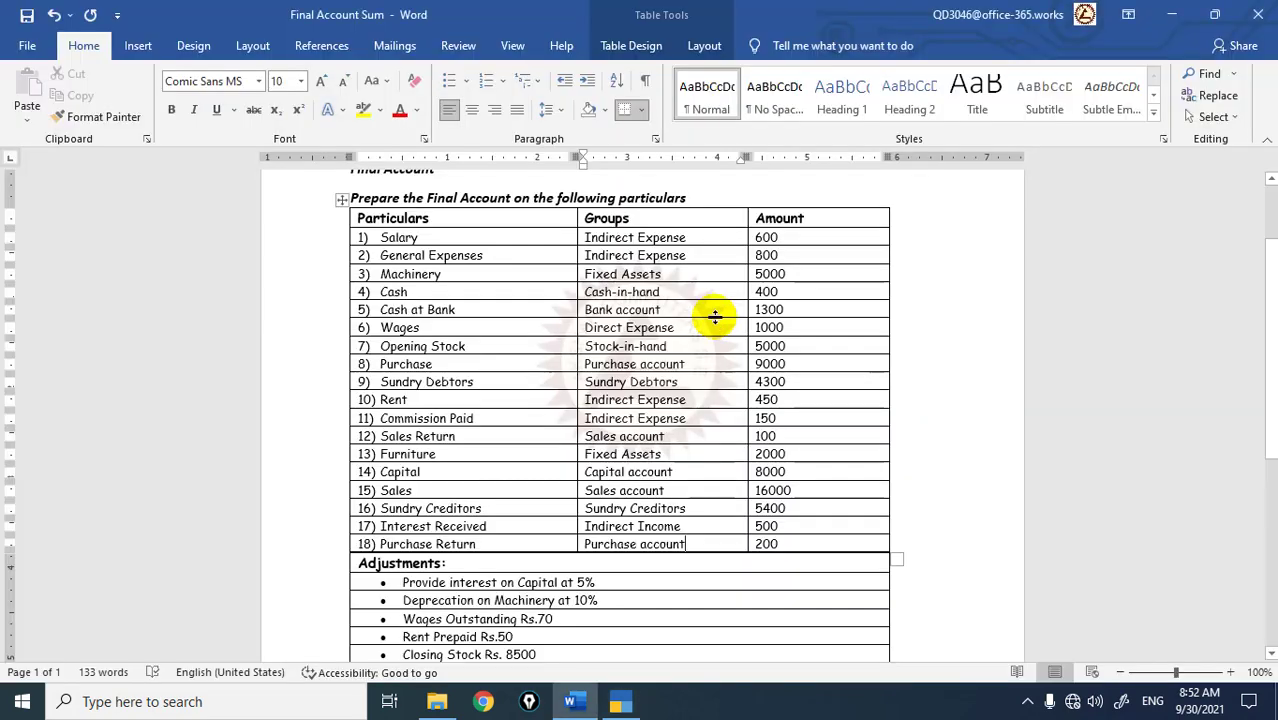
key("alt+Tab")
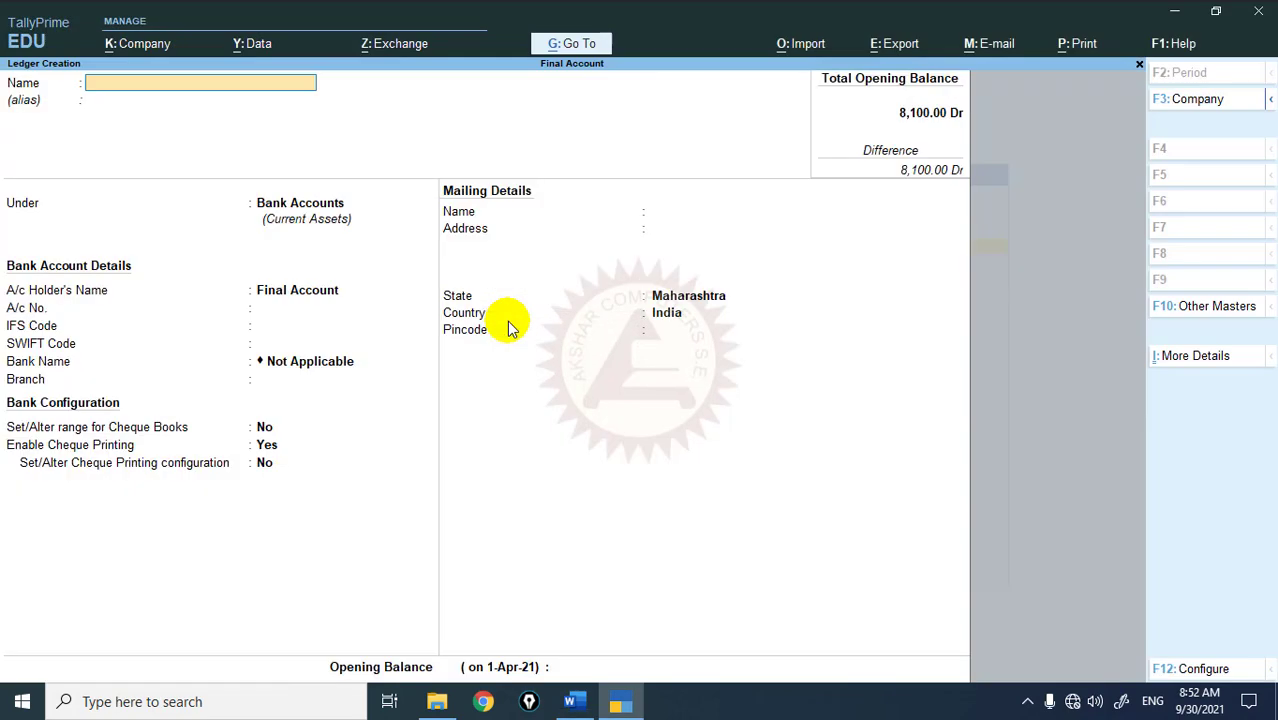
type("Wages a/c")
key("Return")
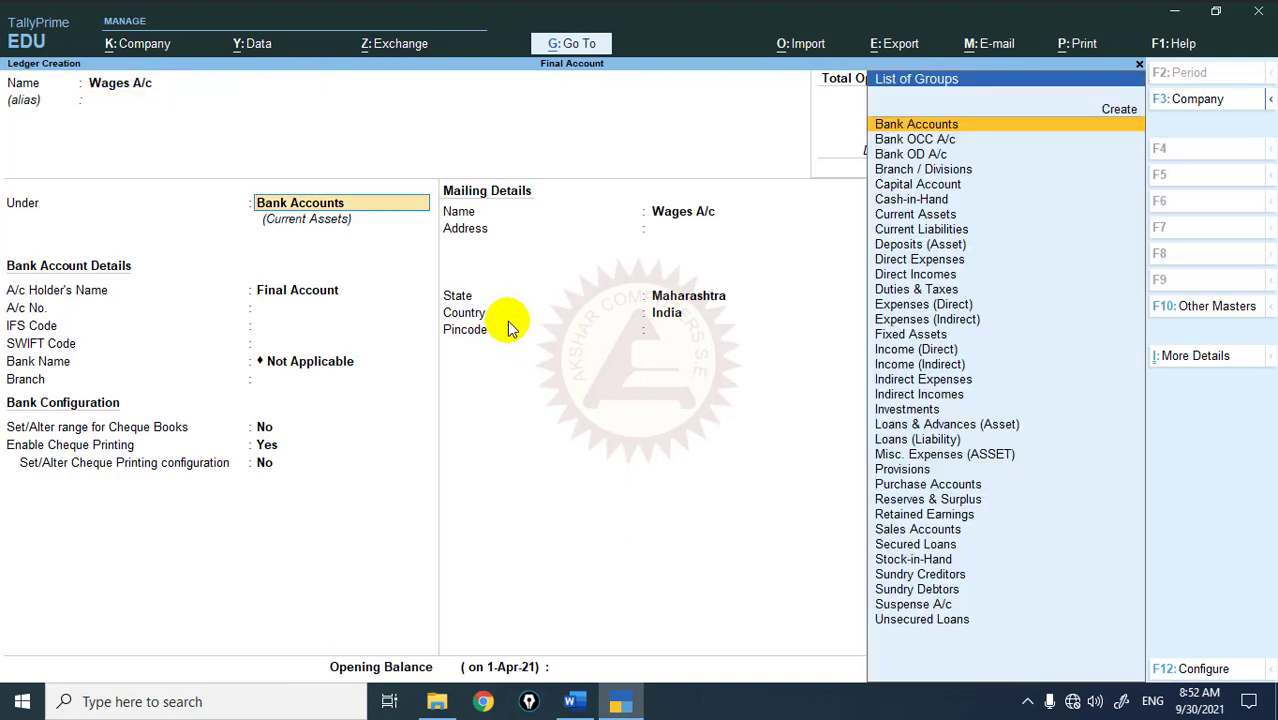
type("Direct")
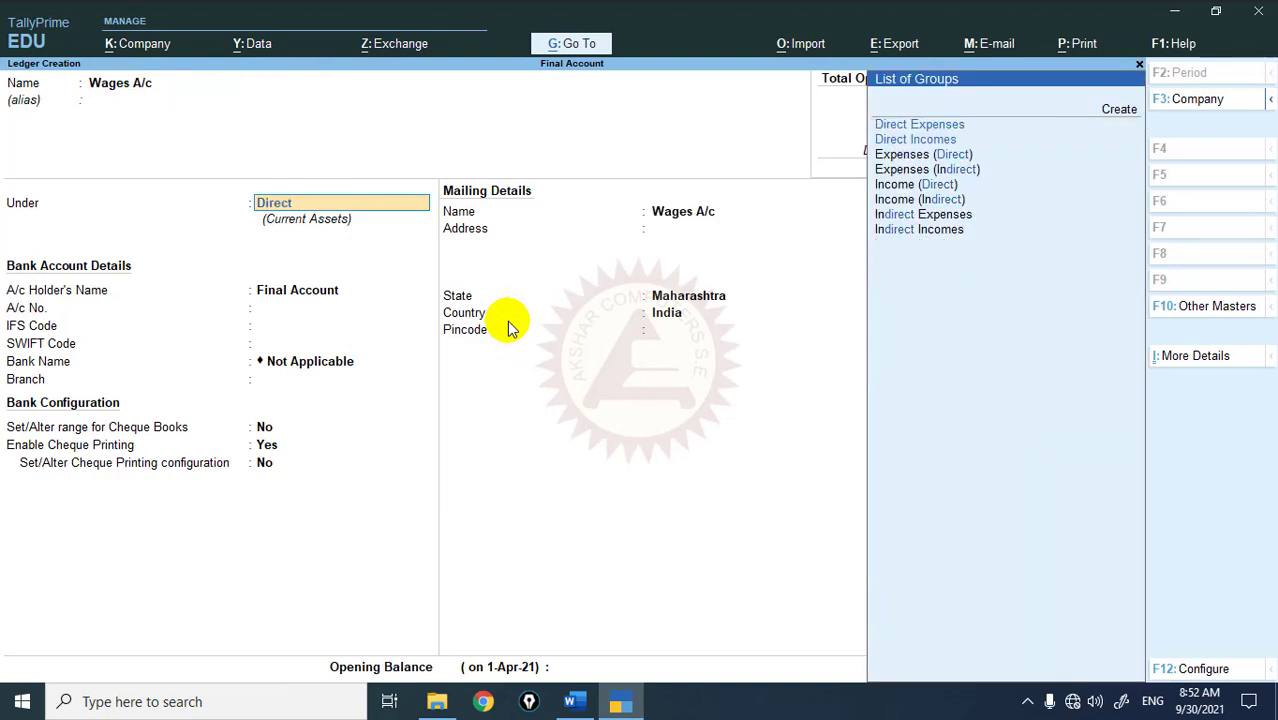
type(" Expenses")
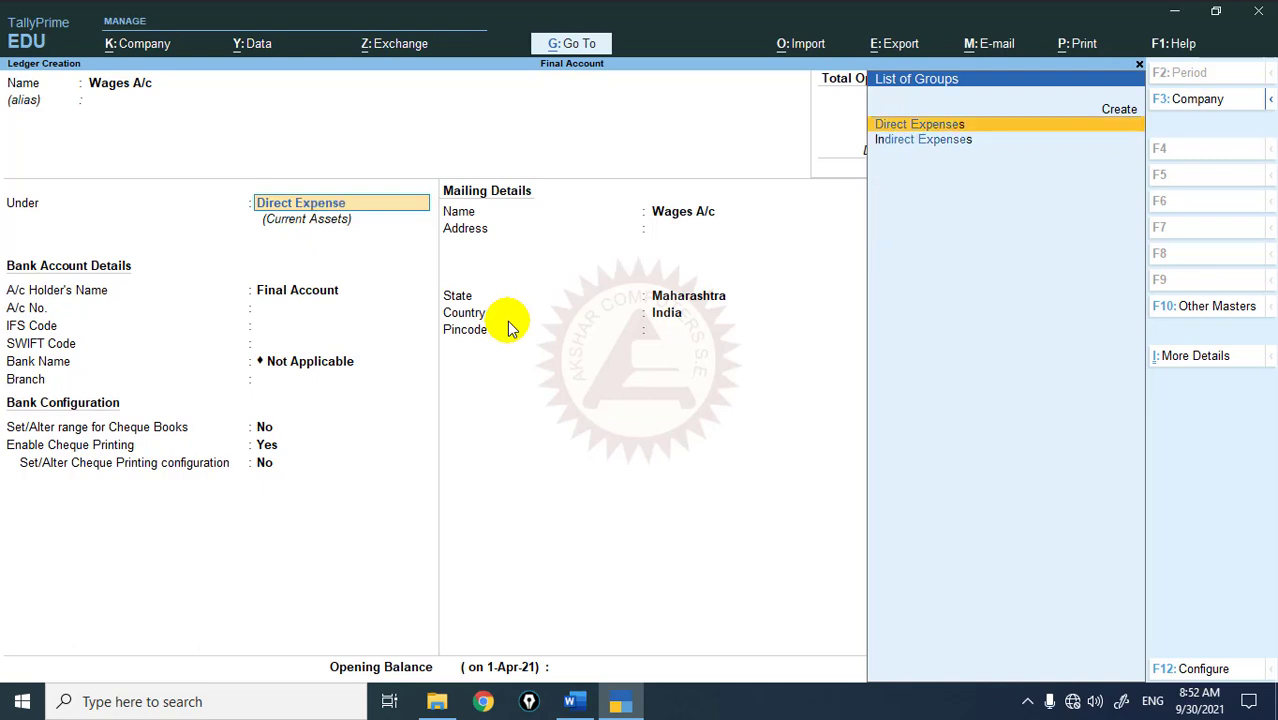
key("Return")
Set Wages A/c's opening balance to 1,000 Dr, as listed in the Word table, and save the ledger.
key("Return")
key("Return")
key("alt+Tab")
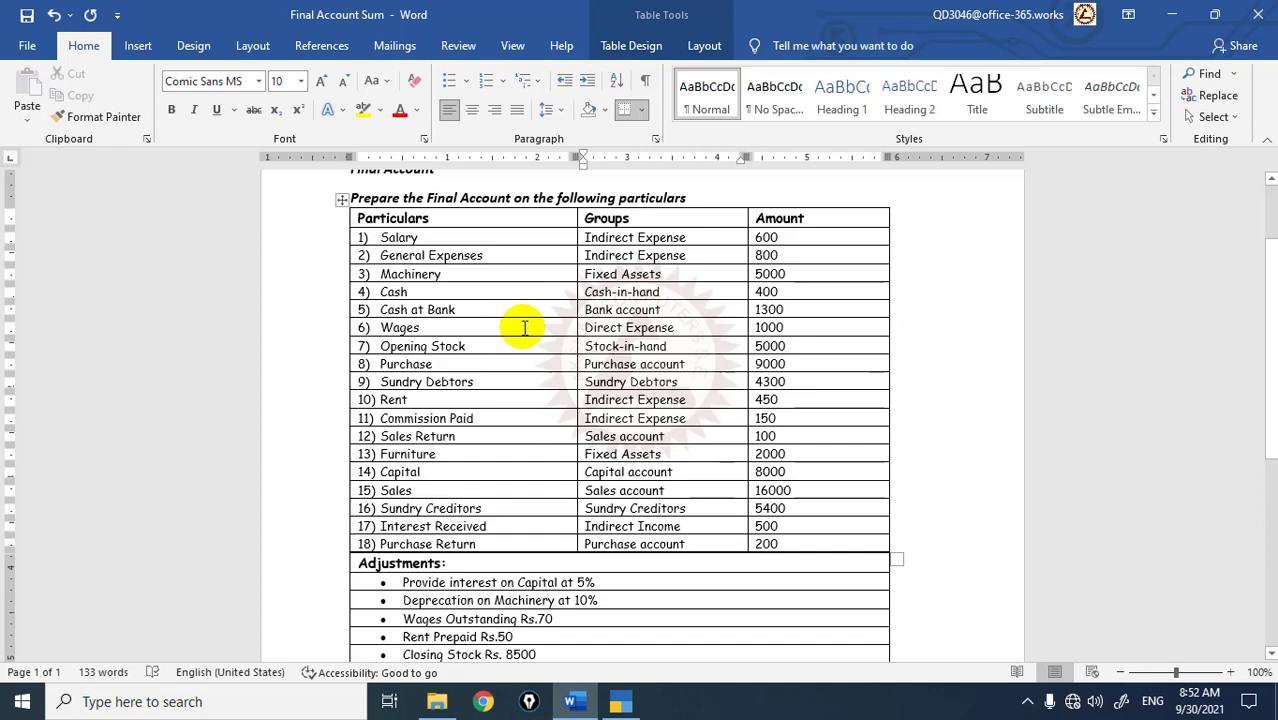
key("alt+Tab")
type("1")
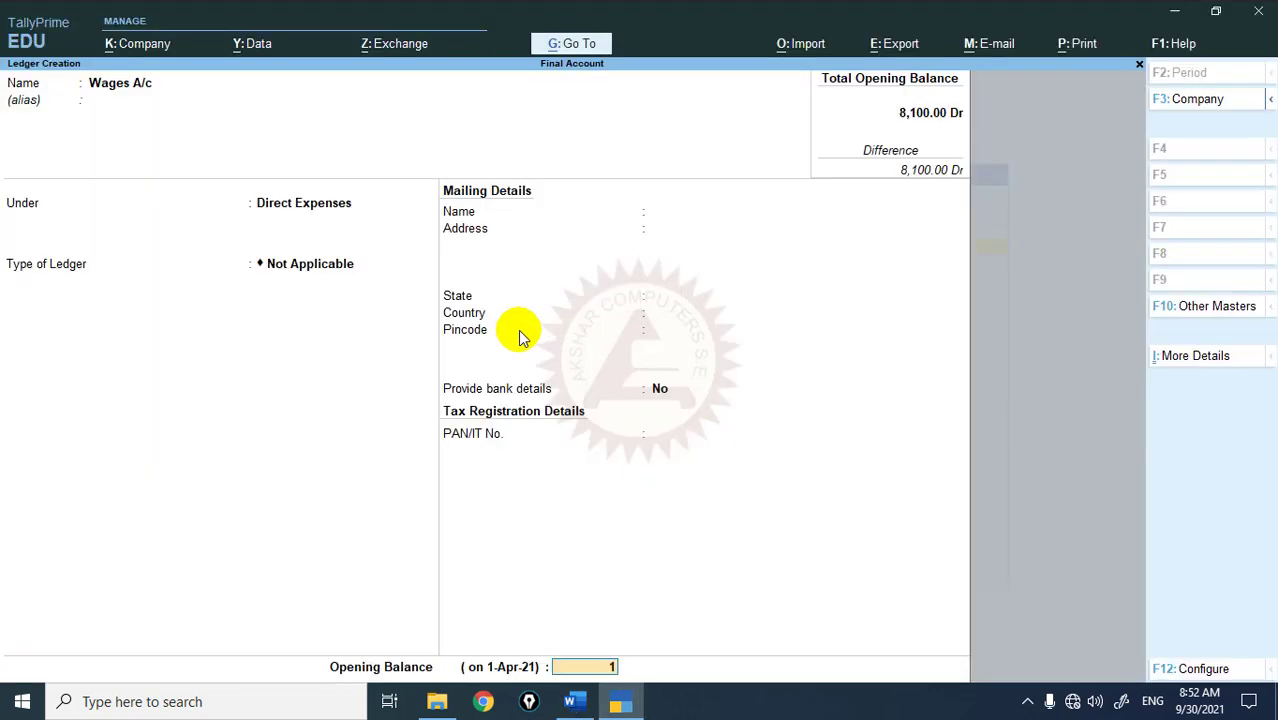
type(",000")
key("Return")
key("Return")
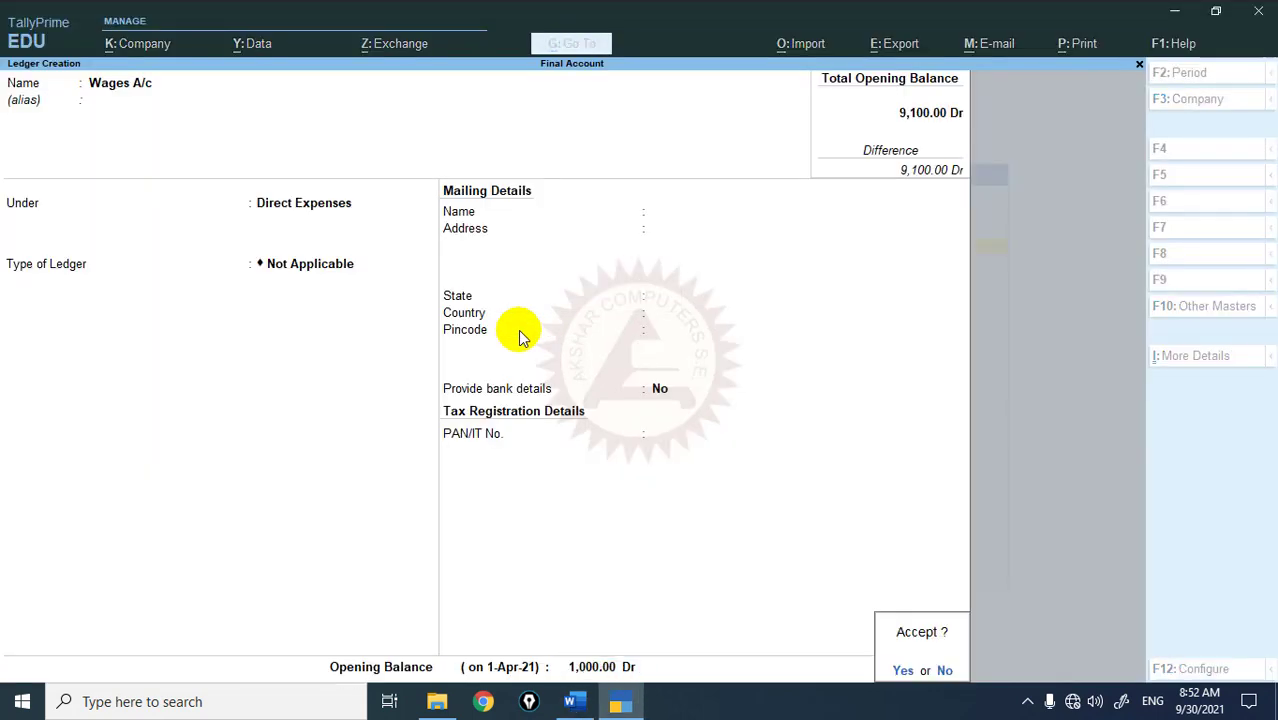
key("Return")
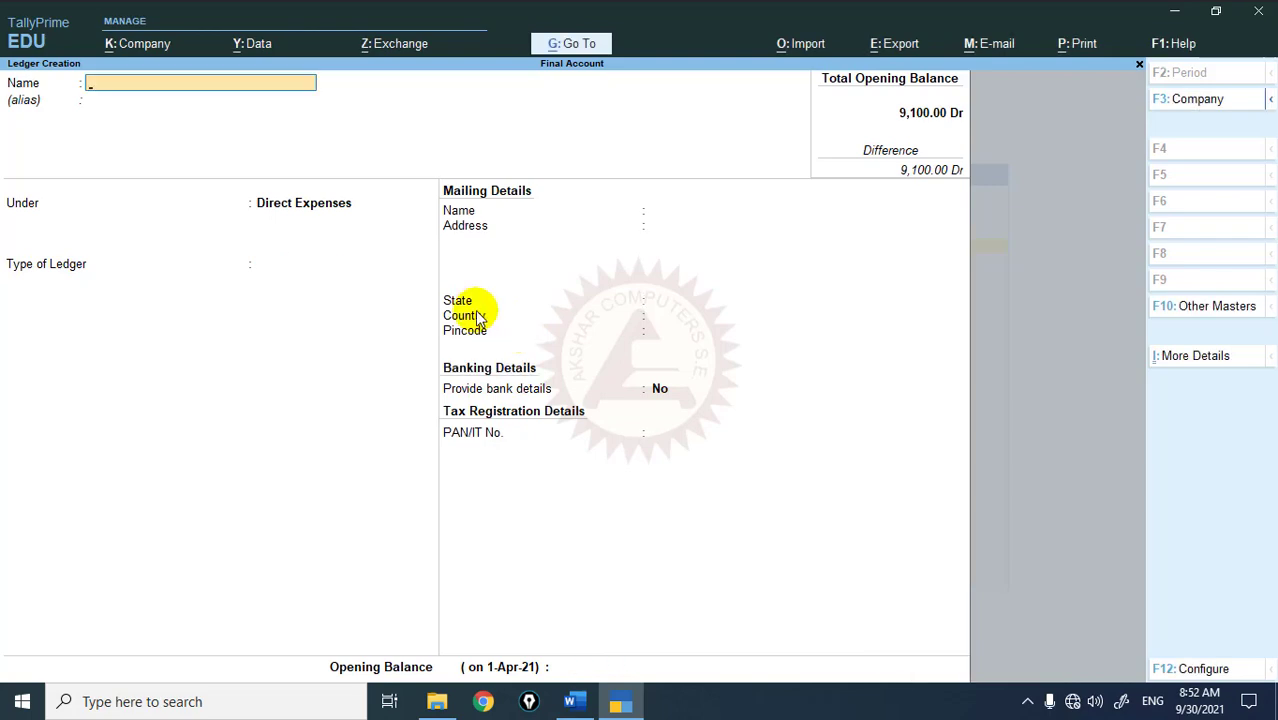
Name the next ledger "Opening Stock" from the Word table, without the A/c suffix, and place it under Stock-in-Hand.
key("alt+Tab")
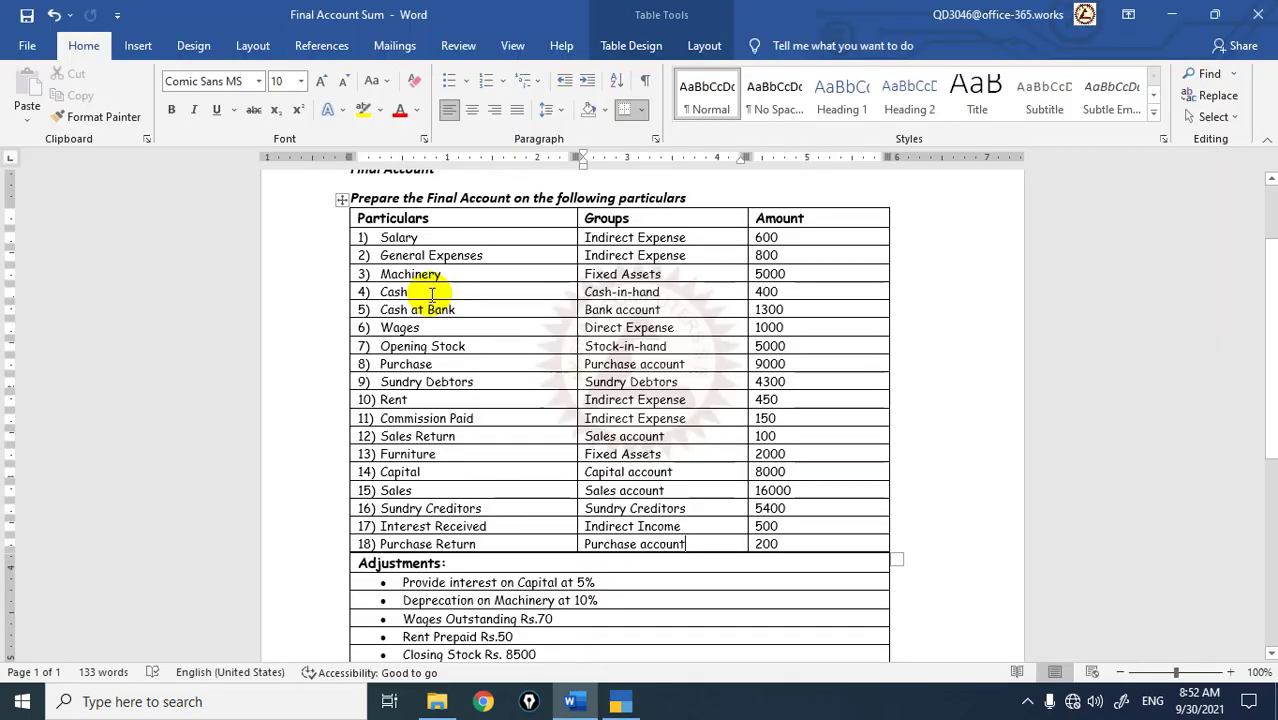
key("alt+Tab")
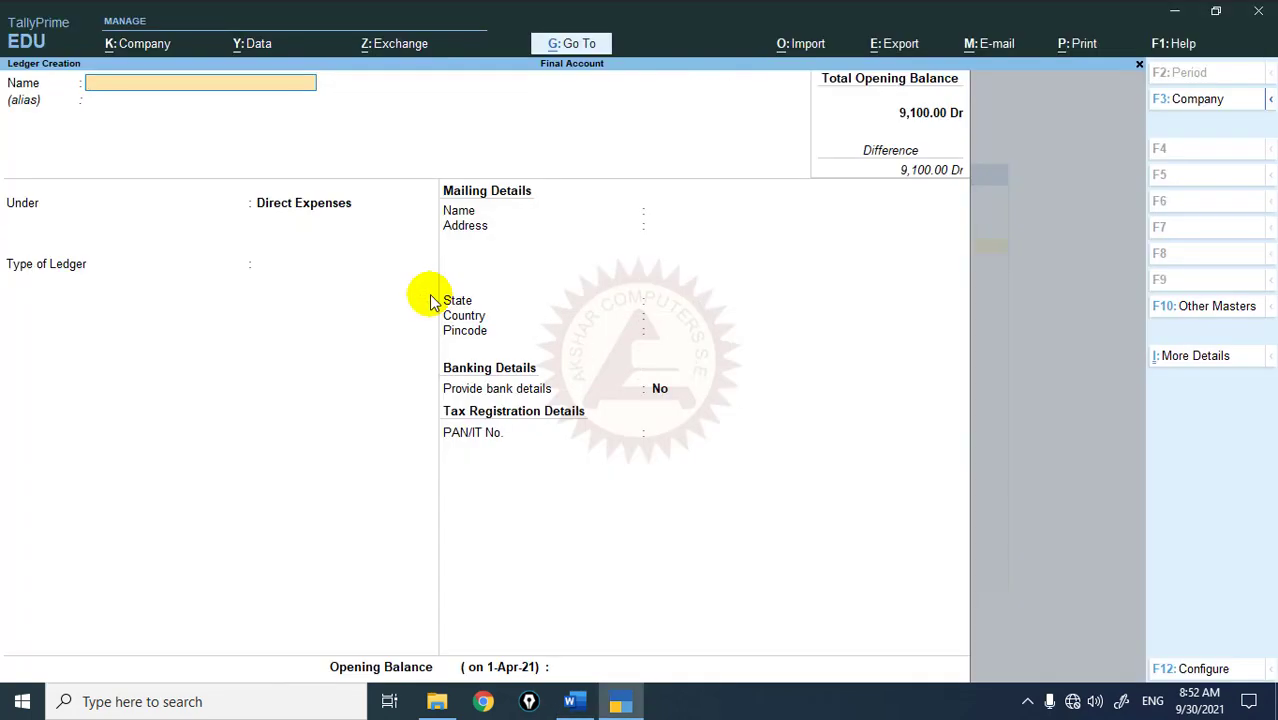
type("Opening Stock A/c")
key("BackSpace")
key("BackSpace")
key("BackSpace")
key("BackSpace")
key("Return")
key("Return")
type("Stock")
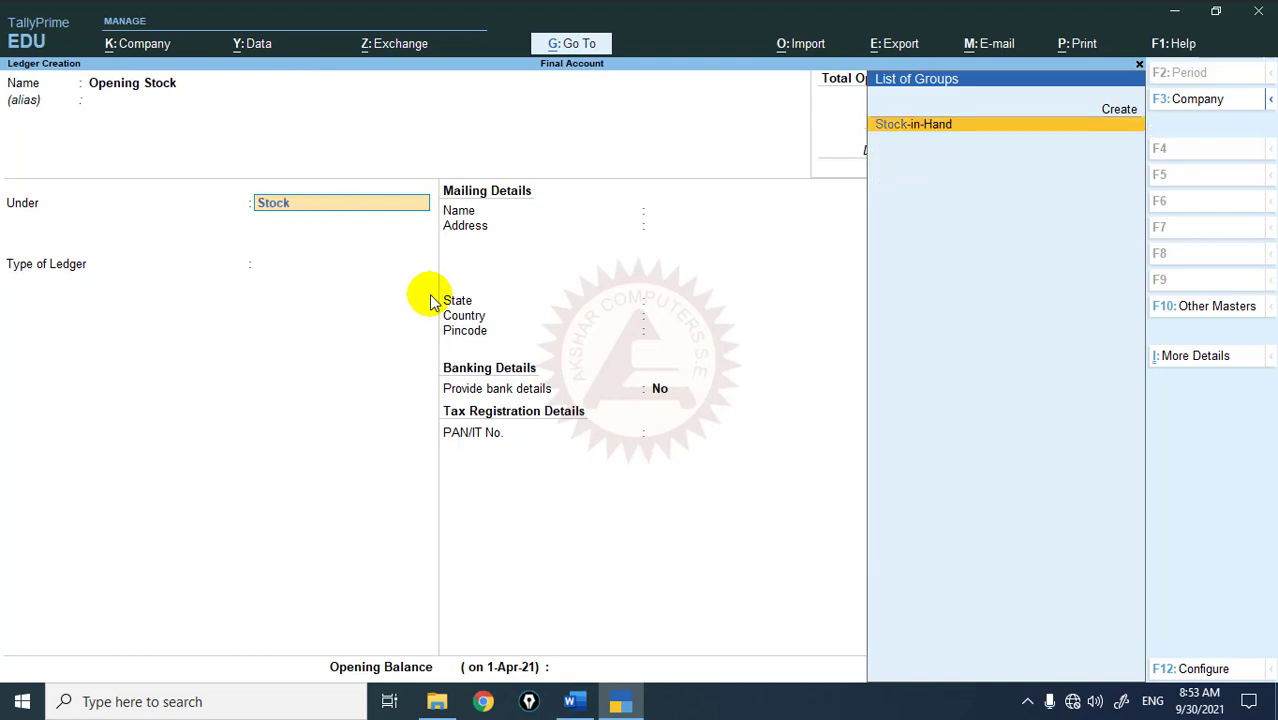
key("Return")
Set Opening Stock's opening balance to 5,000 Dr per the Word table, save the ledger, and return to the table in Word.
key("Return")
key("alt+Tab")
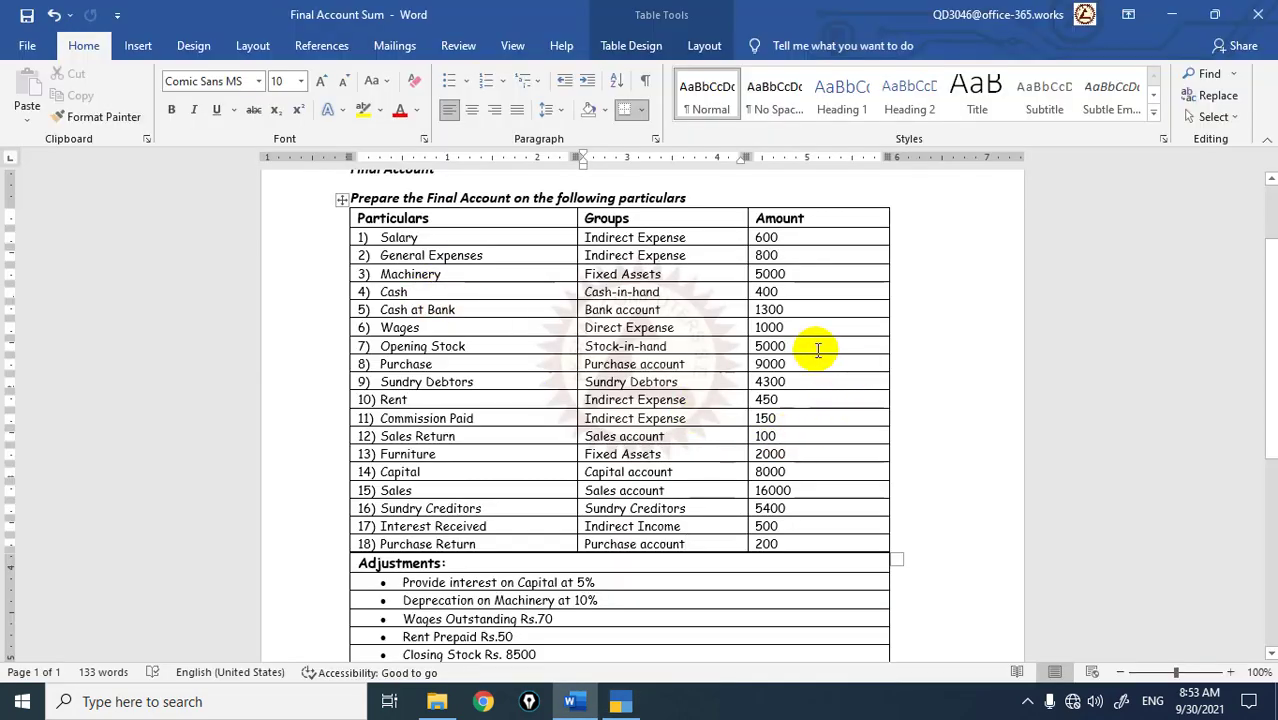
key("alt+Tab")
type("5000")
key("Return")
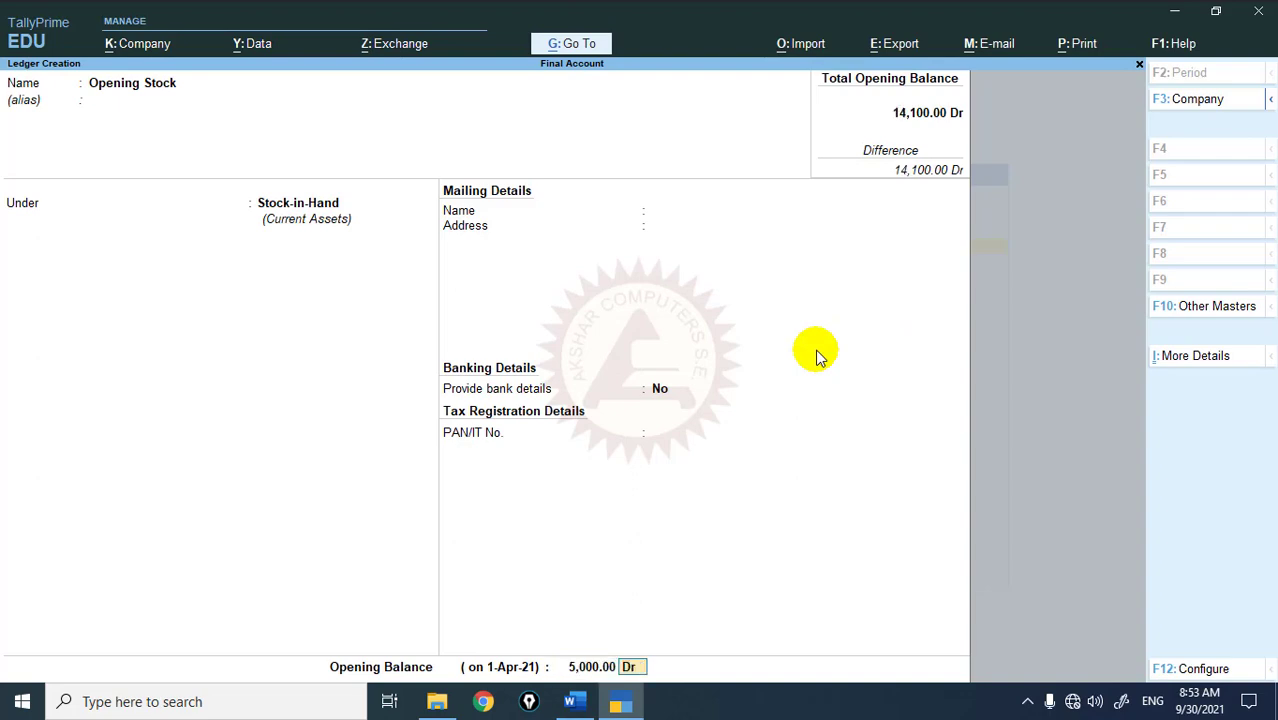
key("ctrl+a")
key("alt+Tab")
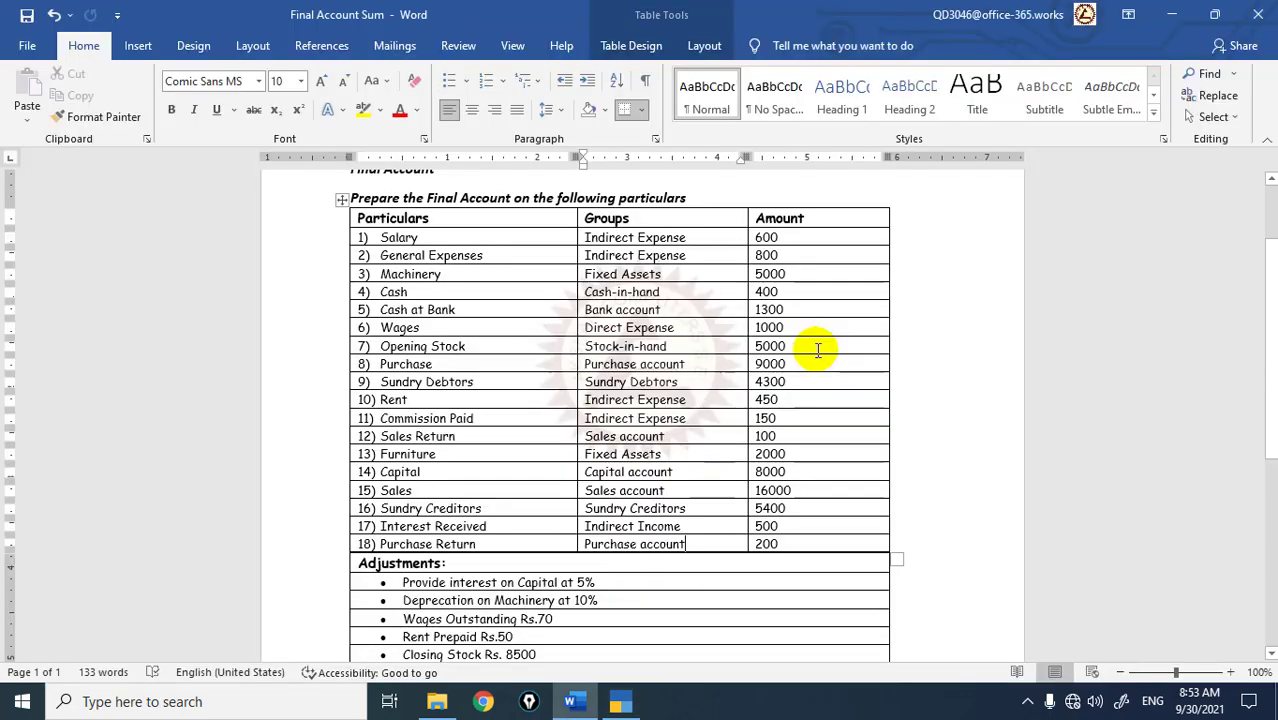
Switch to TallyPrime, name the next ledger "Purchase A/c" from the Word table, and place it under Purchase Accounts.
key("alt+Tab")
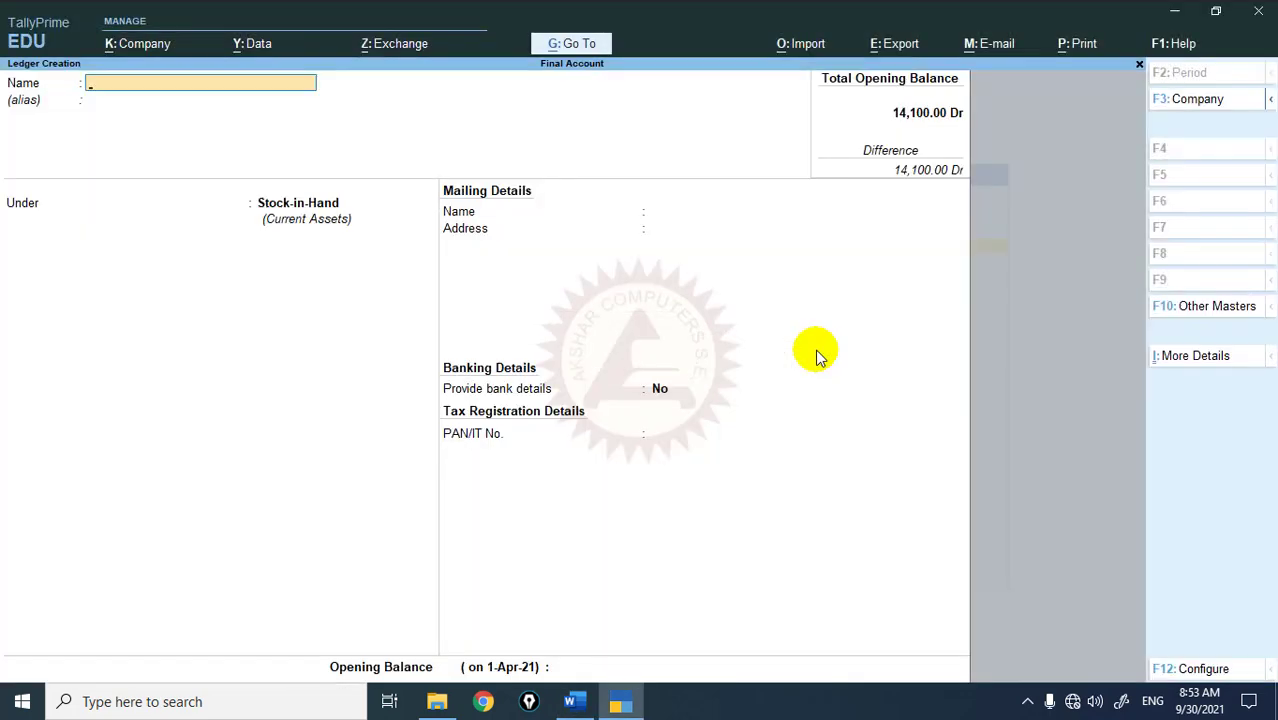
type("Purchase A/c")
key("Return")
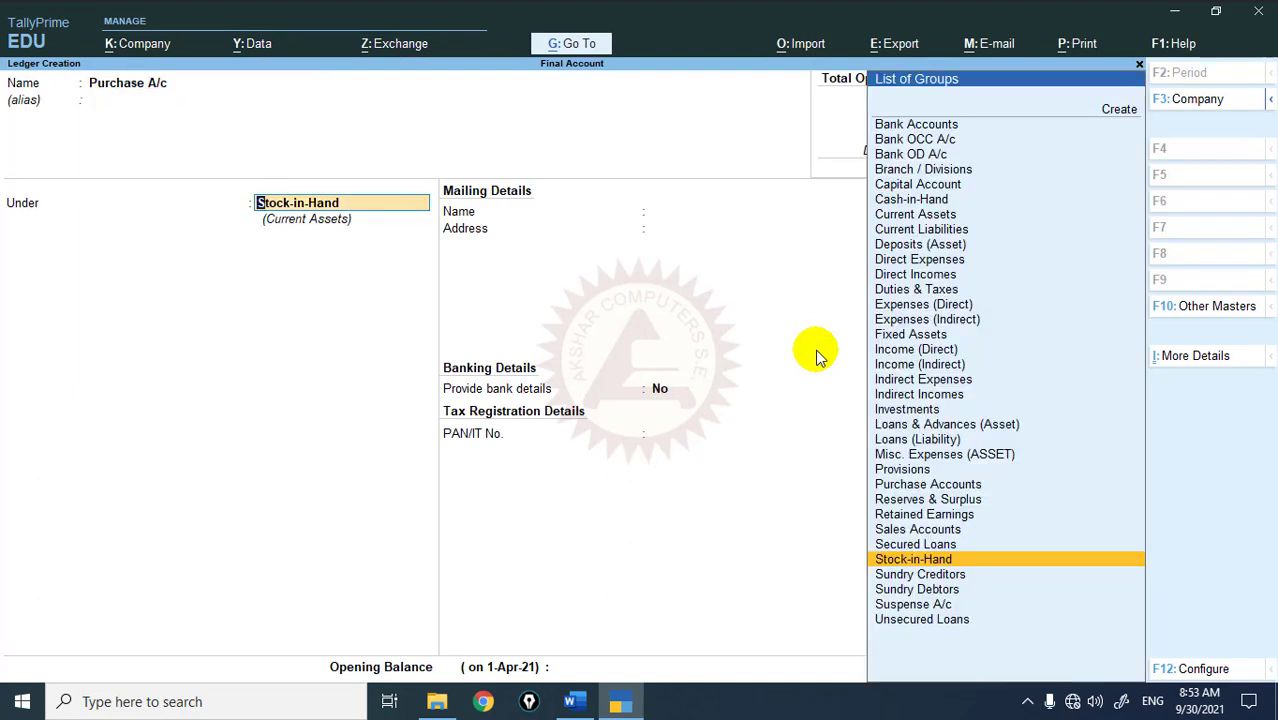
type("Pur")
key("Return")
key("Return")
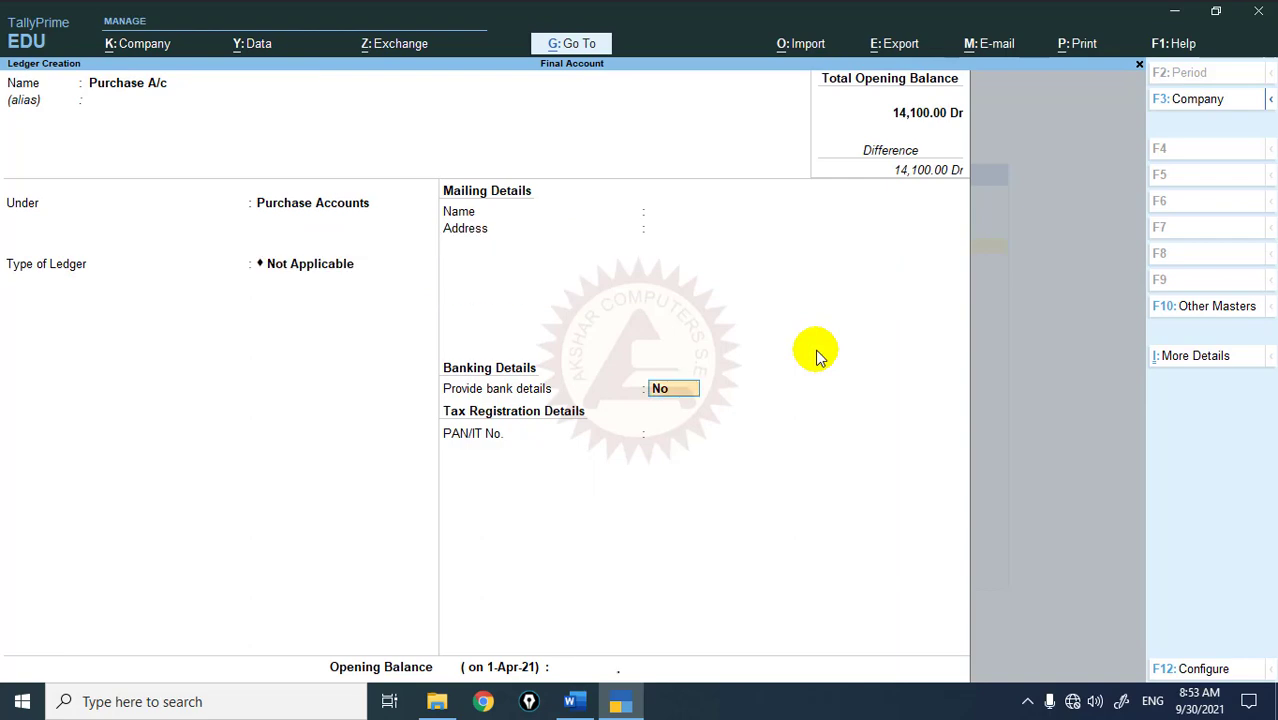
key("Return")
Set Purchase A/c's opening balance to 9,000 Dr, as listed in the Word table, and save the ledger.
key("alt+Tab")
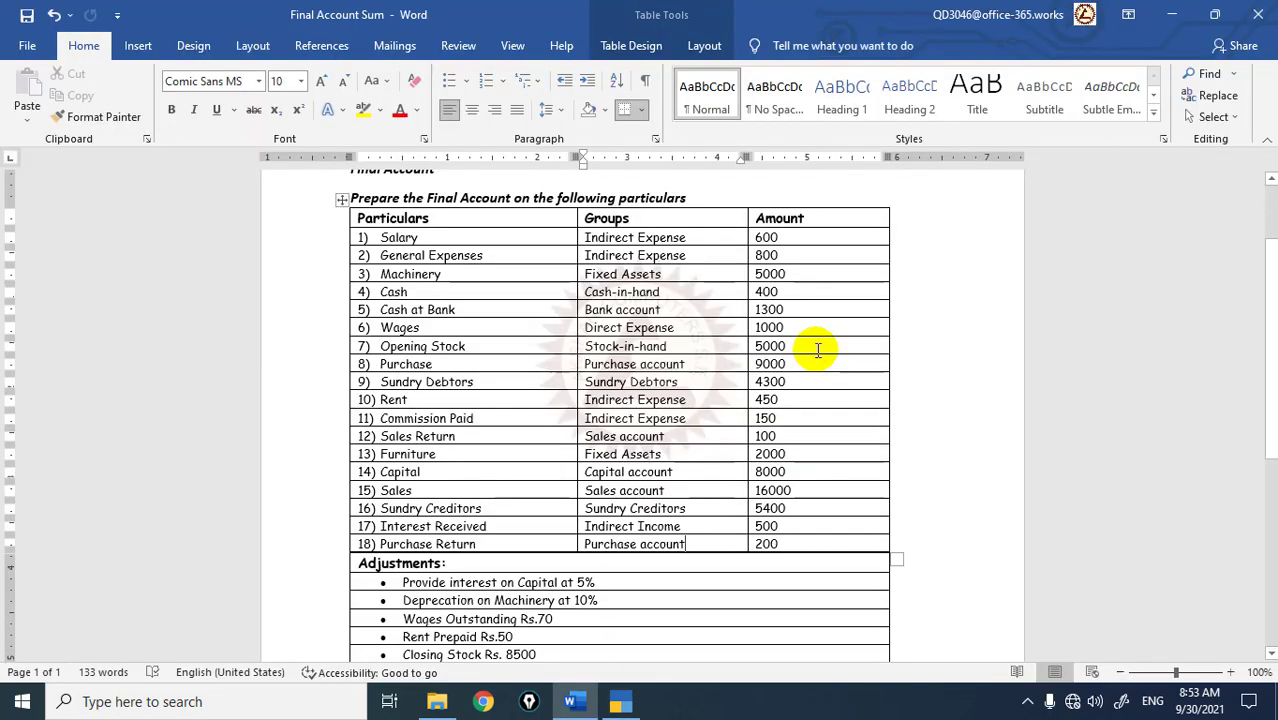
key("alt+Tab")
type("9000")
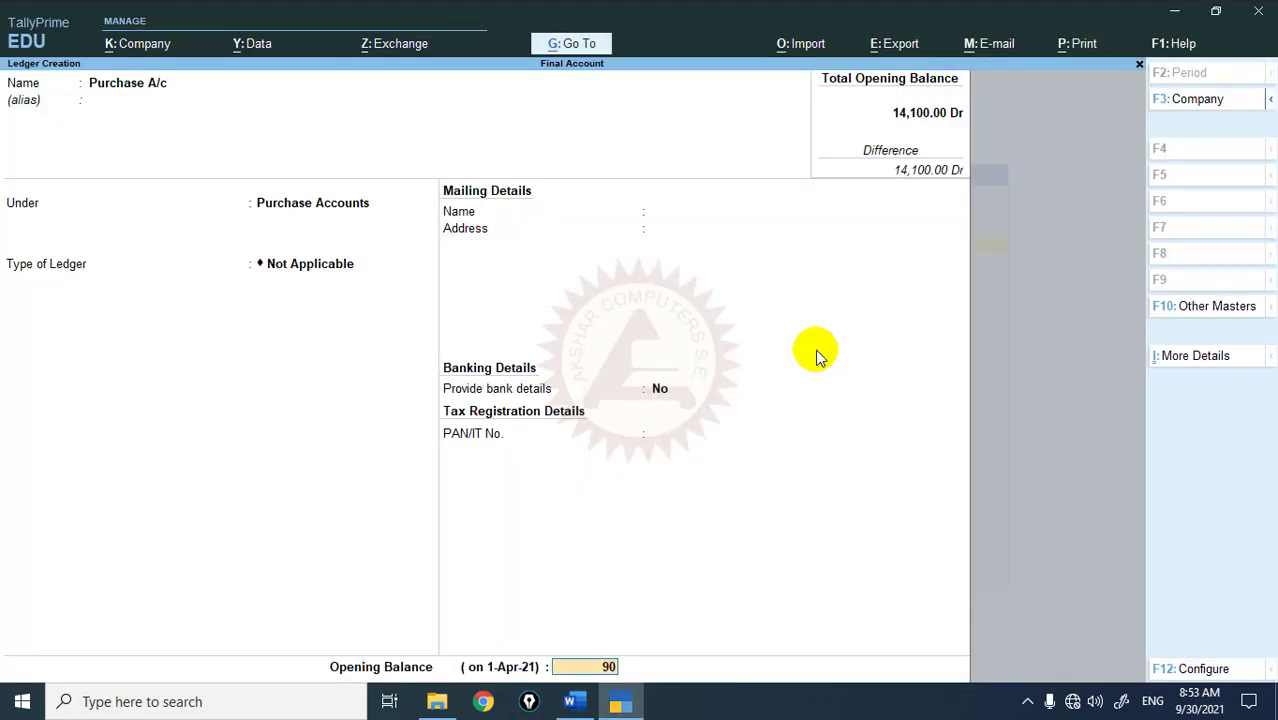
key("Return")
key("Return")
key("Return")
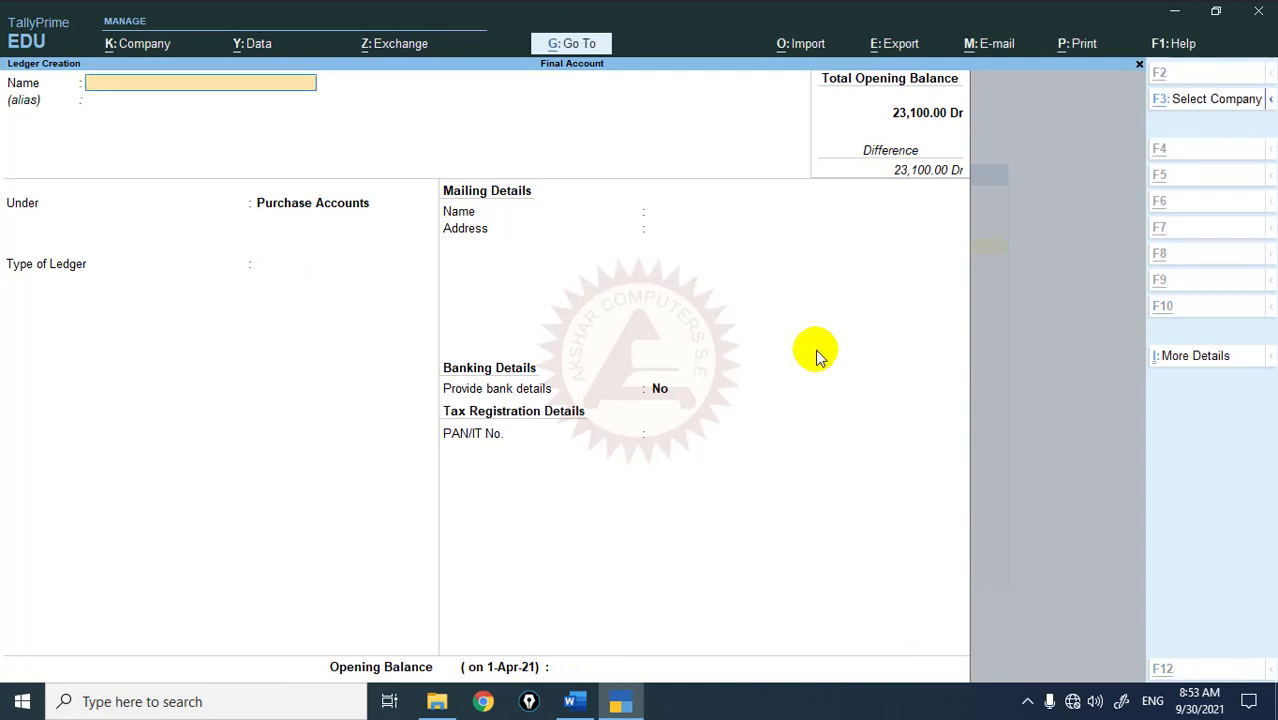
Name the next ledger "Sundry Debtors A/c" from the Word table and place it under Sundry Debtors.
key("alt+Tab")
key("alt+Tab")
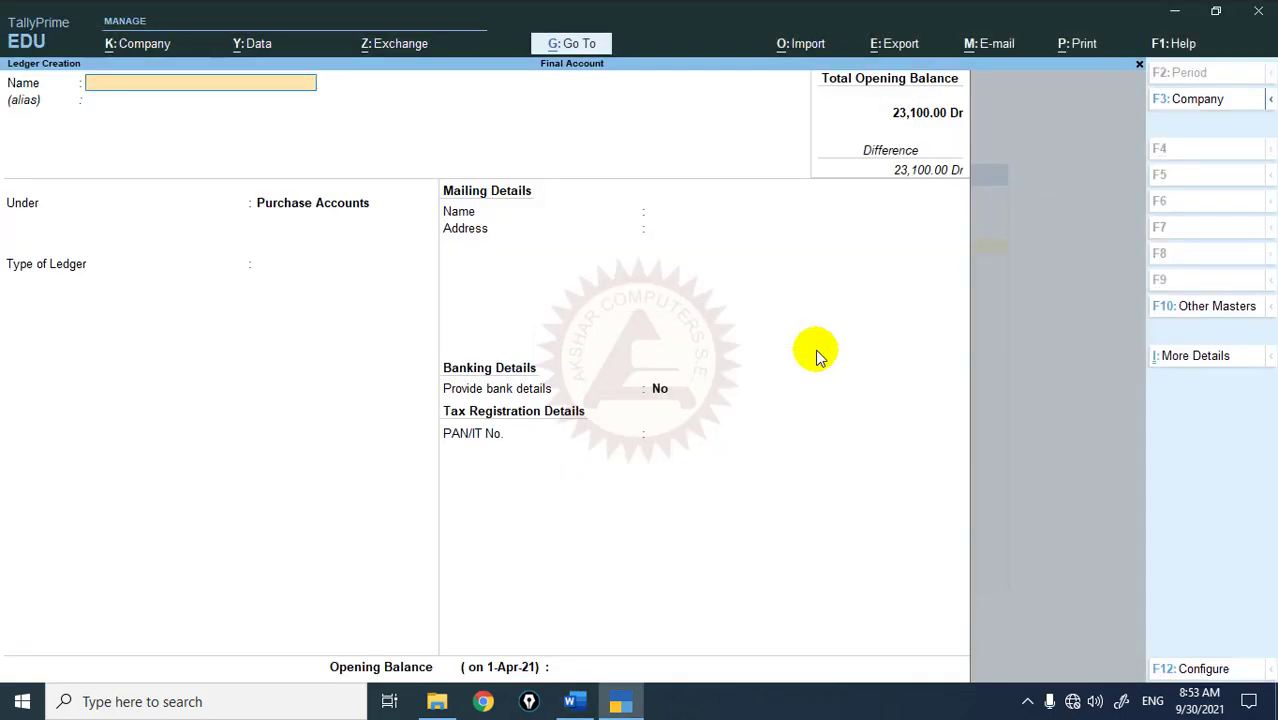
type("Sundry Debtors A/c")
key("Return")
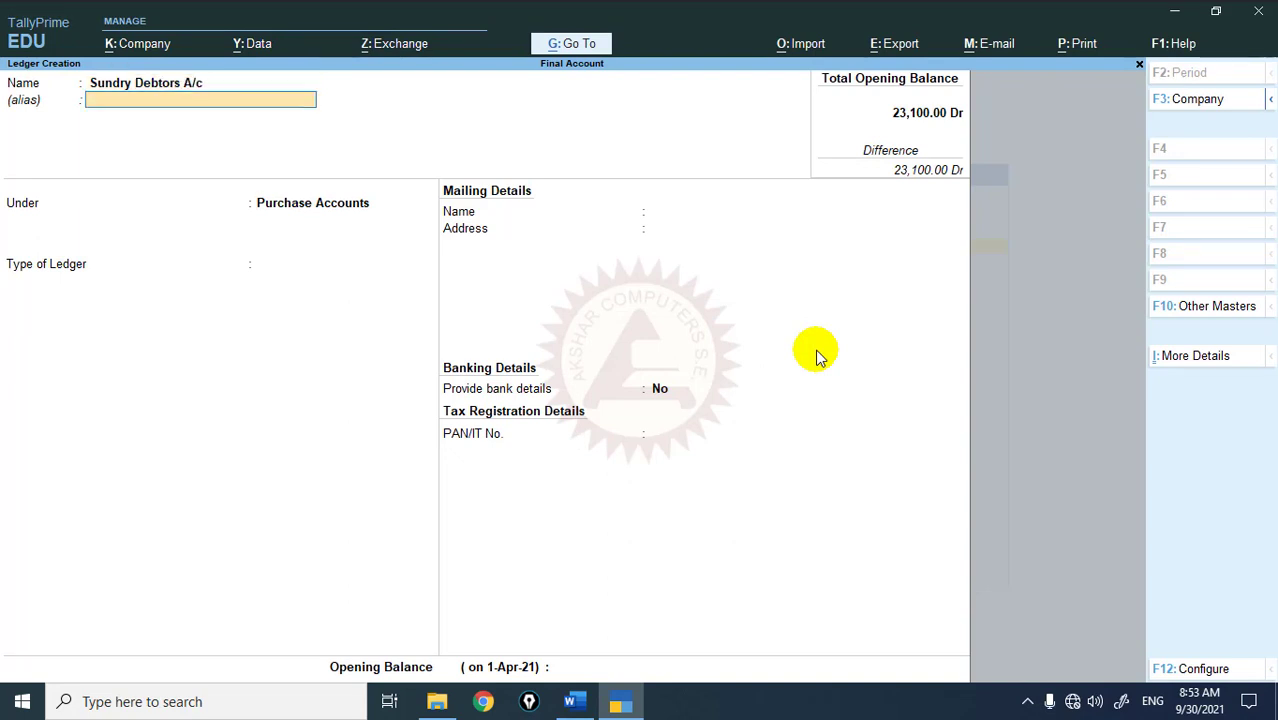
key("Return")
type("Deb")
key("Return")
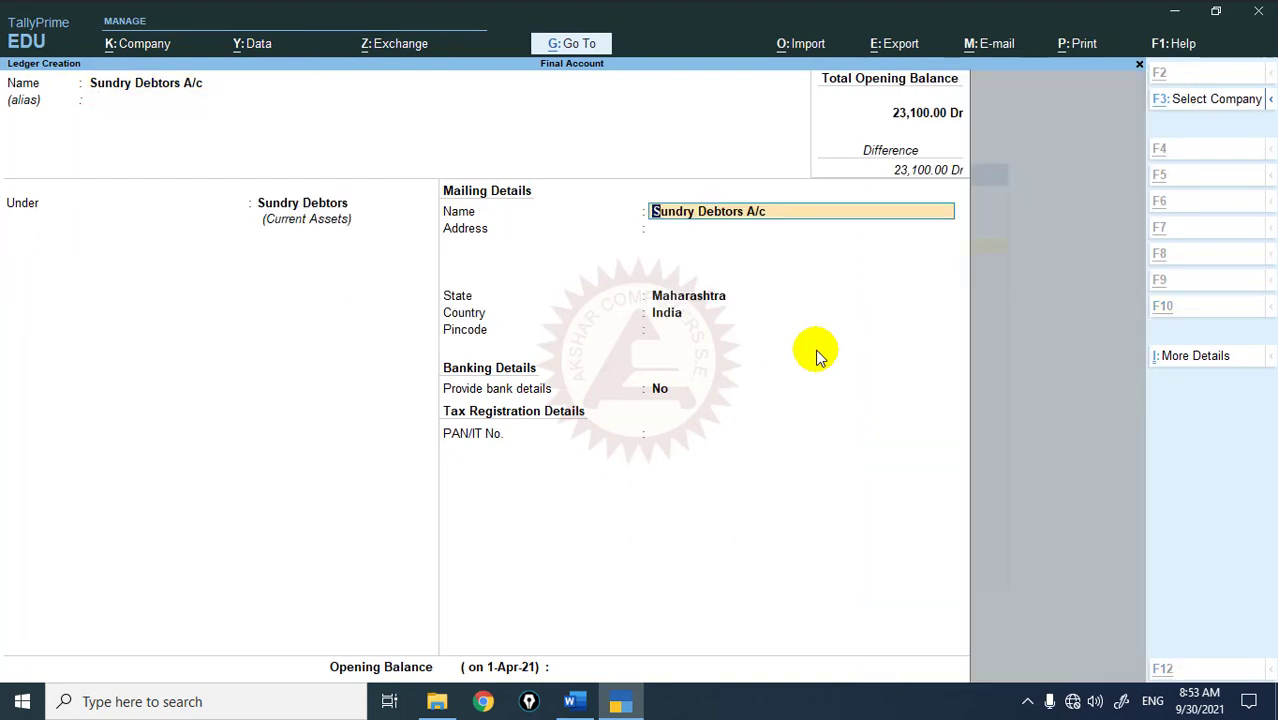
Accept the default mailing and bank details, set Sundry Debtors A/c's opening balance to 4,300 Dr per the Word table, and save the ledger.
key("Return")
key("Return")
key("Return")
key("Return")
key("Return")
key("Return")
key("Return")
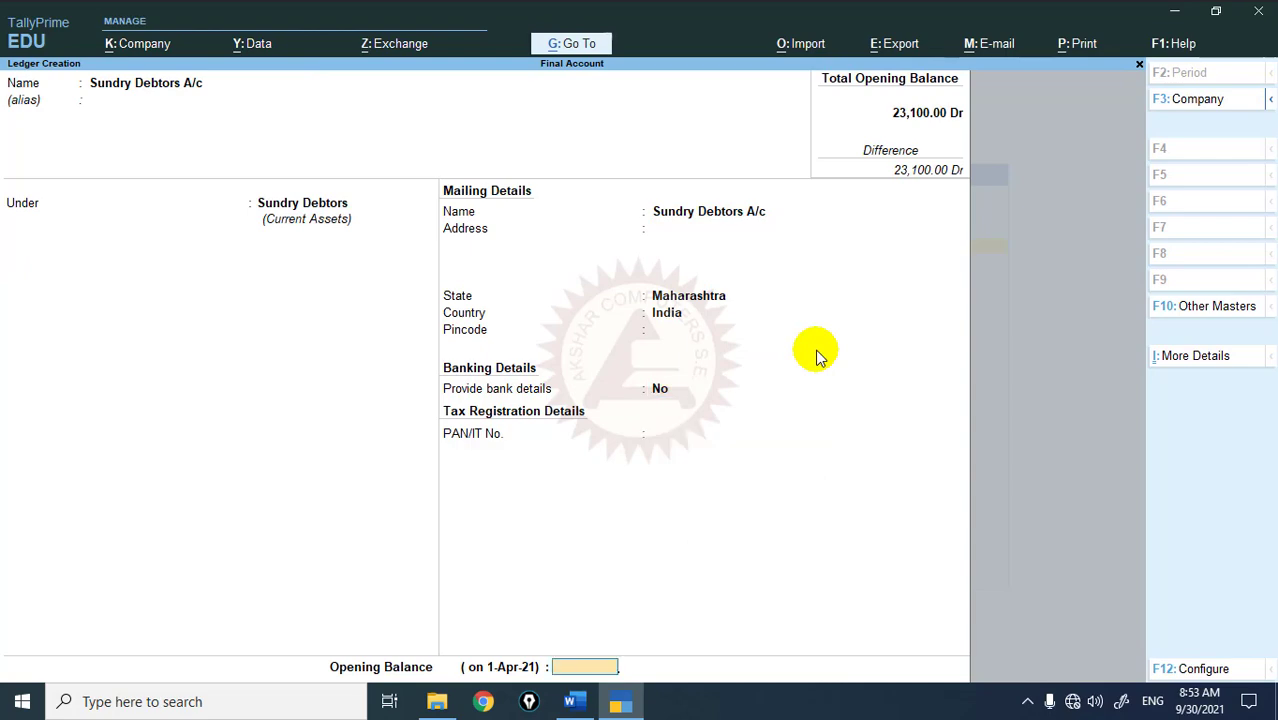
key("alt+Tab")
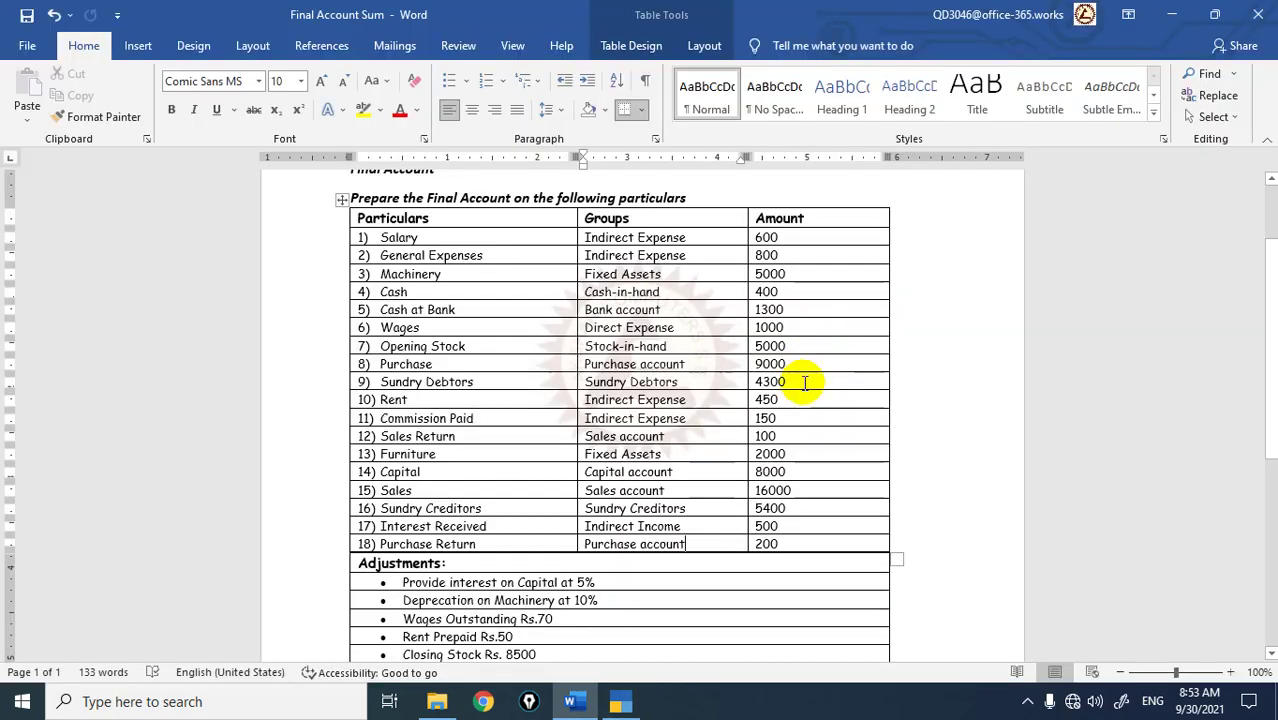
key("alt+Tab")
type("4300")
key("Return")
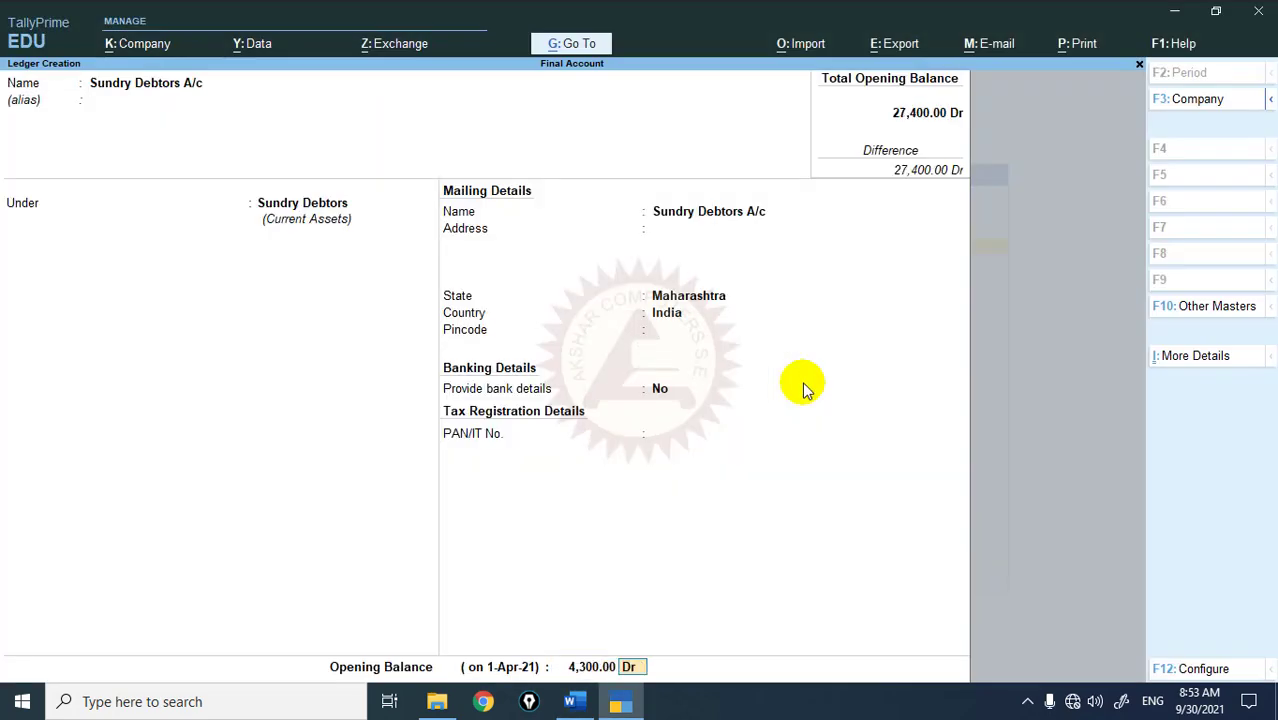
key("Return")
key("Return")
Name the next ledger "Rent A/c" from the Word table and place it under Indirect Expenses.
key("alt+Tab")
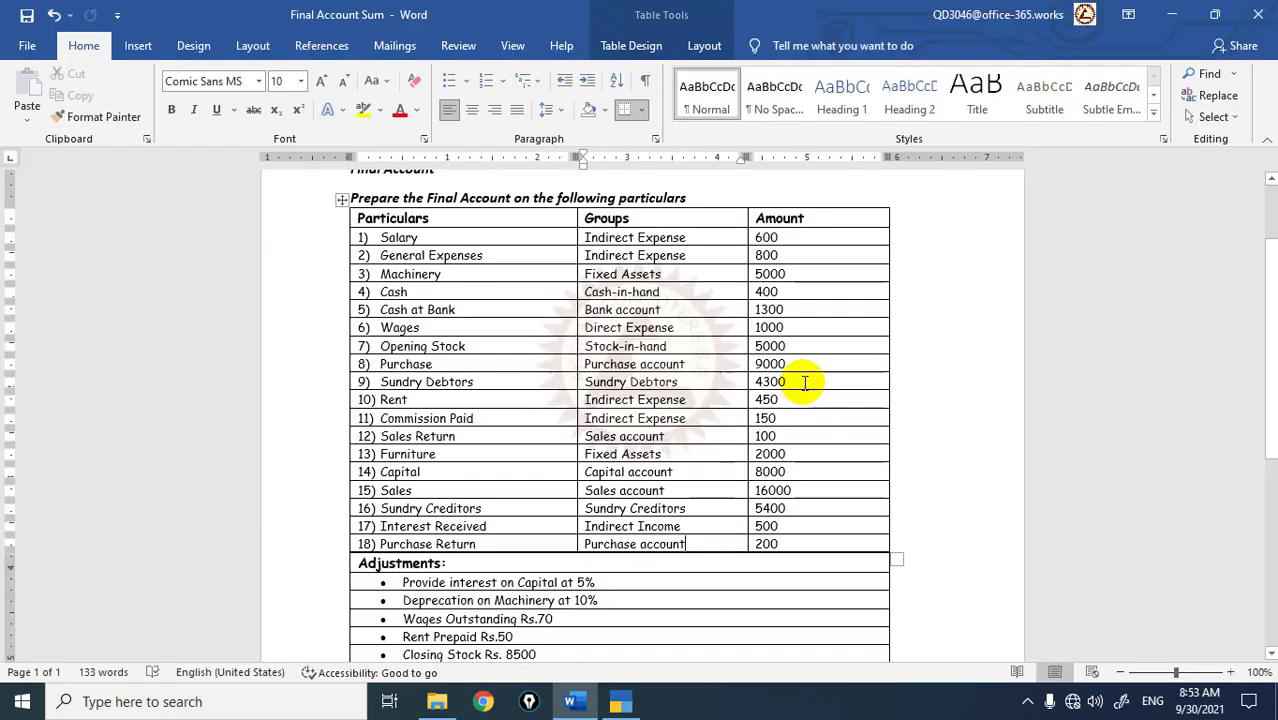
key("alt+Tab")
type("R")
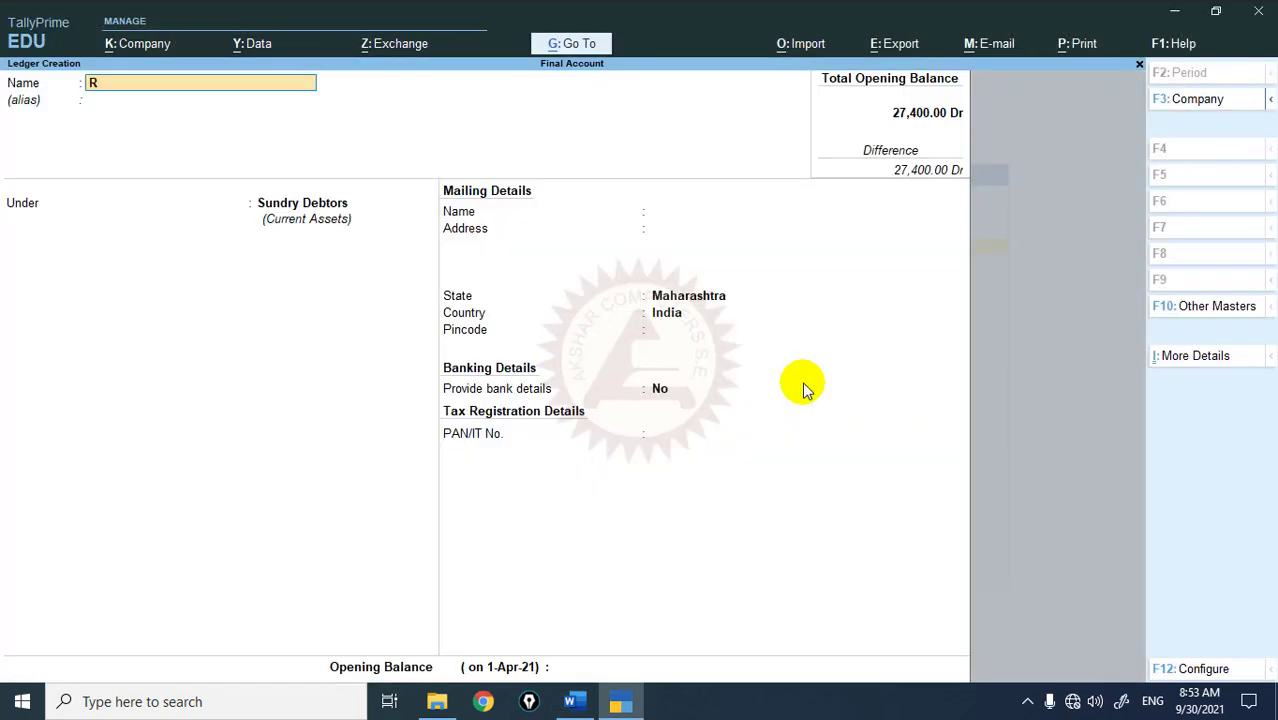
type("ent a/c")
key("Return")
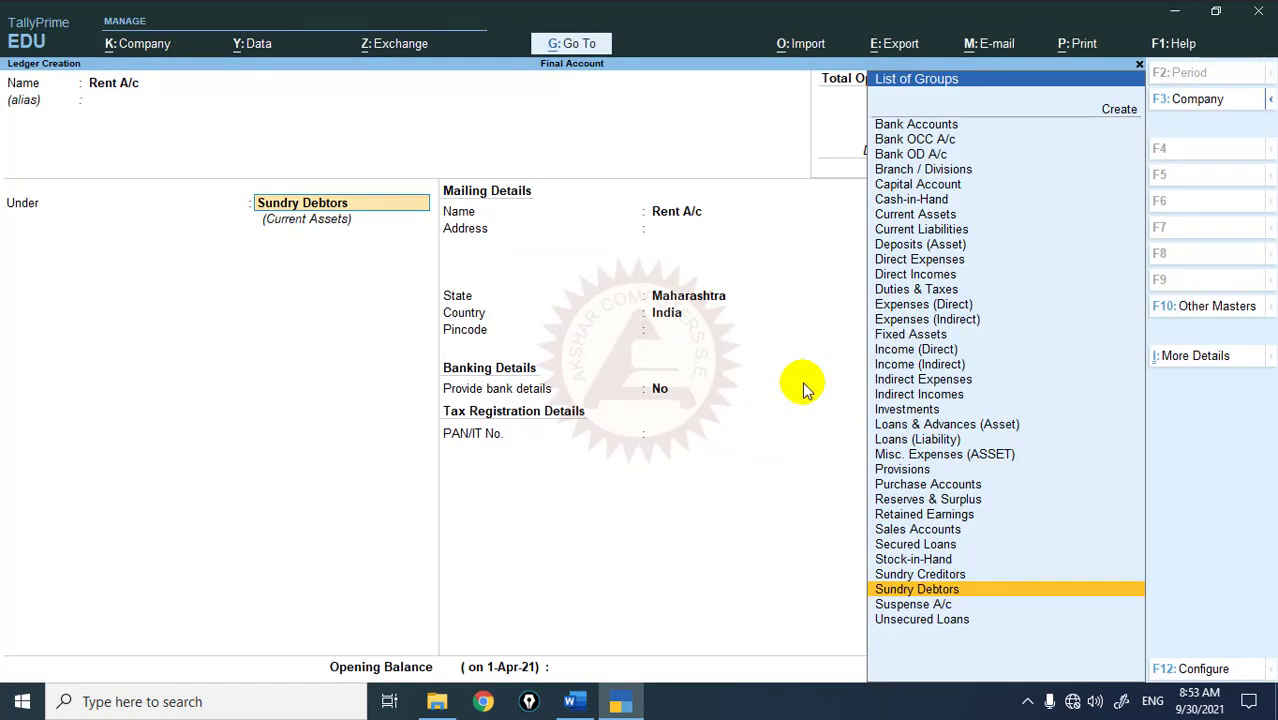
type("Indirect exp")
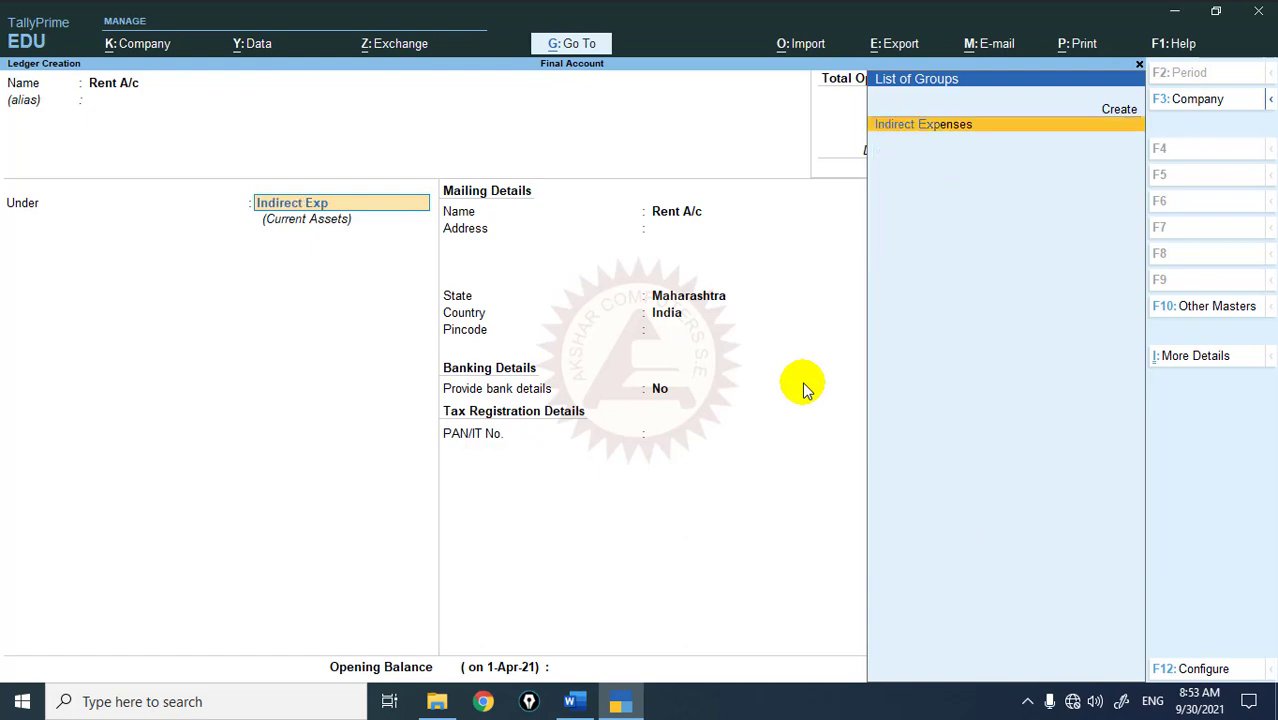
key("Return")
key("Return")
Set Rent A/c's opening balance to 450 Dr, as listed in the Word table, and save the ledger.
key("alt+Tab")
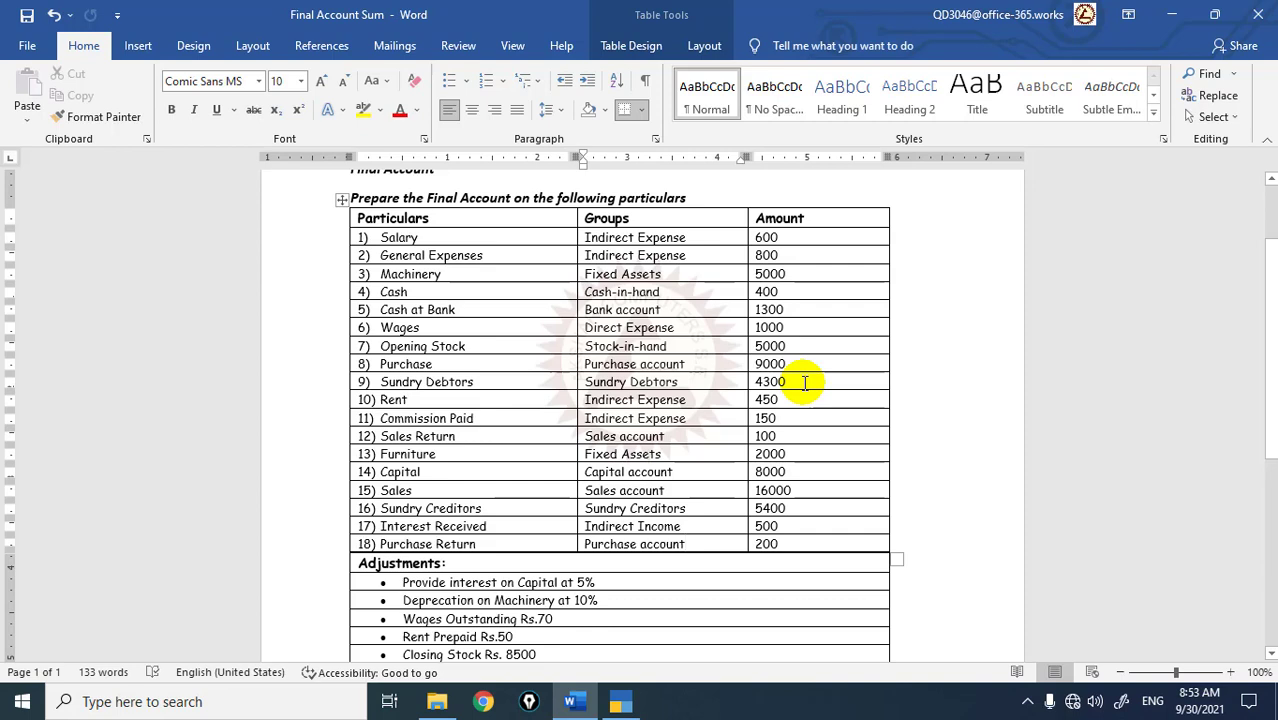
key("alt+Tab")
type("450")
key("Return")
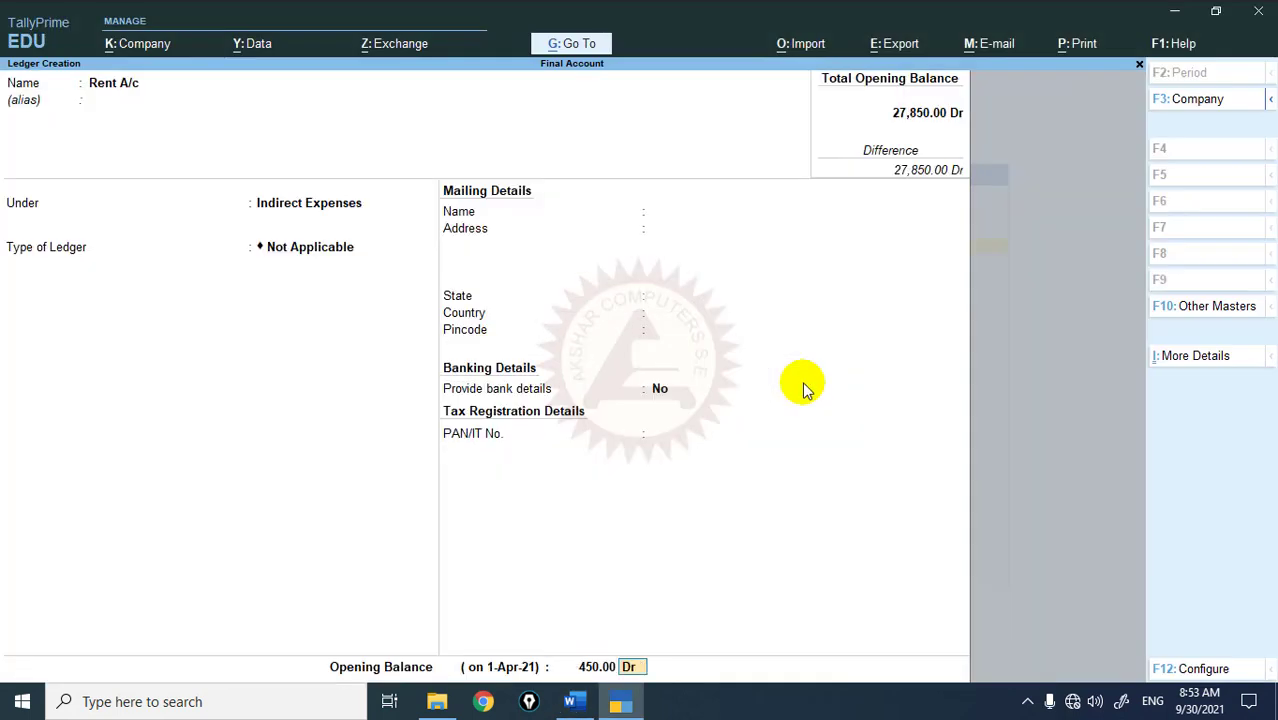
key("Return")
Name the ledger for the Word table's Commission Paid row "Commission A/c" and keep it under Indirect Expenses.
key("alt+Tab")
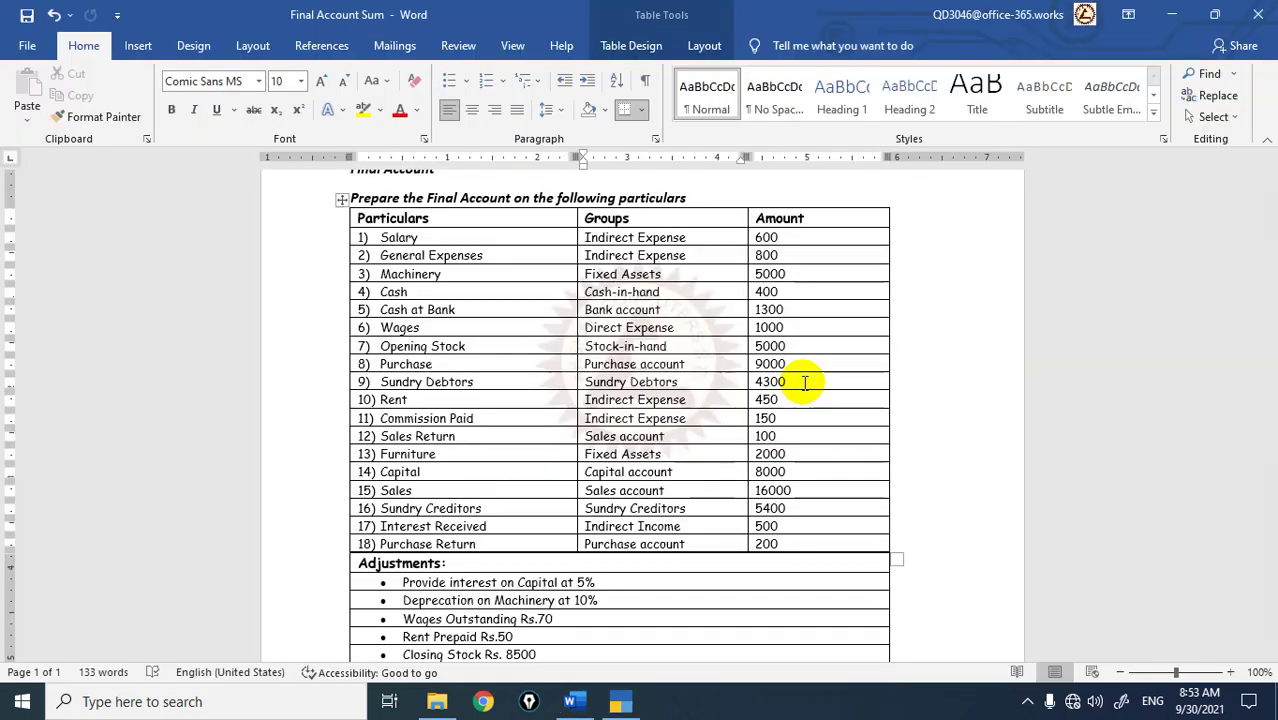
key("alt+Tab")
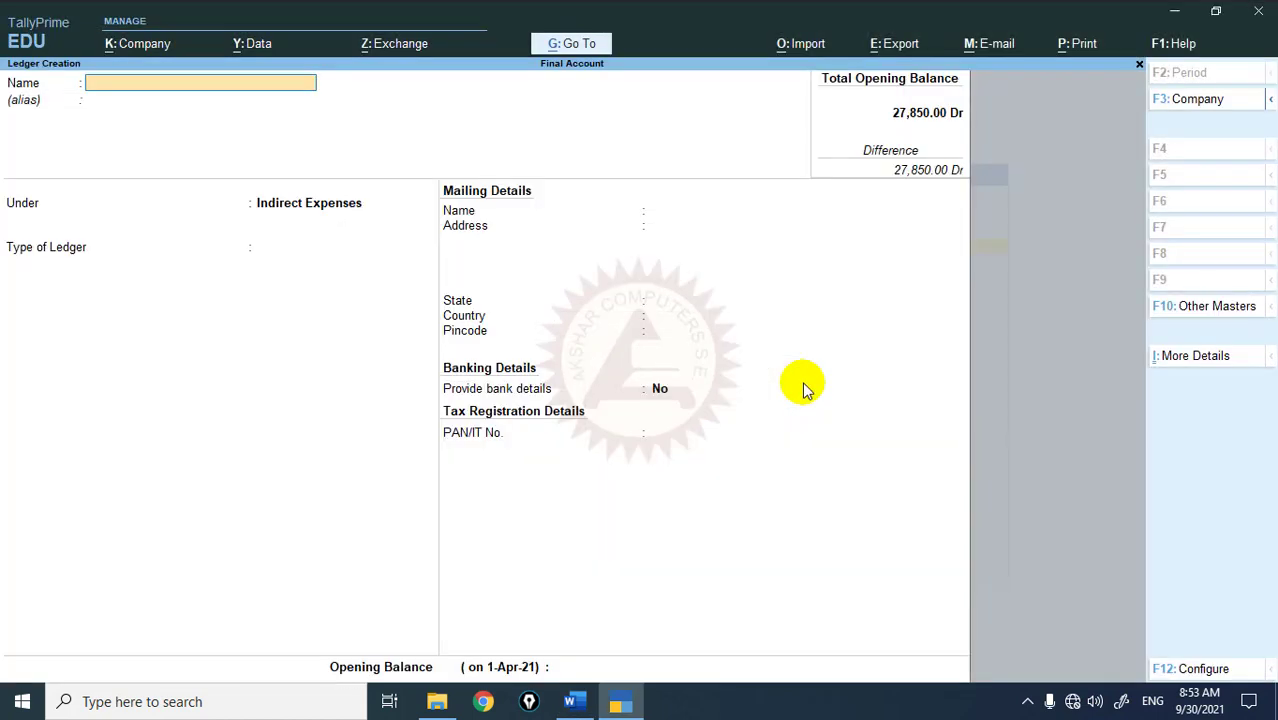
type("Commission Paid A/c")
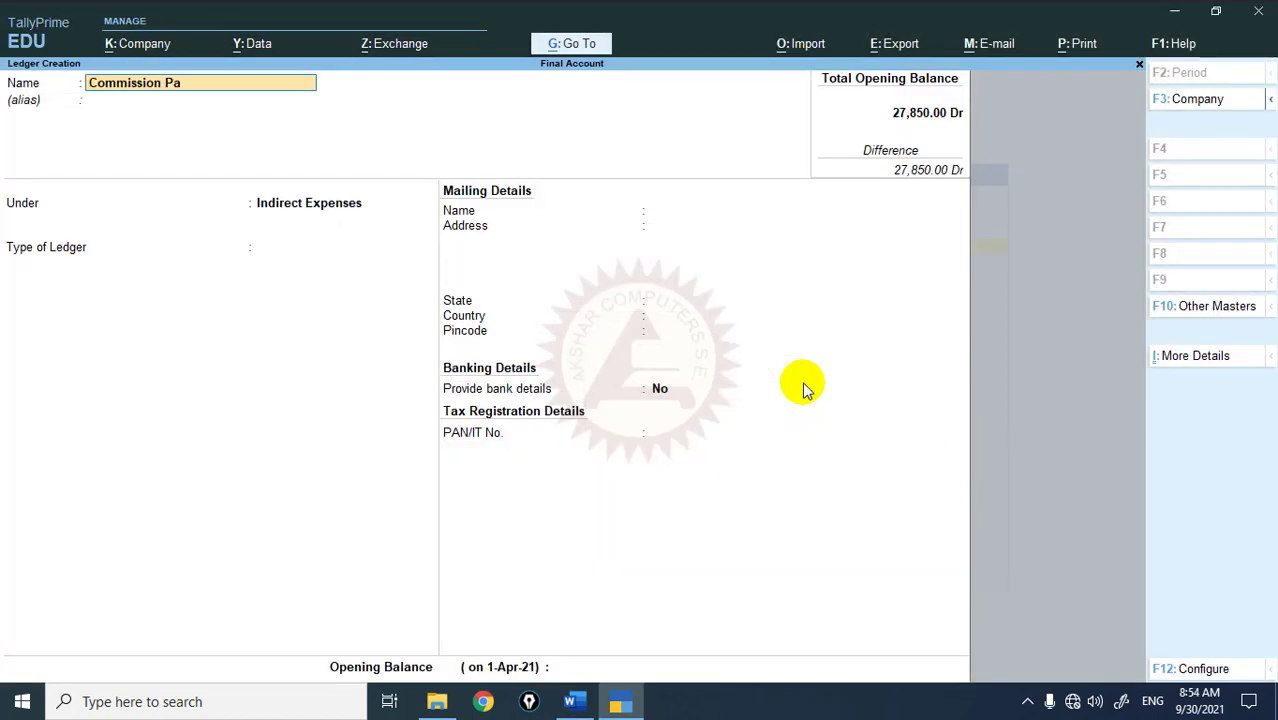
key("BackSpace")
key("BackSpace")
key("BackSpace")
key("BackSpace")
key("BackSpace")
key("BackSpace")
key("BackSpace")
key("BackSpace")
type("a/c")
key("Return")
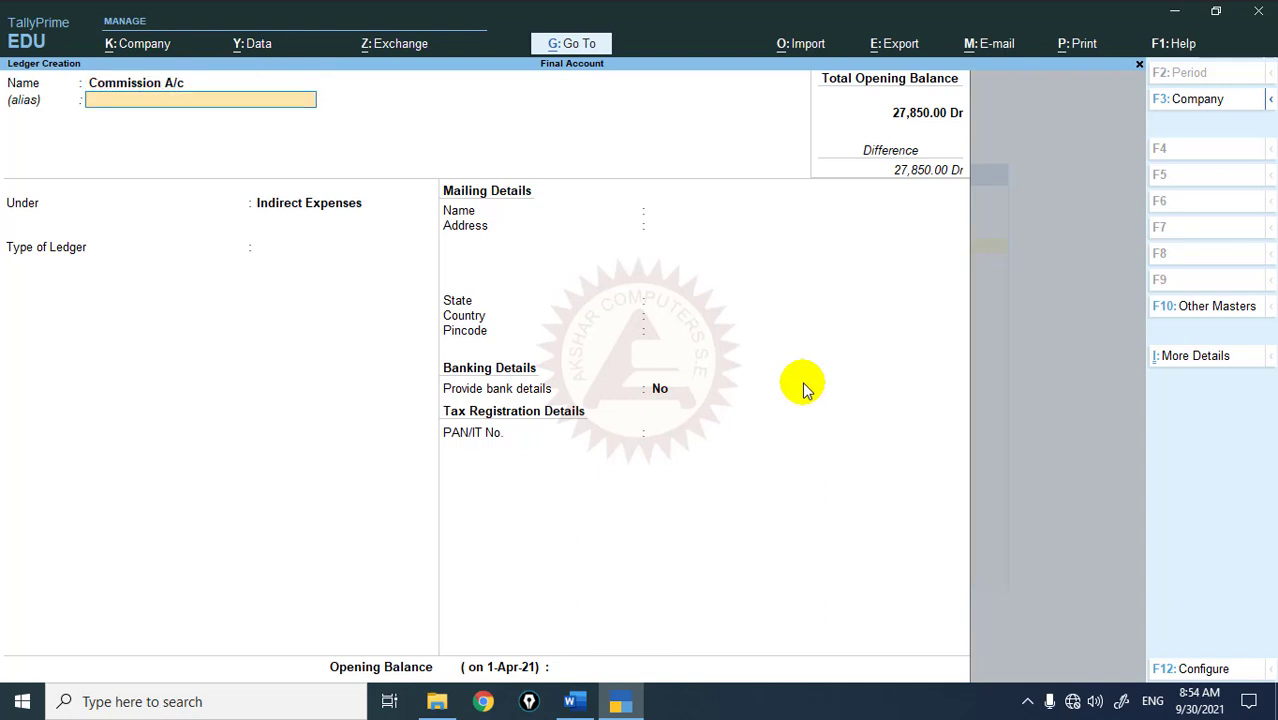
key("Return")
key("Return")
key("Return")
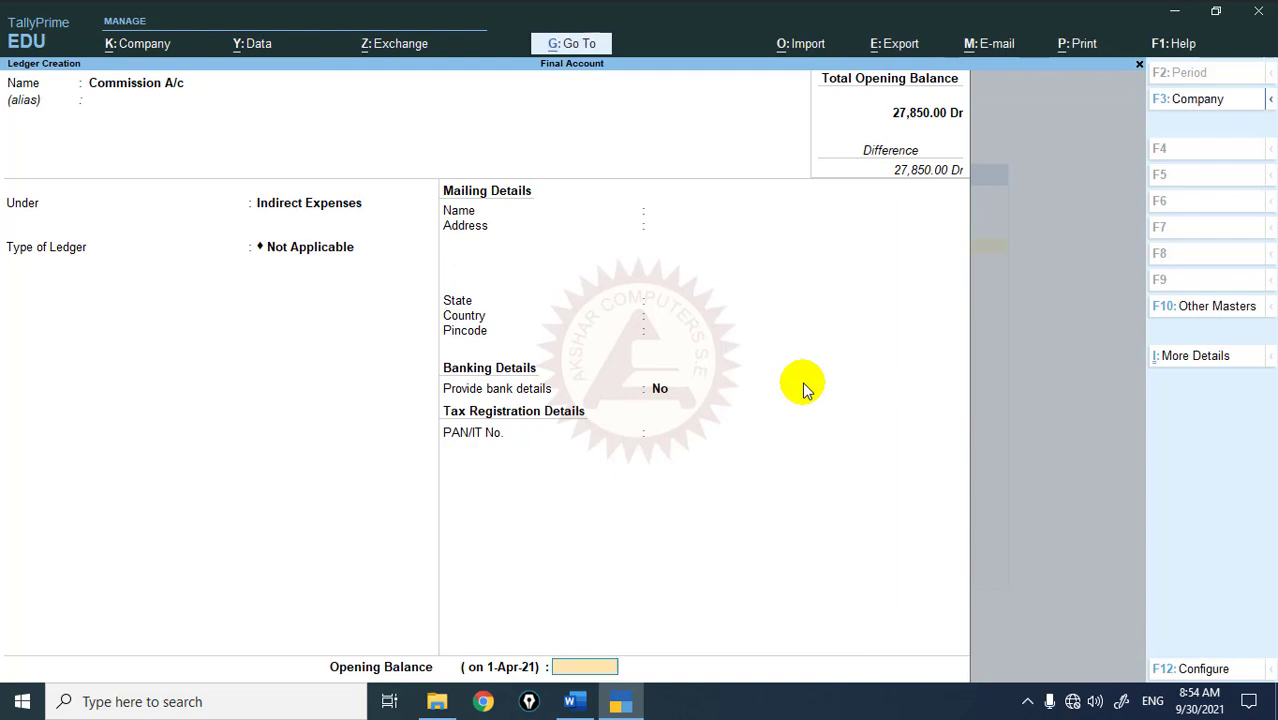
Set Commission A/c's opening balance to 150 Dr, as listed in the Word table, and save the ledger.
key("alt+Tab")
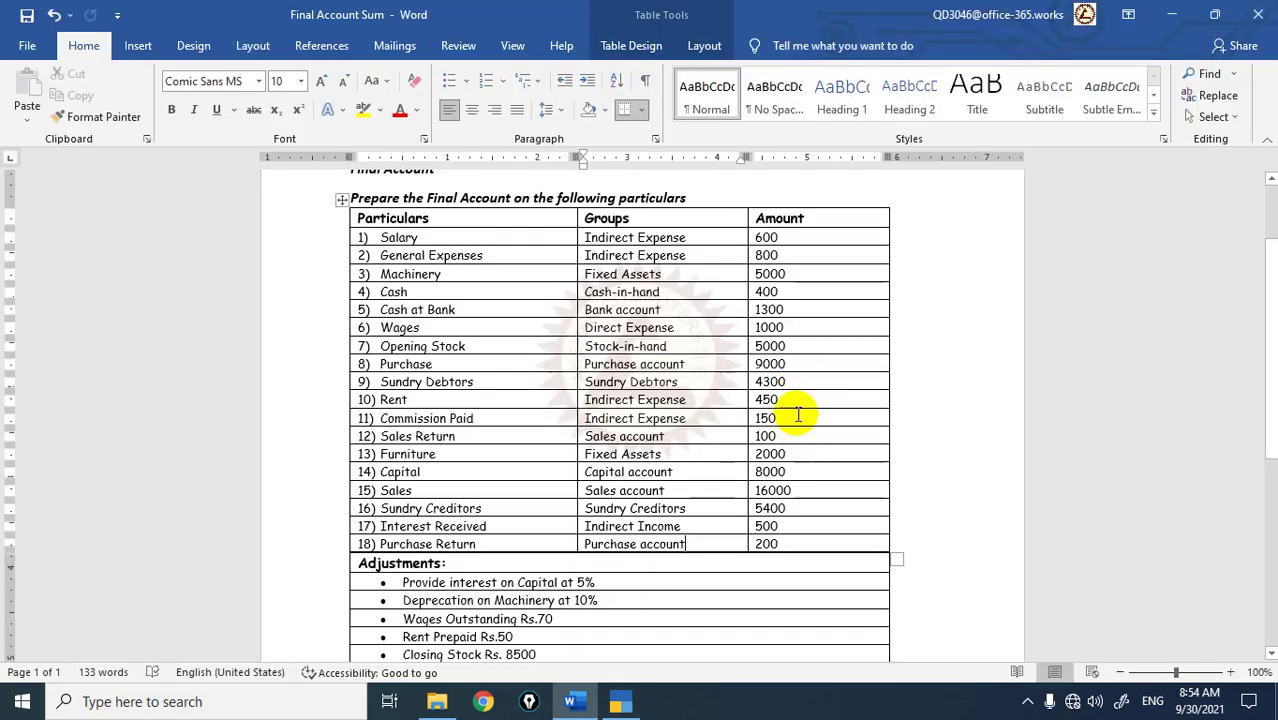
key("alt+Tab")
type("150")
key("Return")
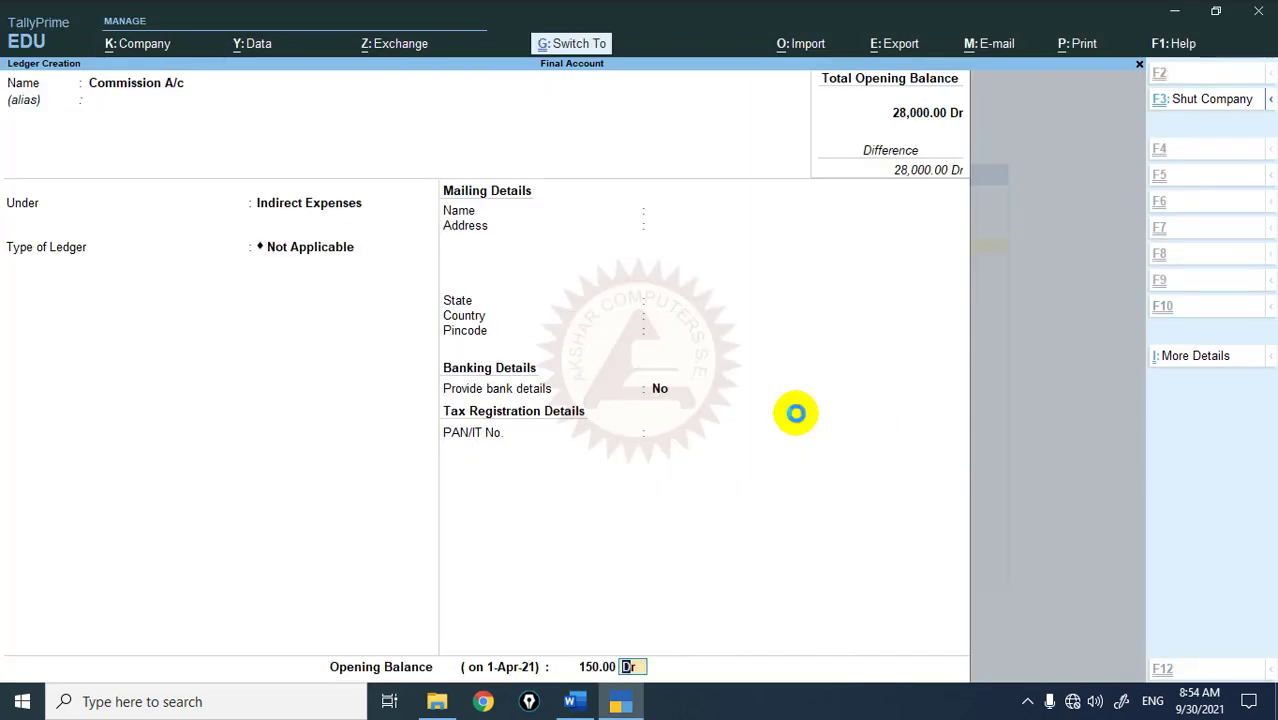
key("ctrl+a")
Name the next ledger "Sales Return A/c" from the Word table and place it under Sales Accounts.
key("alt+Tab")
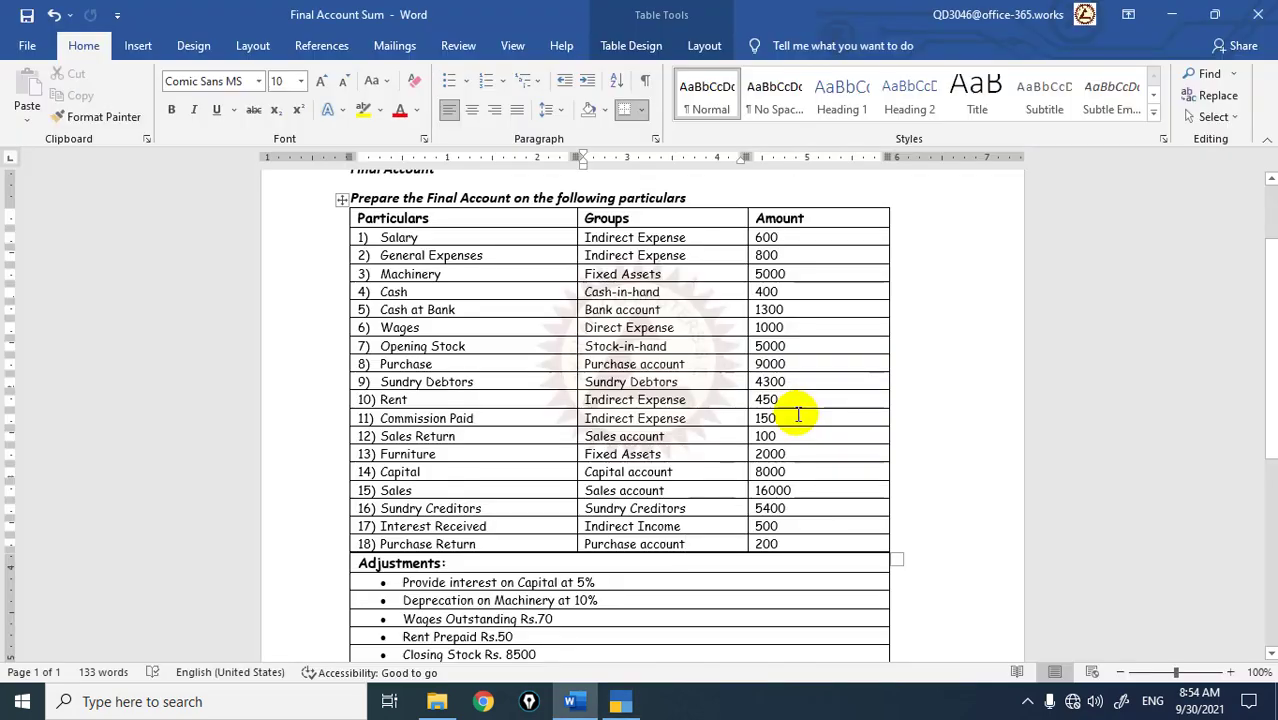
key("alt+Tab")
type("S")
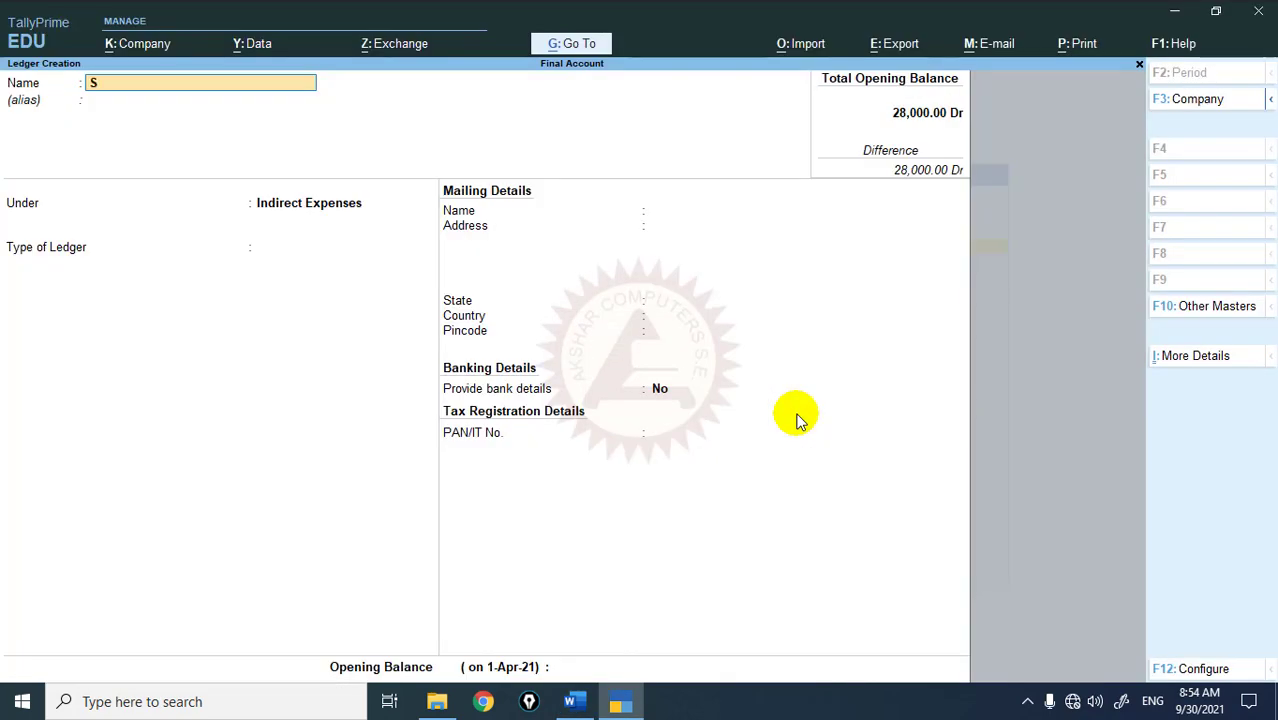
type("ales REt")
key("BackSpace")
type("eturn a/c")
key("Return")
key("Return")
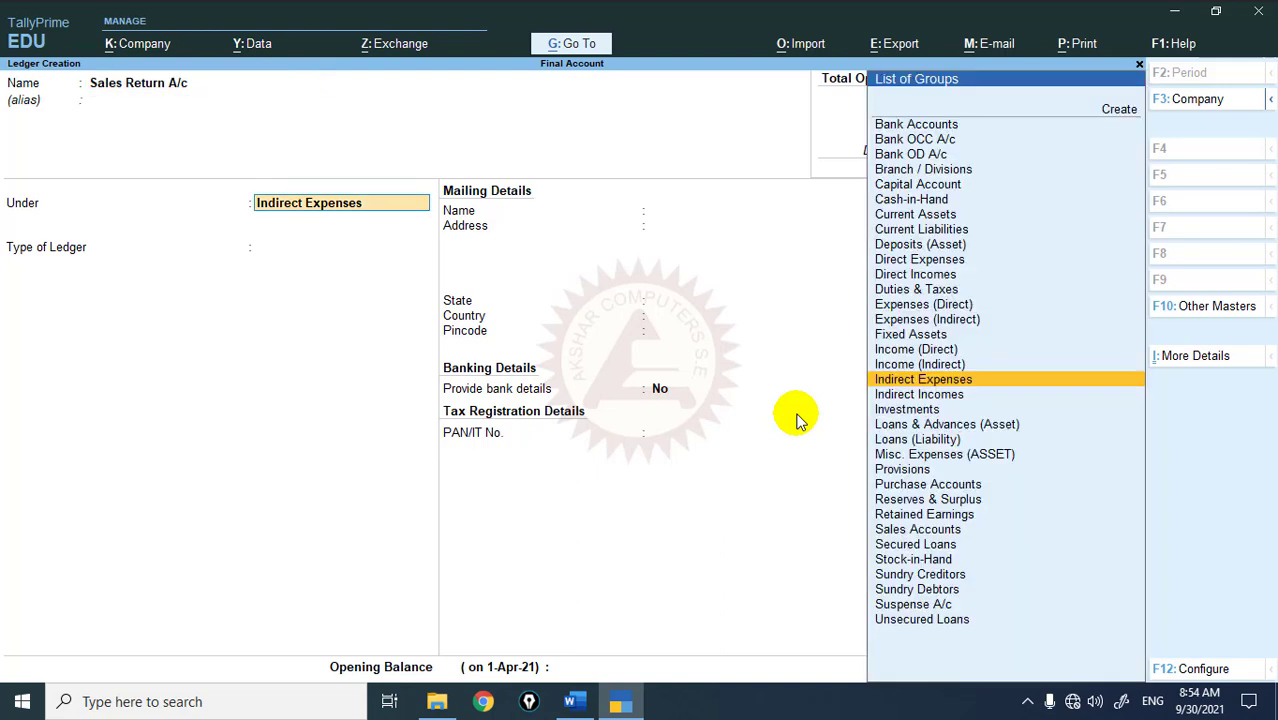
type("Sales a")
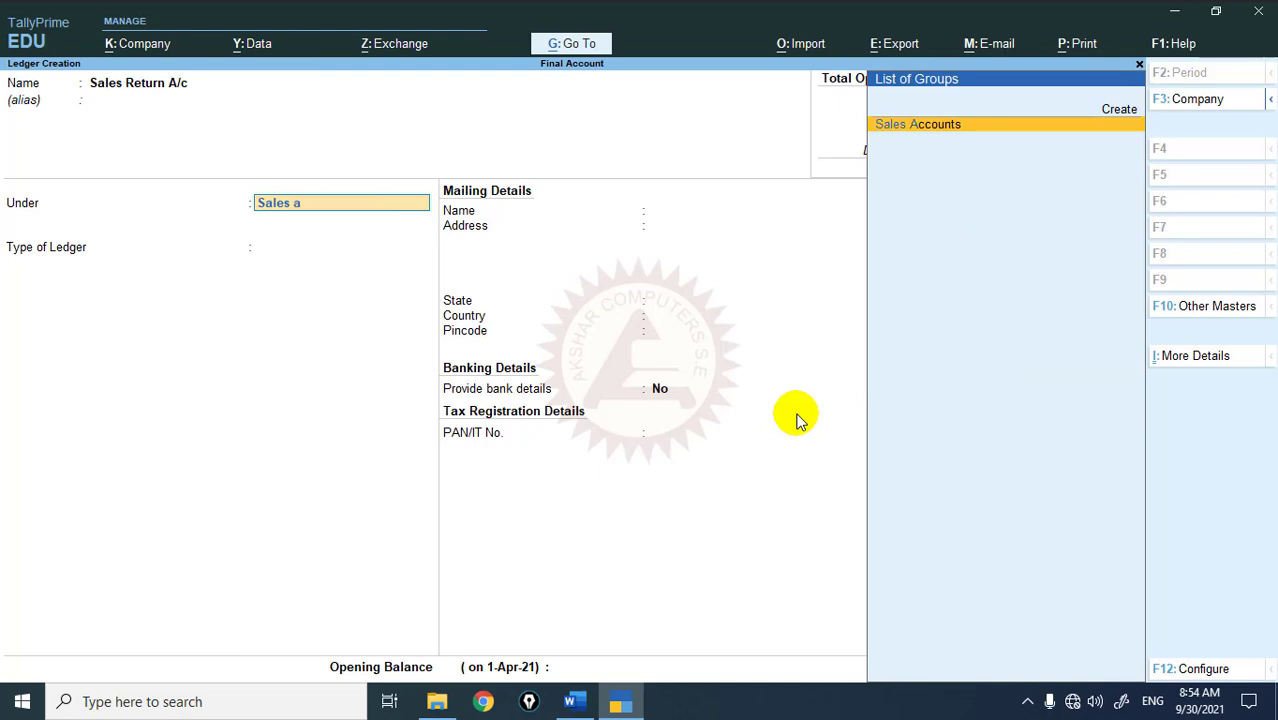
key("Return")
key("Return")
key("Return")
Set Sales Return A/c's opening balance to 100 Dr per the Word table, save the ledger, and return to the table in Word.
key("alt+Tab")
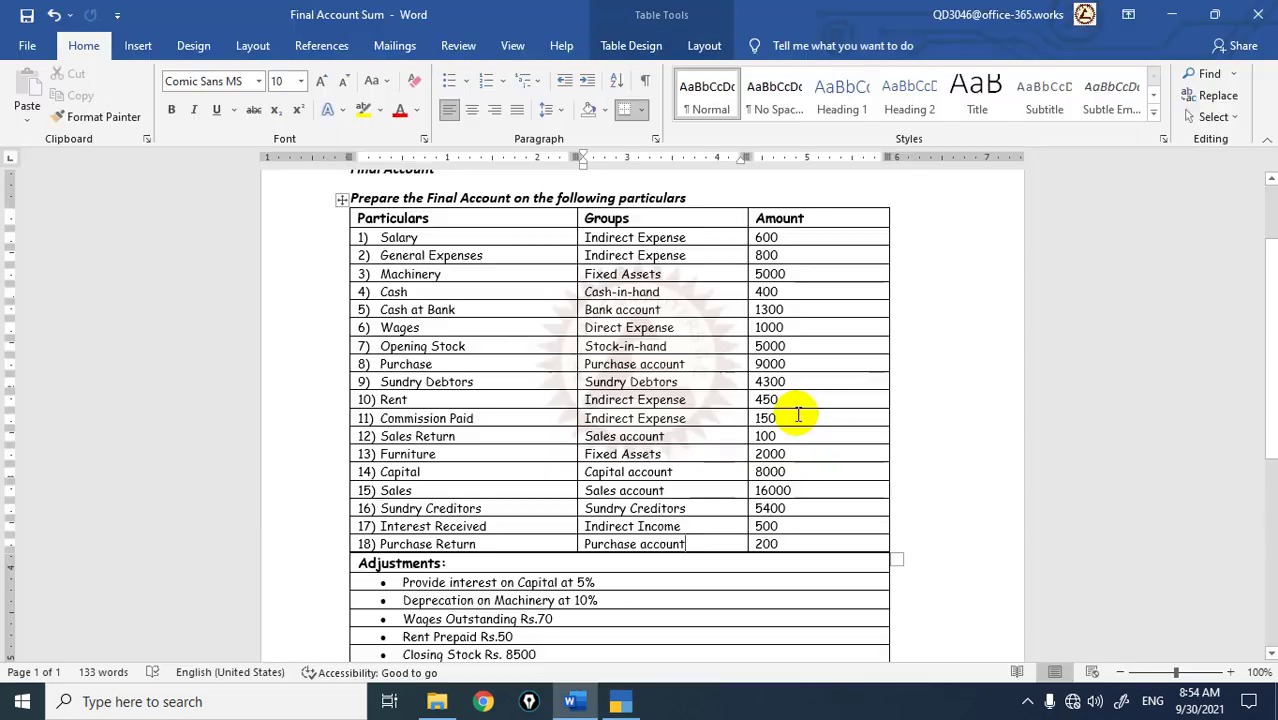
key("alt+Tab")
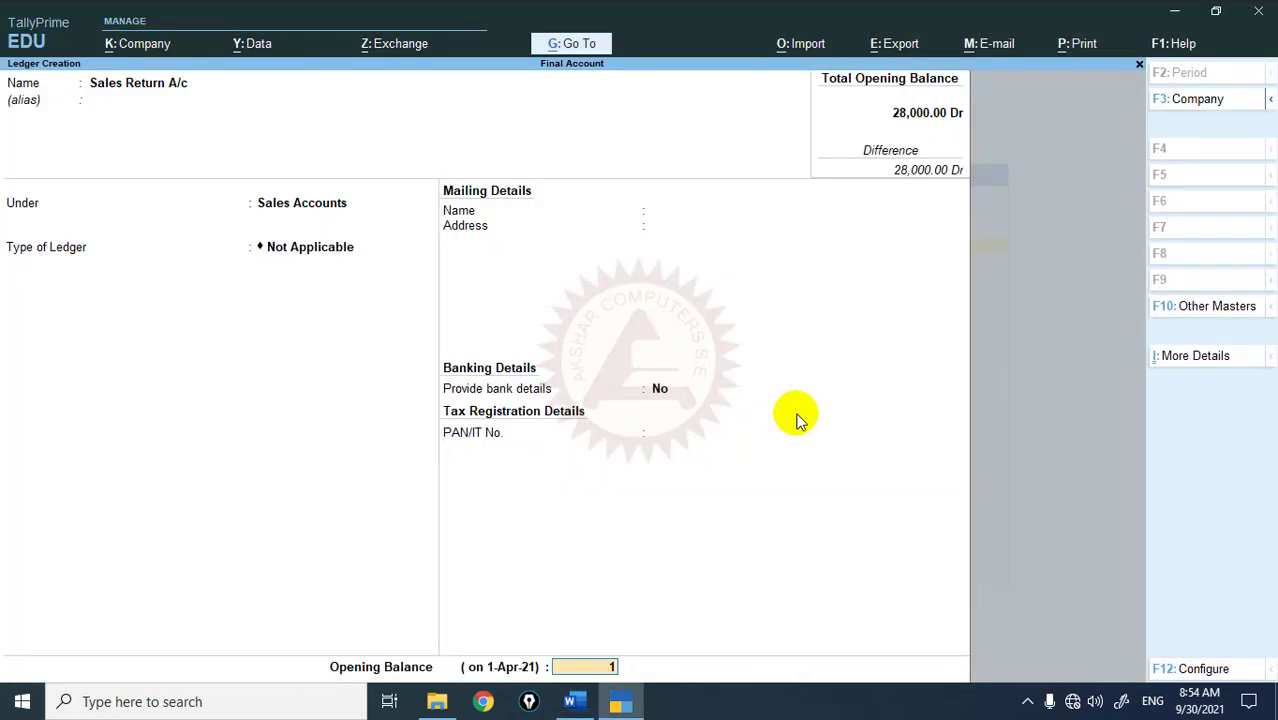
type("100")
key("Return")
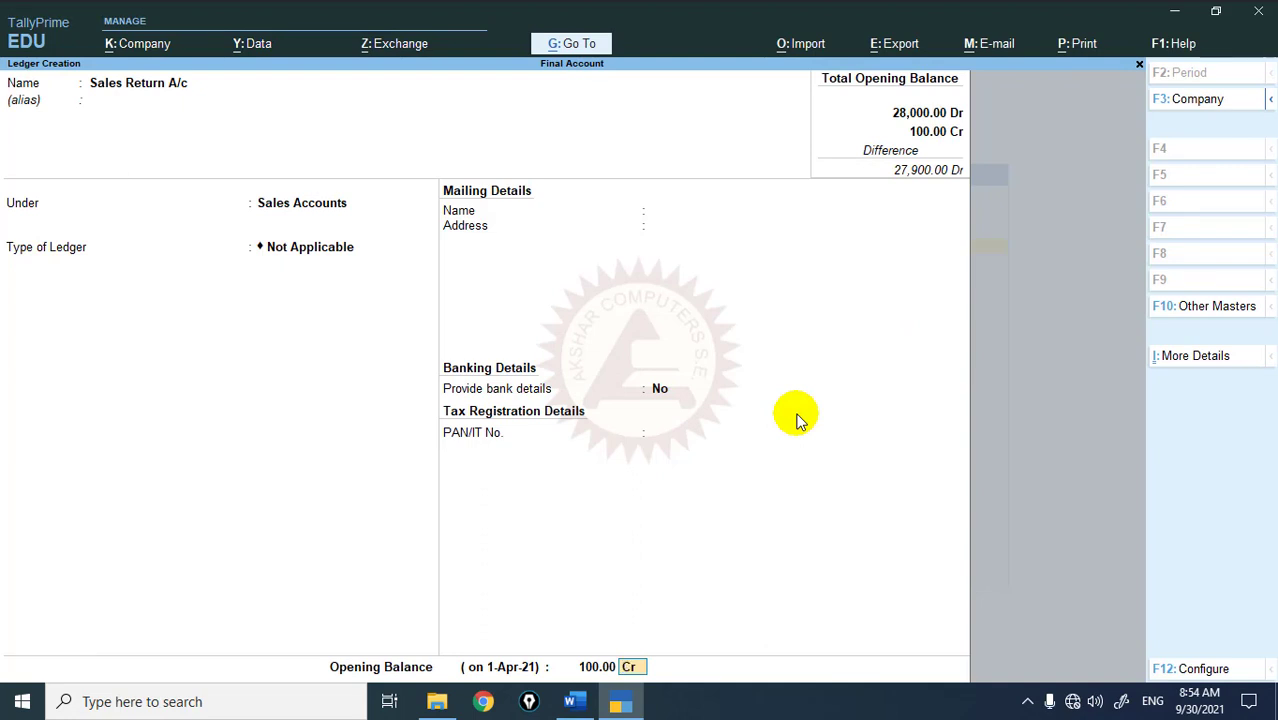
type("dr")
key("Return")
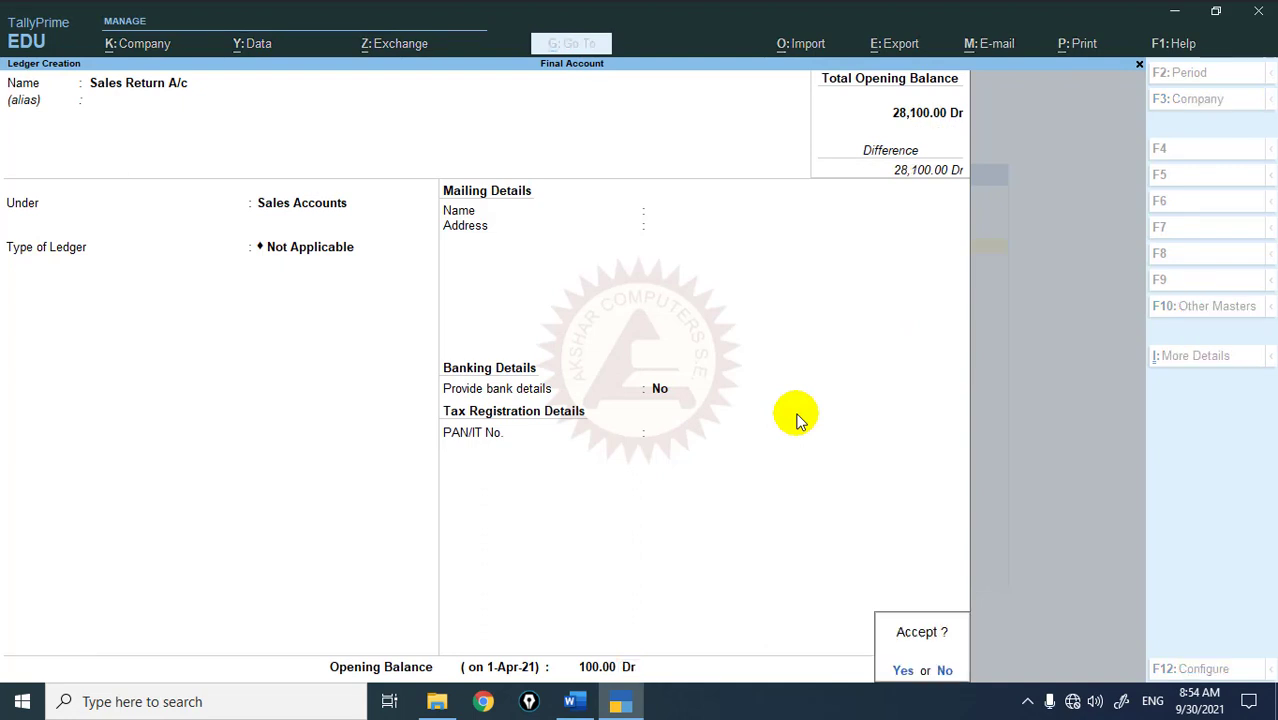
key("Return")
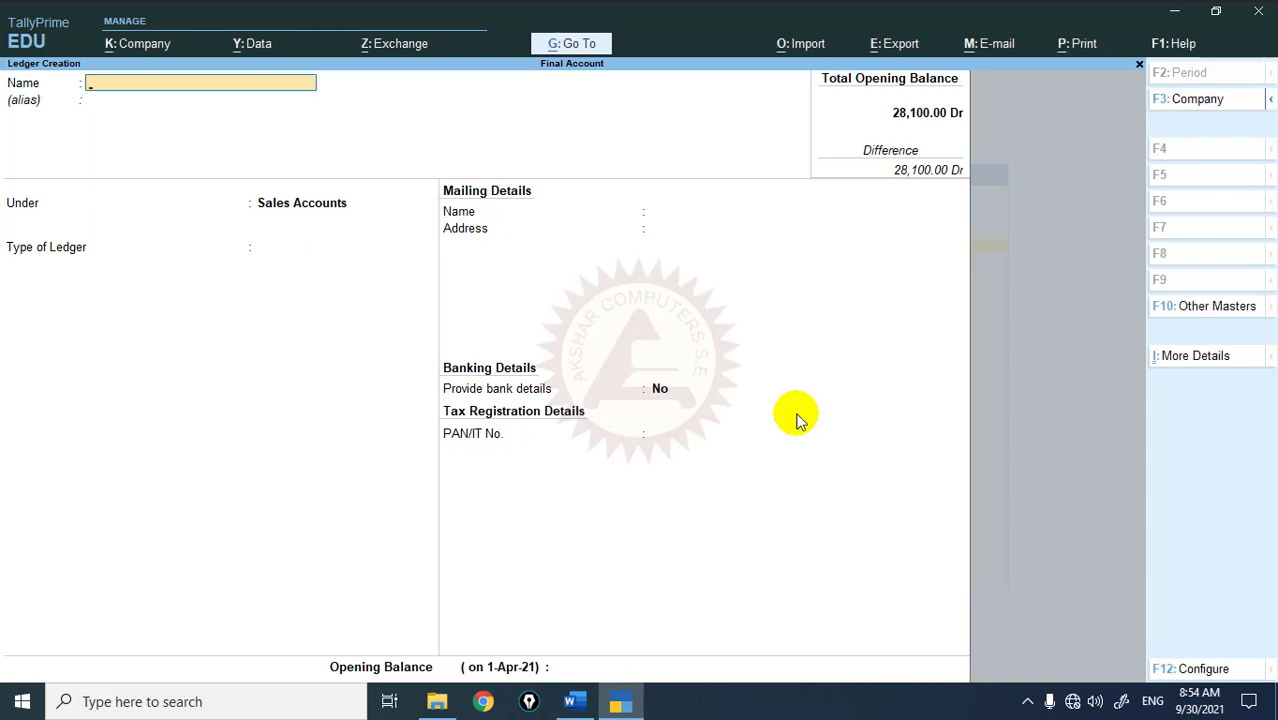
key("alt+Tab")
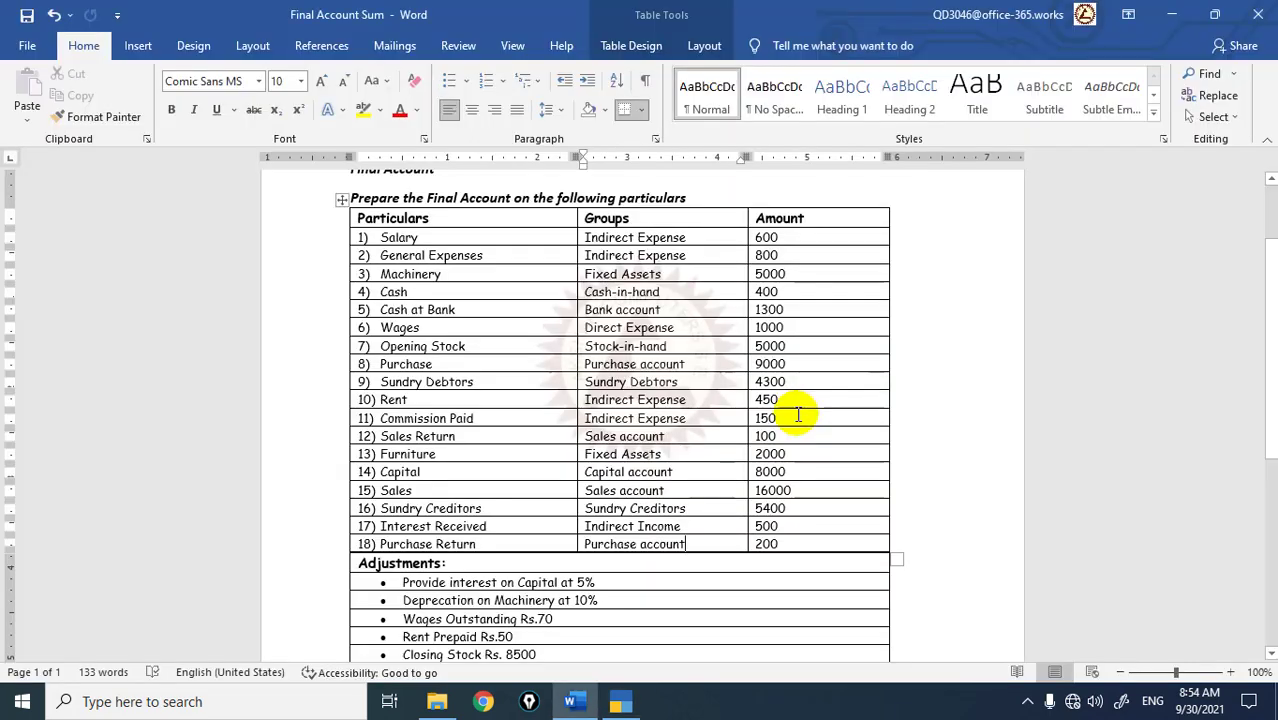
Back in TallyPrime, name the next ledger "Furniture A/c" from the Word table and place it under Fixed Assets.
key("alt+Tab")
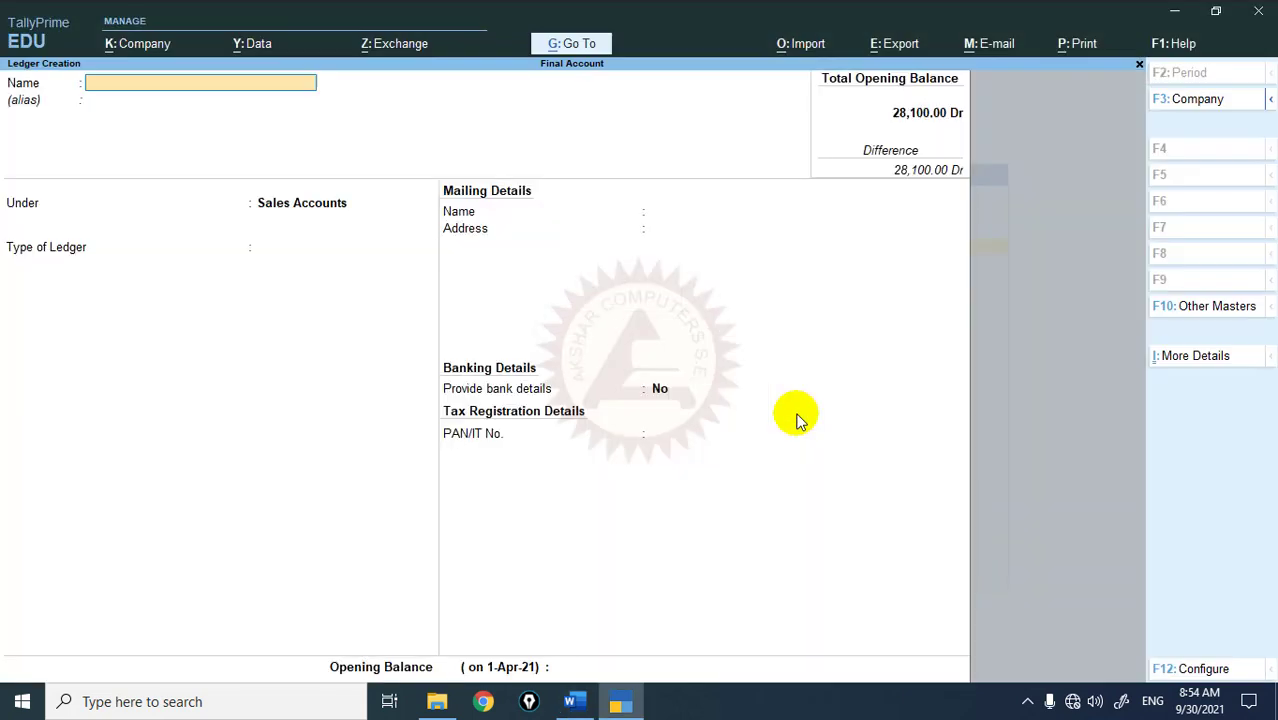
type("Furniture A/c")
key("Return")
key("Return")
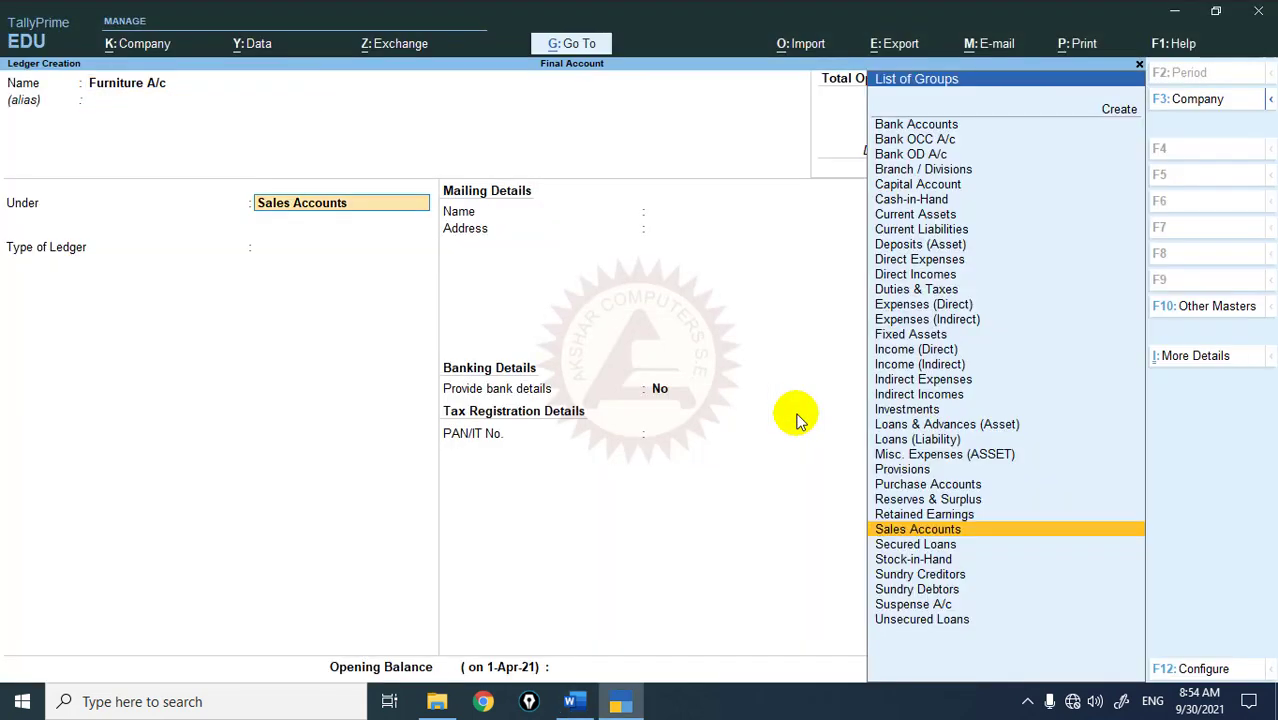
type("Fix")
key("Return")
Leave the mailing and bank details unchanged, set Furniture A/c's opening balance to 2000 Dr per the Word table, and save the ledger.
key("Return")
key("Return")
key("Return")
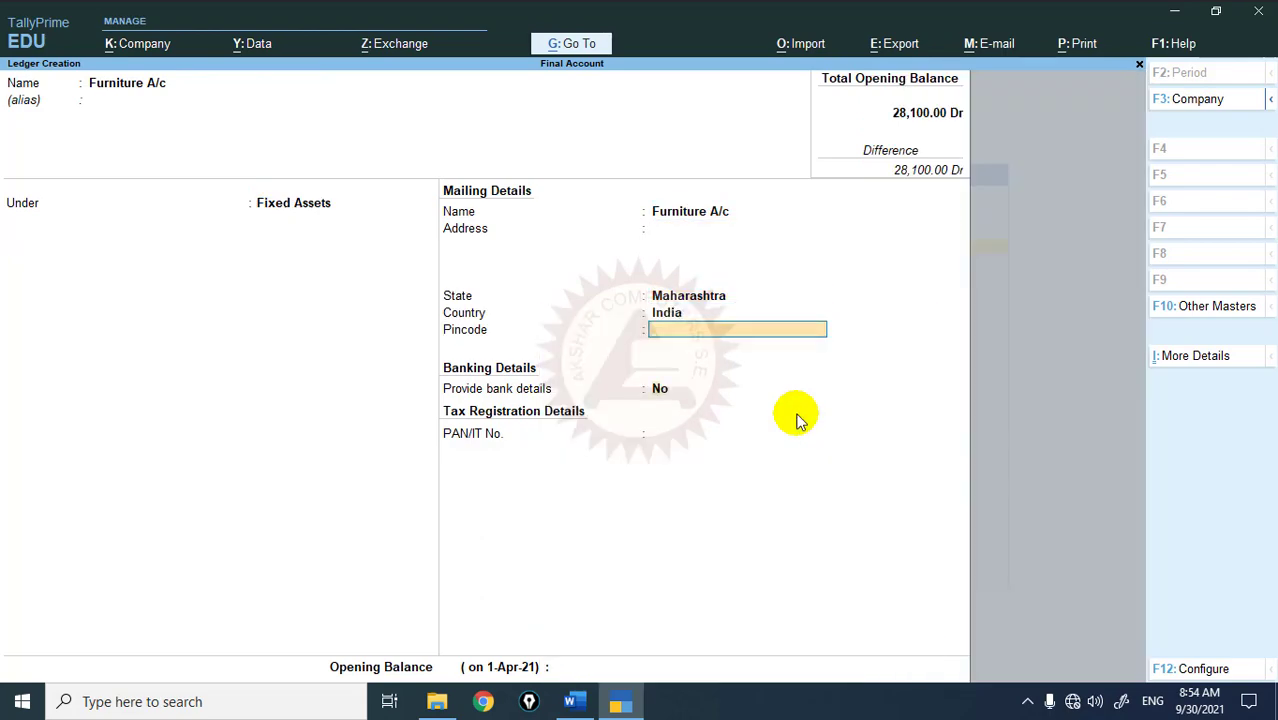
key("Return")
key("Return")
key("Return")
key("alt+Tab")
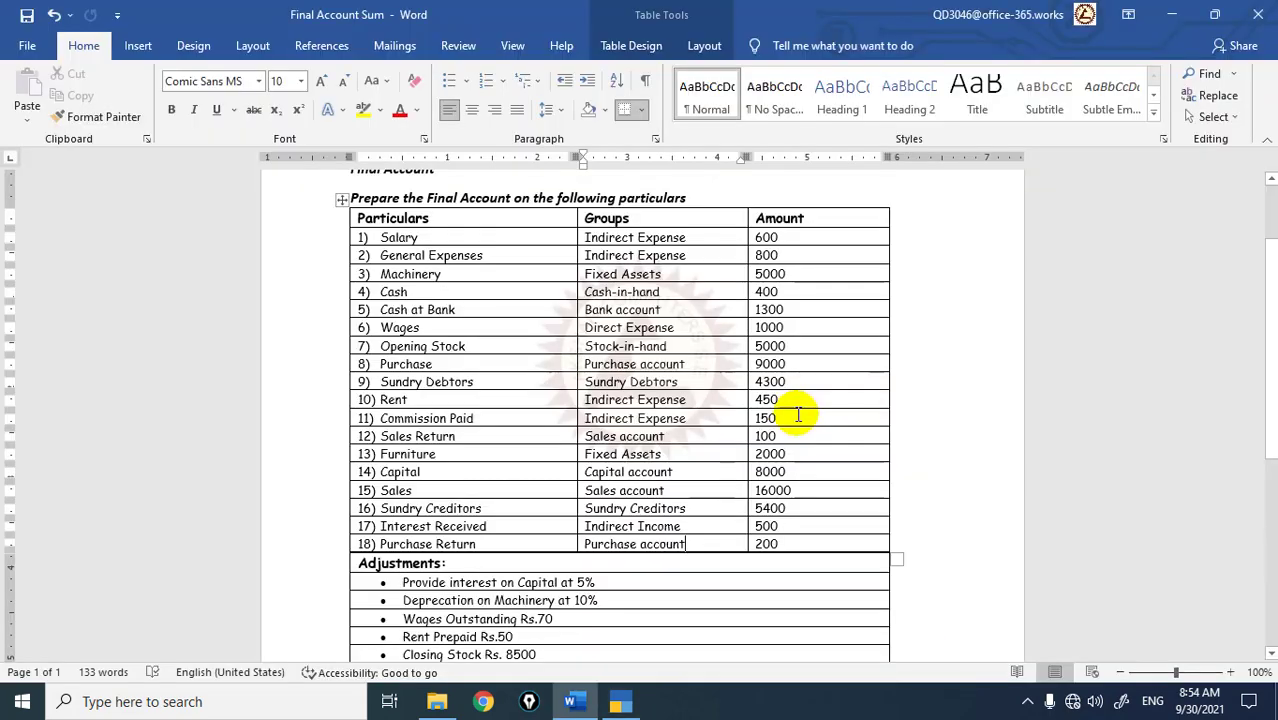
key("alt+Tab")
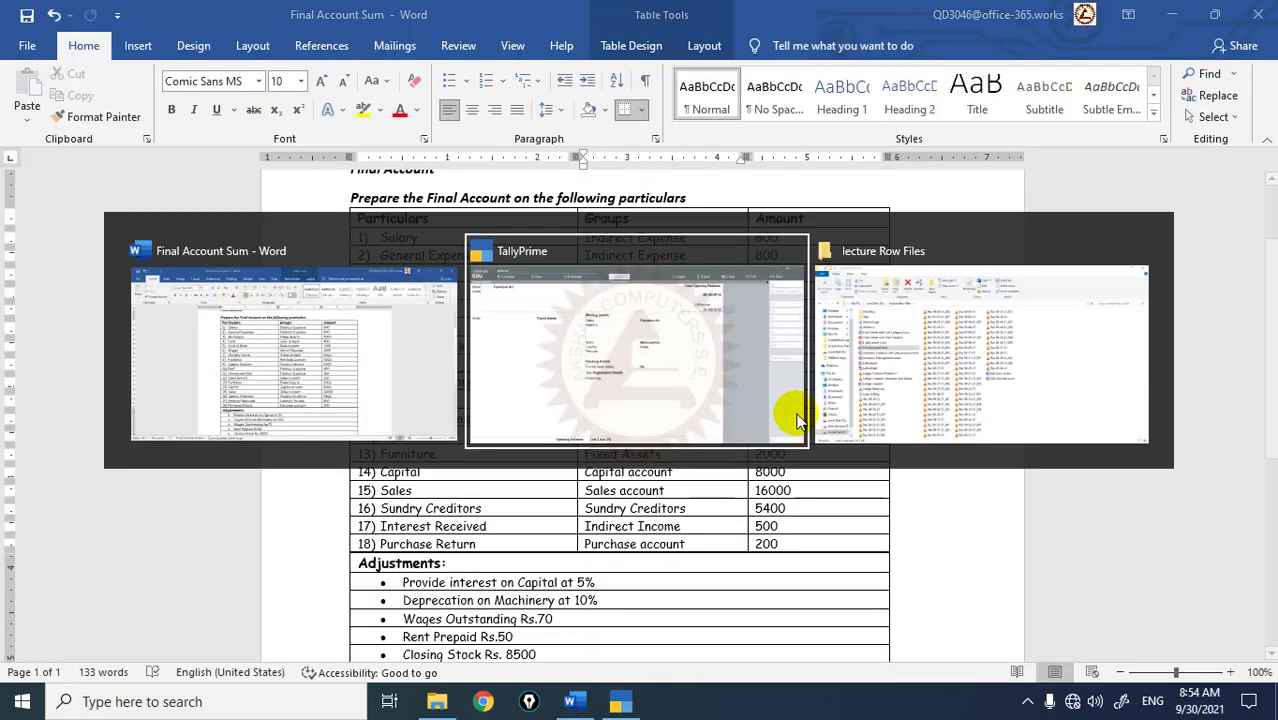
type("2000")
key("Return")
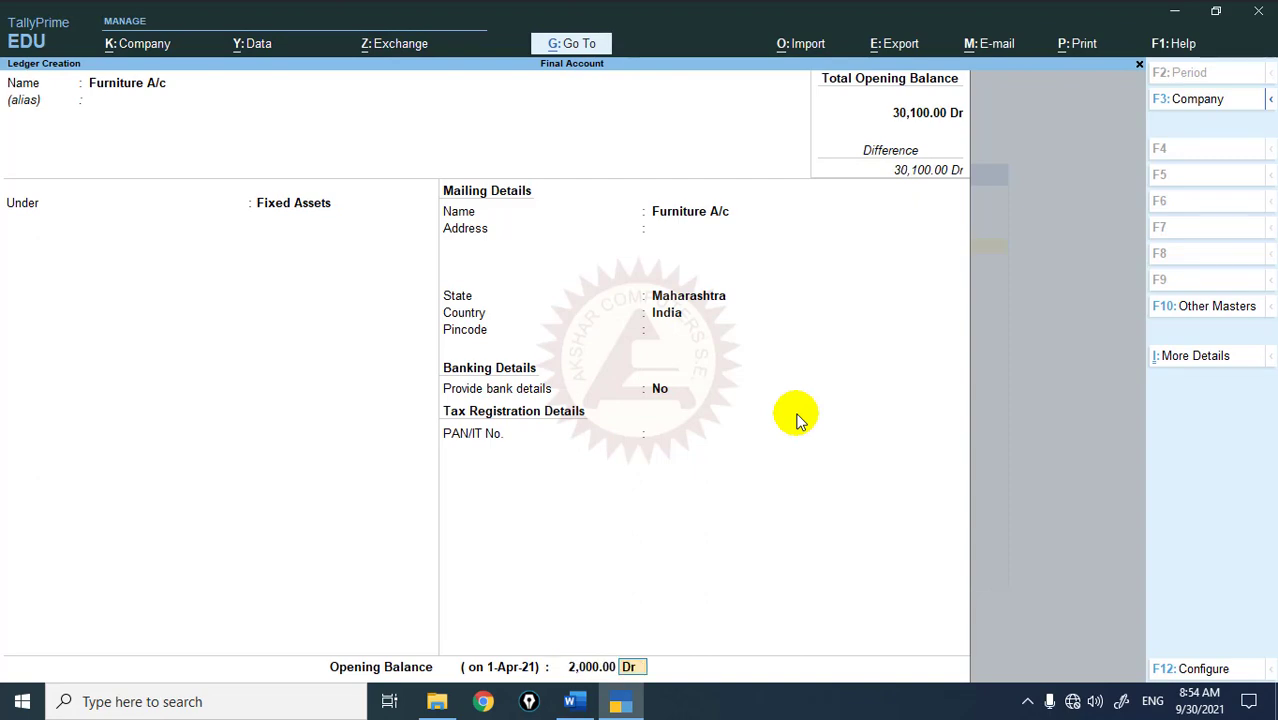
key("Return")
key("Return")
Check the next row in the Word table, name the ledger "Capital A/c" and place it under Capital Account.
key("alt+Tab")
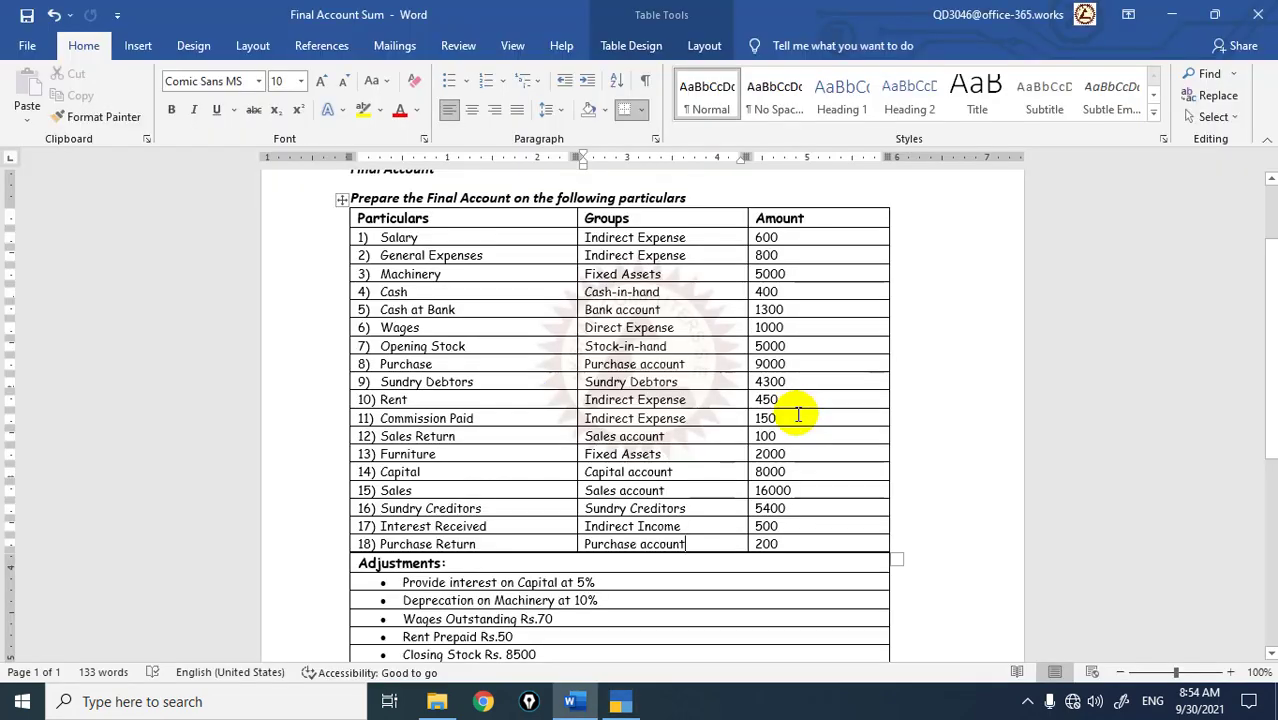
key("alt+Tab")
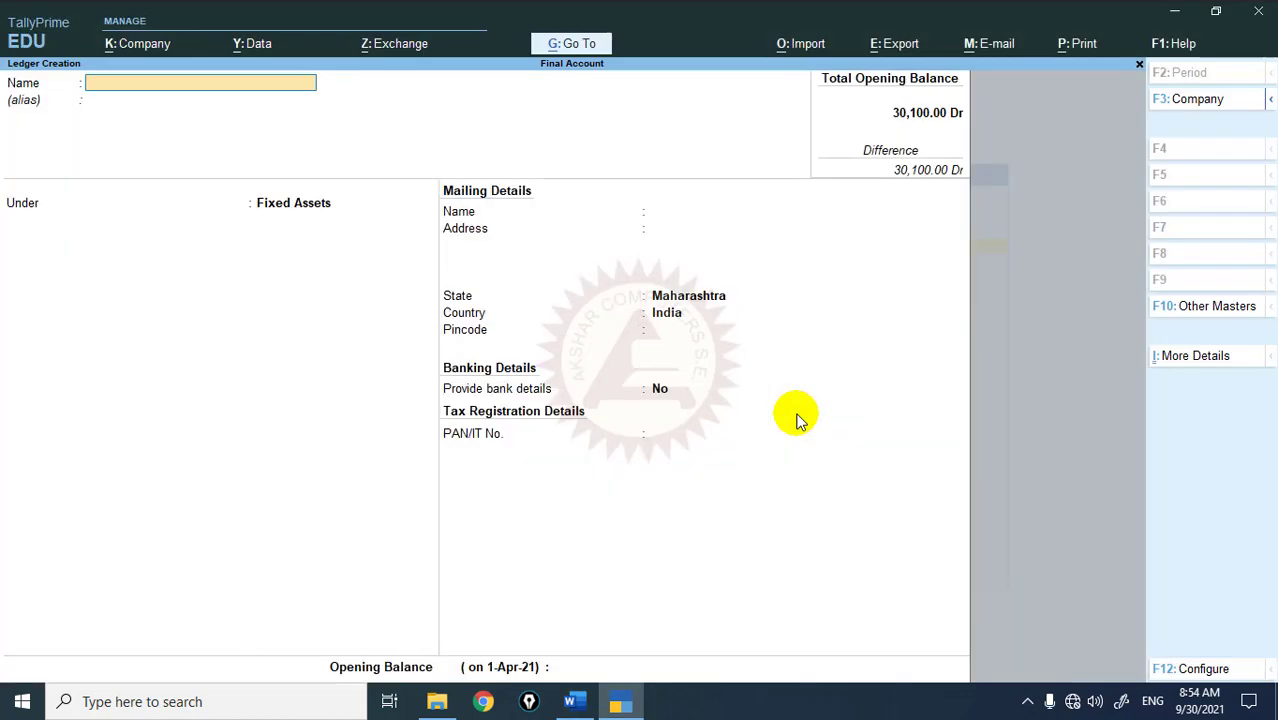
type("Capita")
type("l ac")
key("BackSpace")
type("/c")
key("Return")
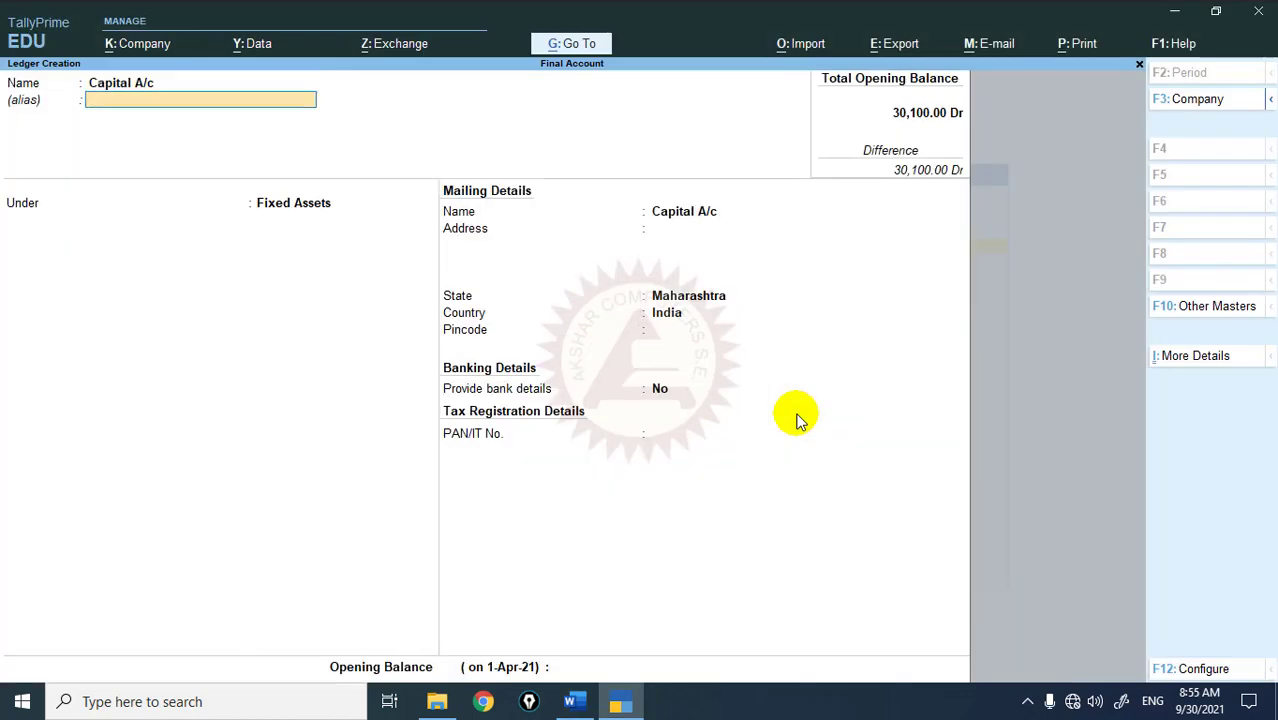
key("Return")
type("Capi")
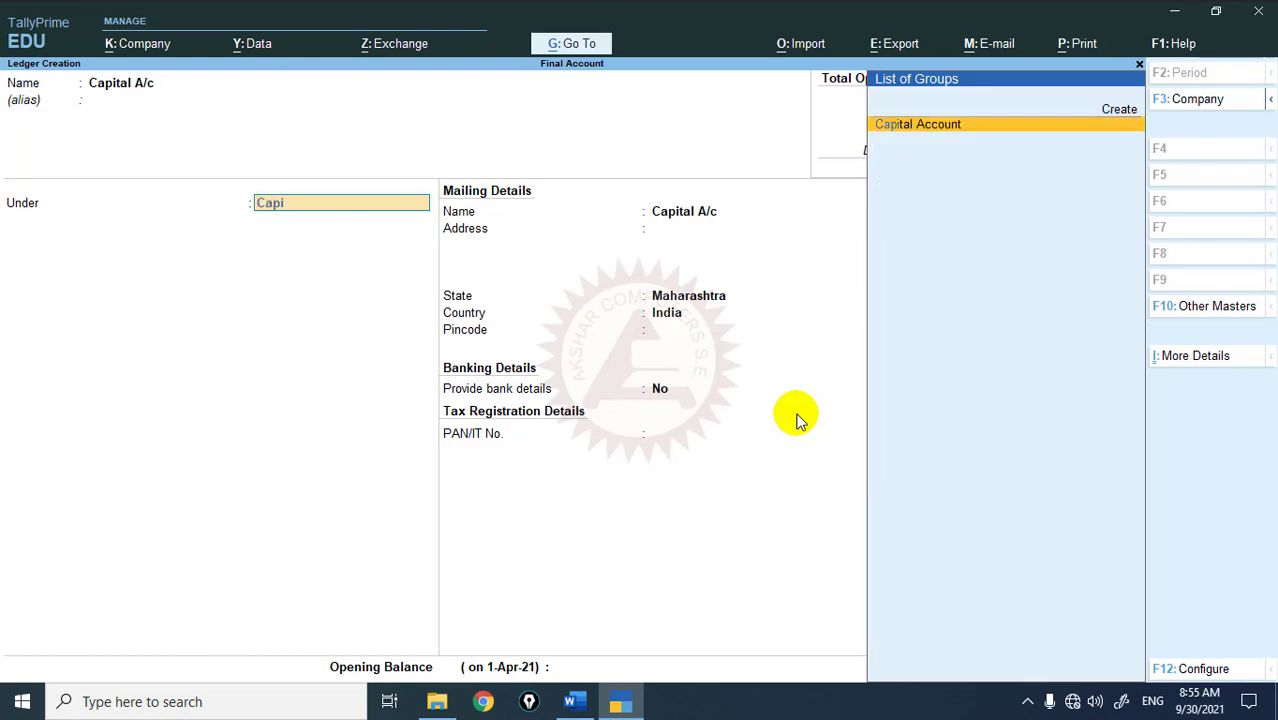
key("Return")
Set Capital A/c's opening balance to 8000 Cr, as listed in the Word table, and save the ledger.
key("Return")
key("Return")
key("Return")
key("Return")
key("Return")
key("Return")
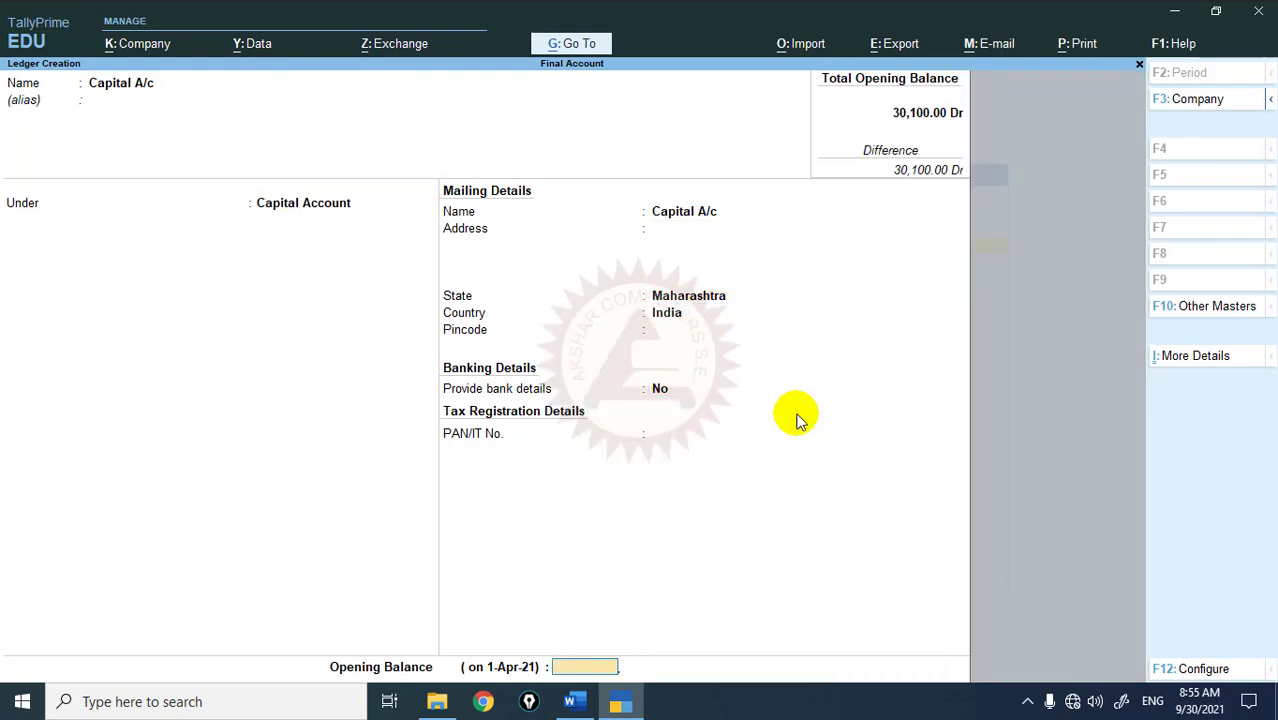
key("alt+Tab")
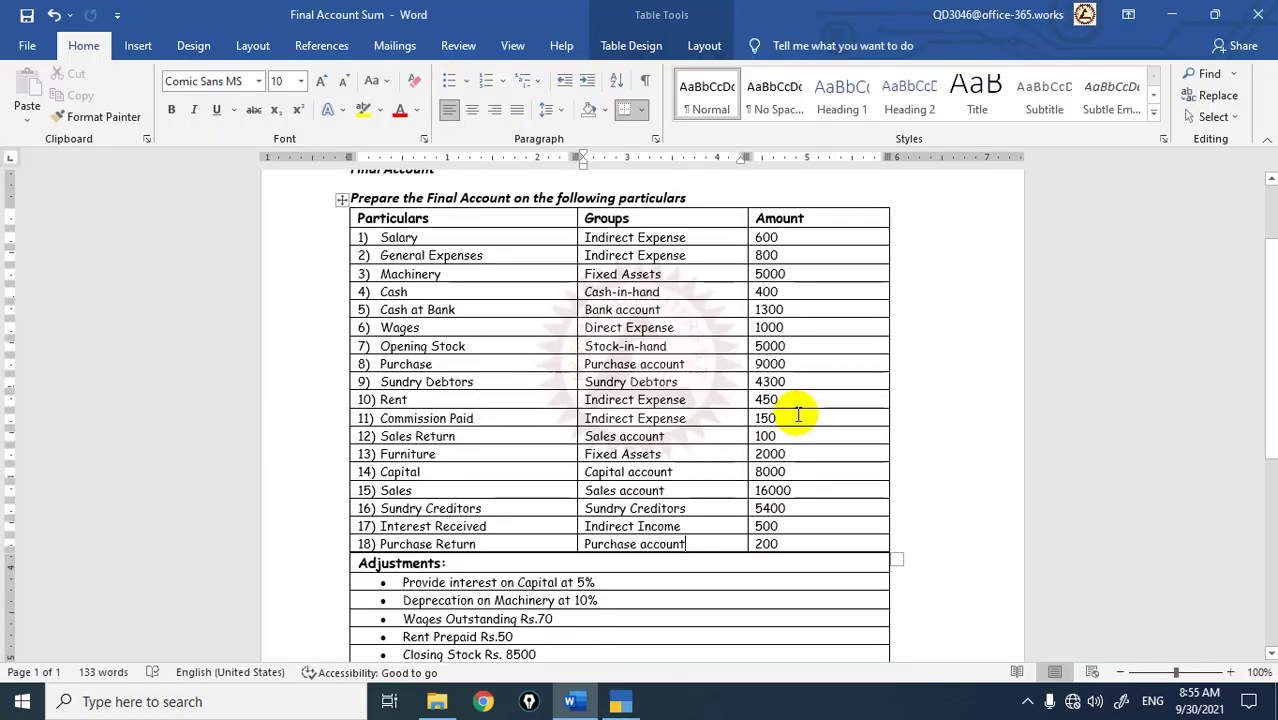
key("alt+Tab")
type("8000")
key("Return")
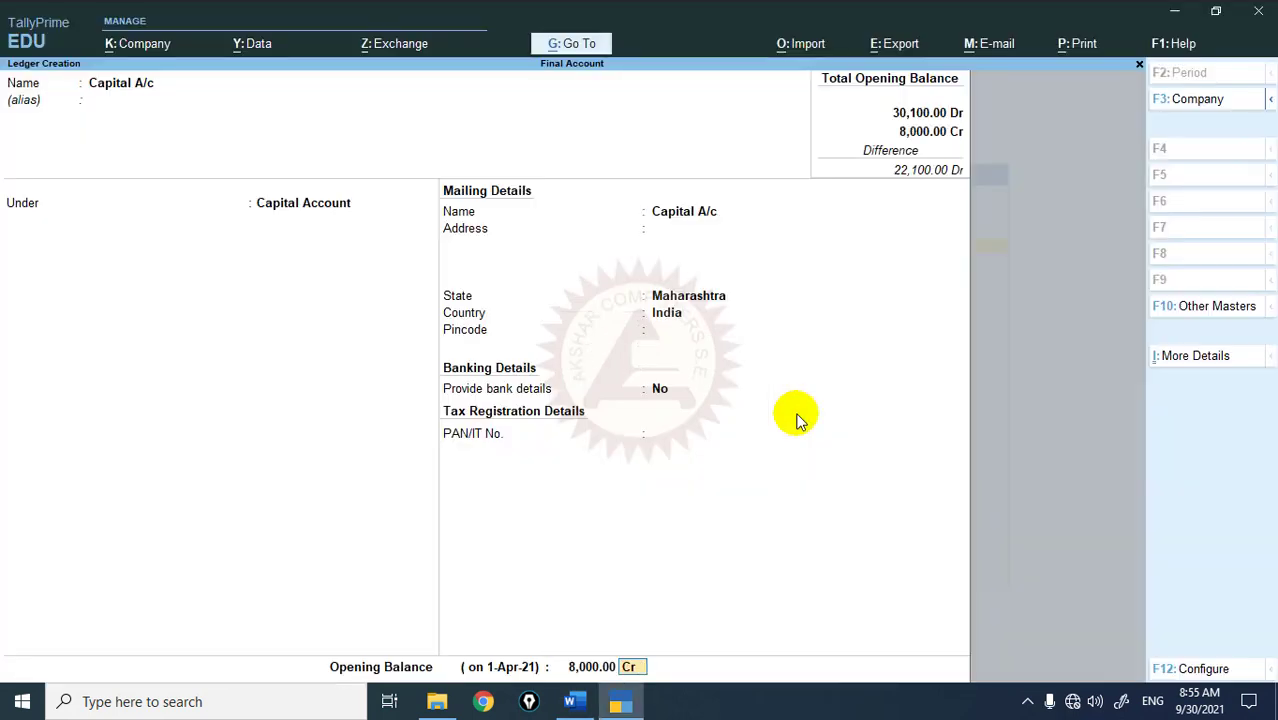
key("Return")
key("Return")
Name the ledger for the Word table's Sales row "Sales A/c" and place it under Sales Accounts.
key("alt+Tab")
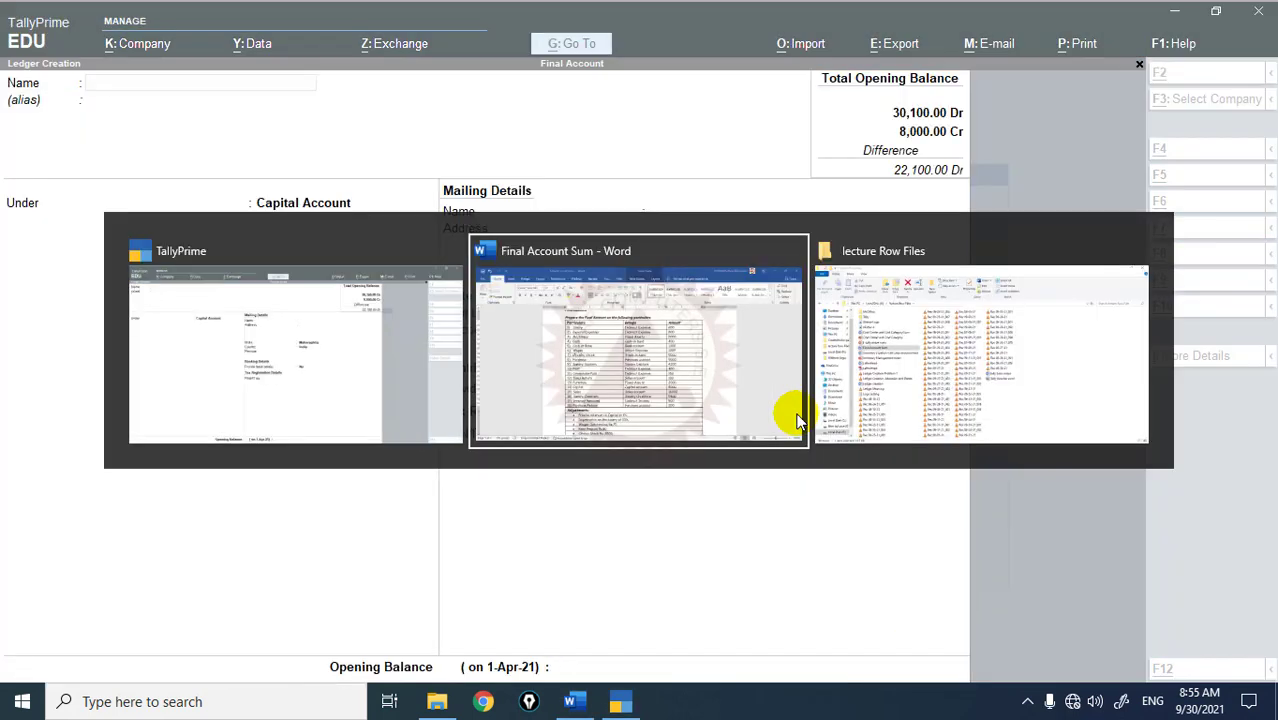
key("alt+Tab")
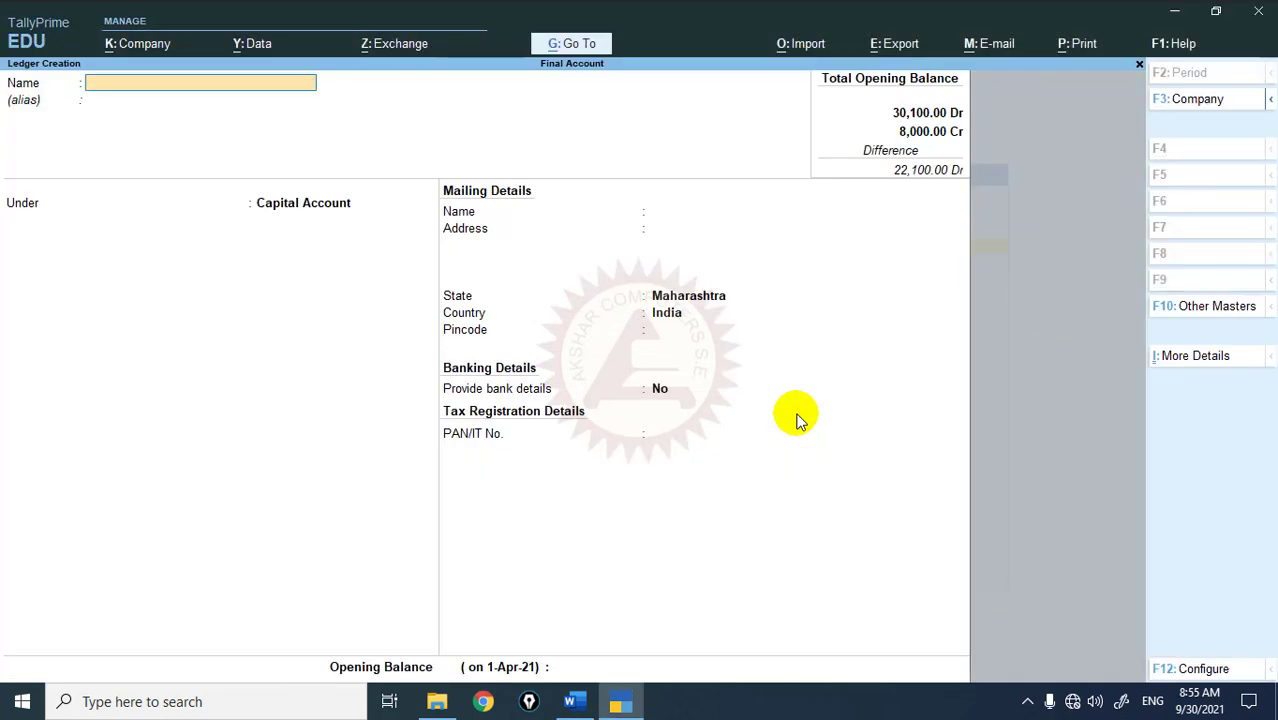
type("Sales a/c")
key("Return")
type("Sale")
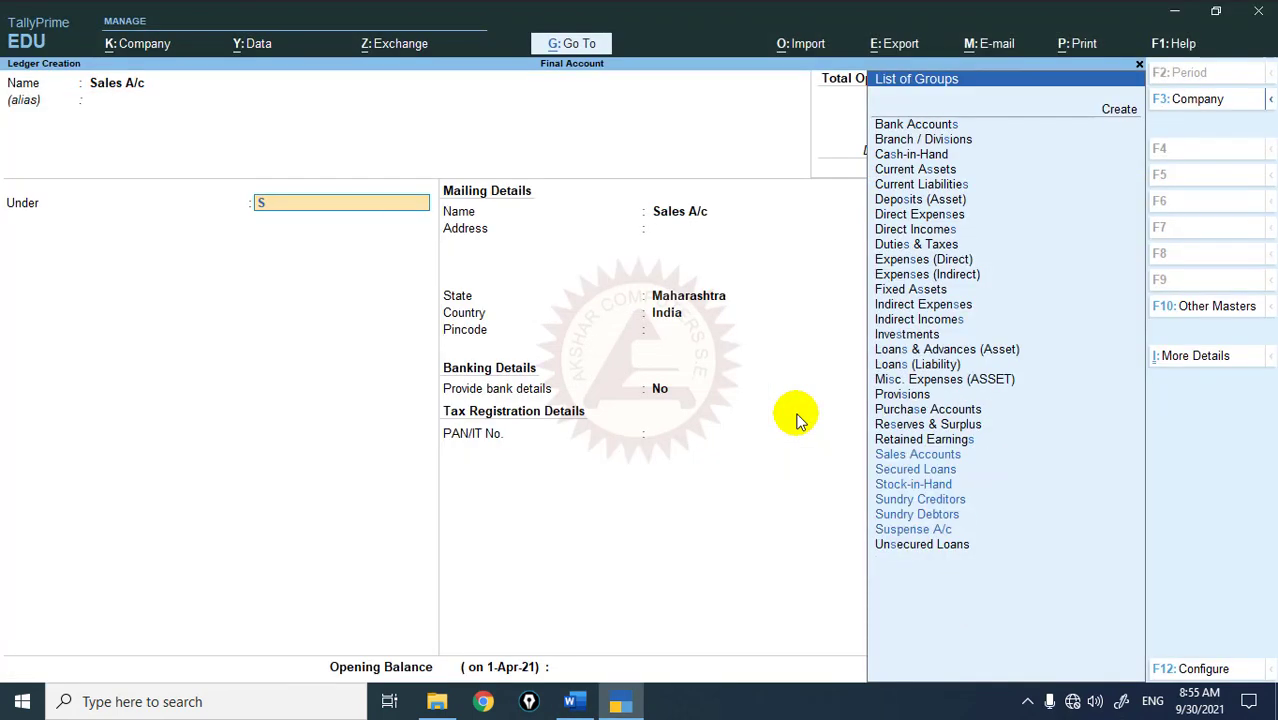
type("s")
key("Return")
Set Sales A/c's opening balance to 16000 Cr per the Word table and save the ledger.
key("Return")
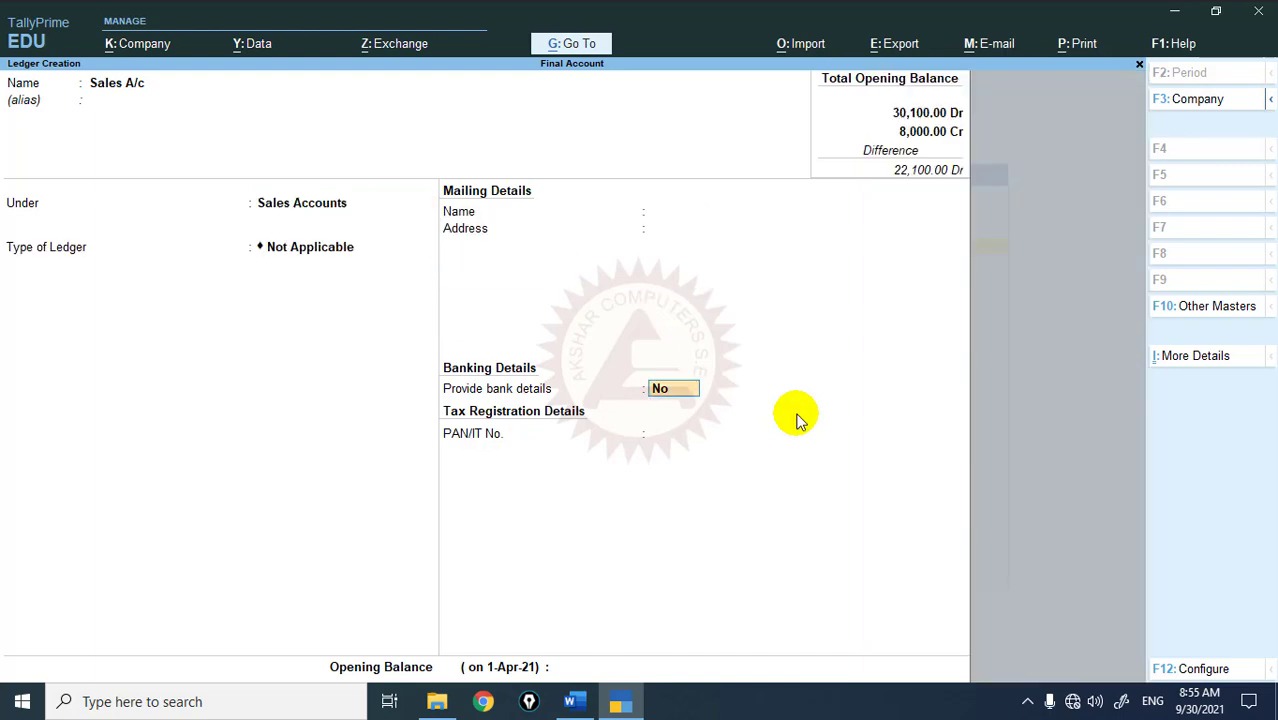
key("Return")
key("alt+Tab")
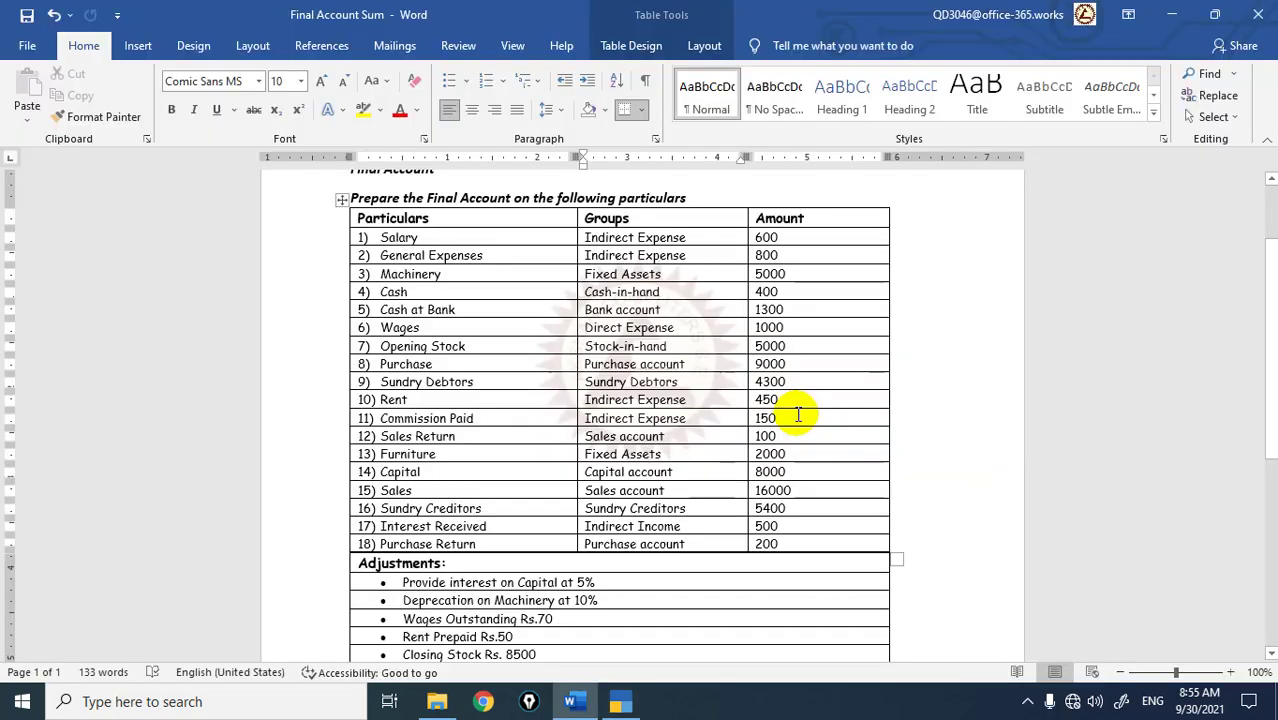
key("alt+Tab")
type("16000")
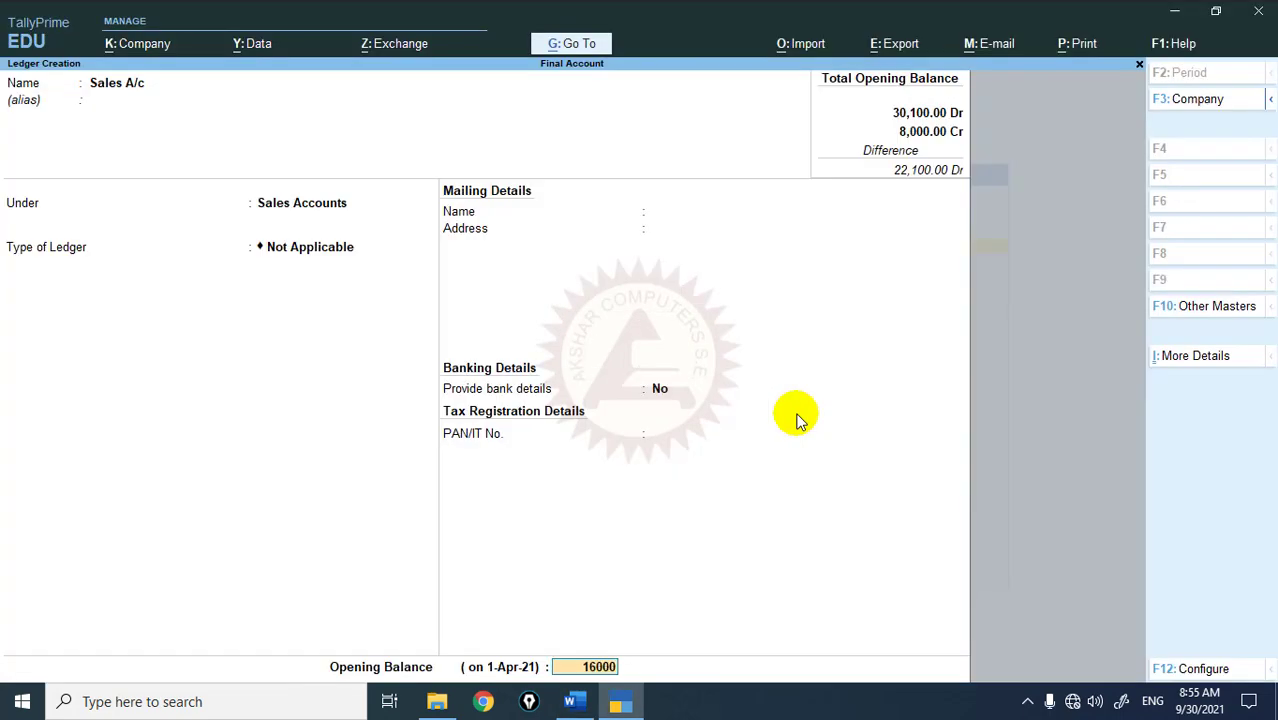
key("Return")
key("Return")
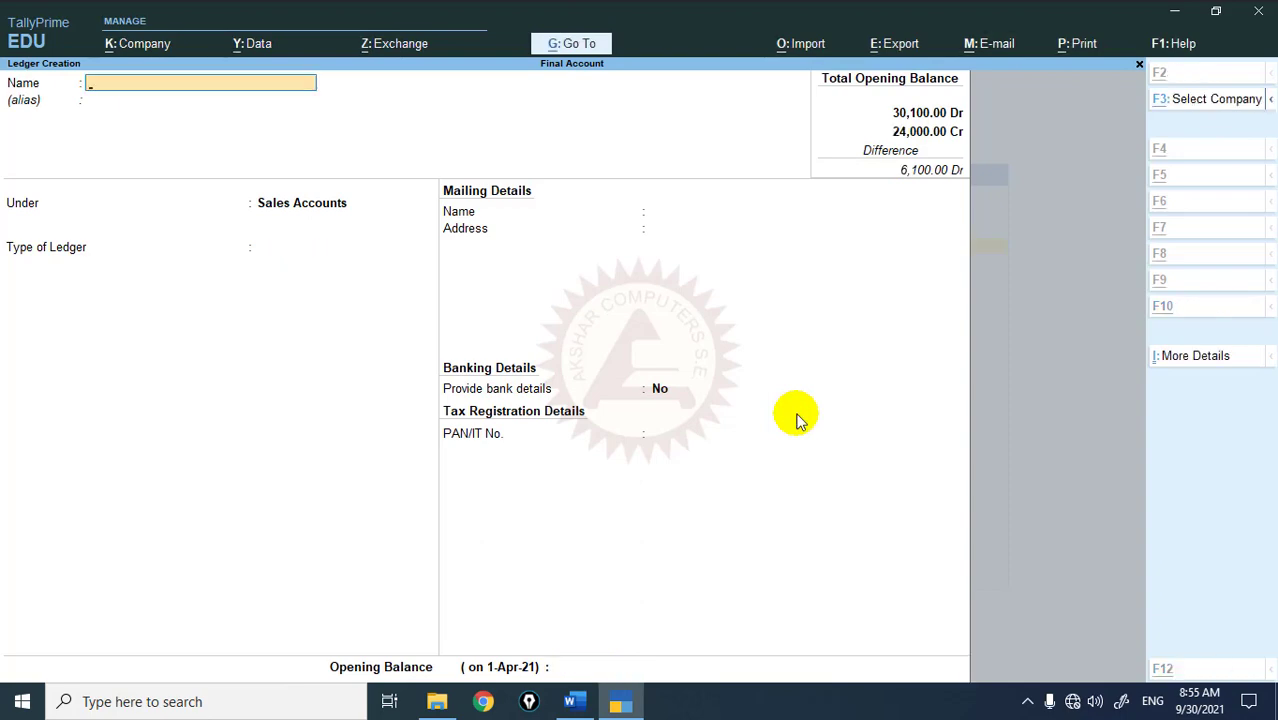
Name the next ledger "Sundry Creditors A/c" from the Word table and place it under Sundry Creditors.
key("alt+Tab")
key("alt+Tab")
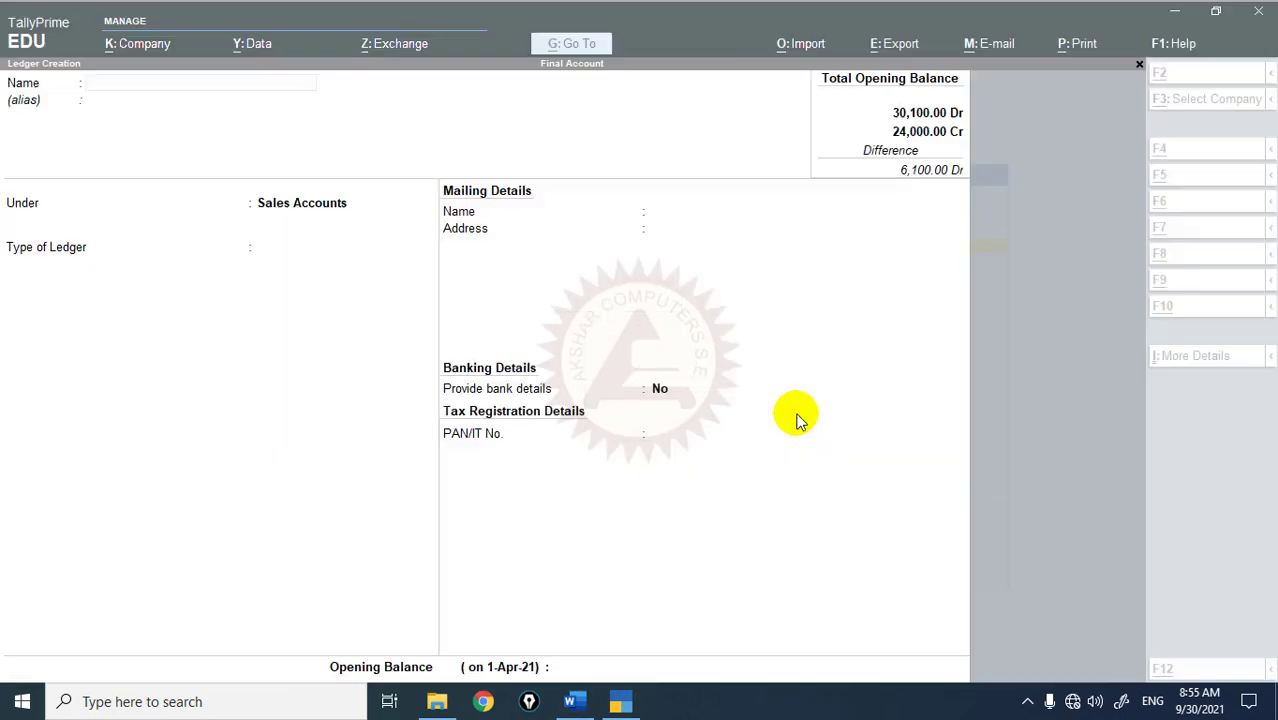
type("Sund")
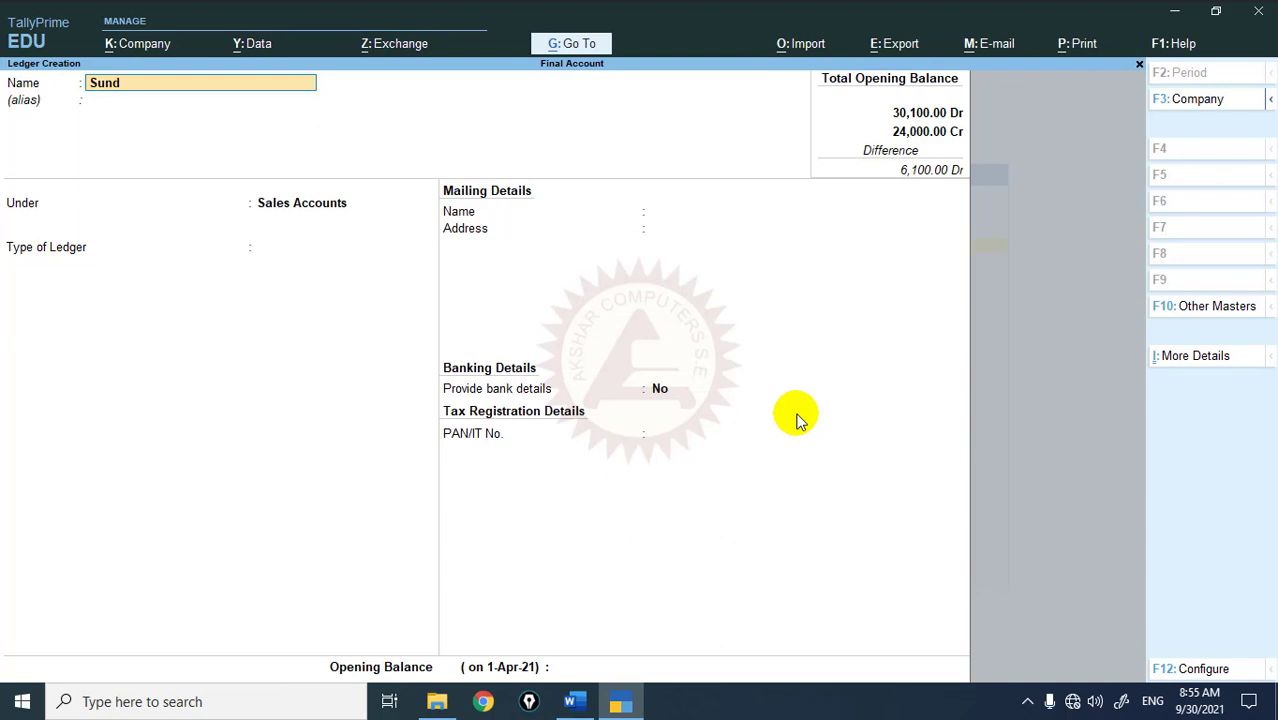
type("ry Creditors A/c")
key("Return")
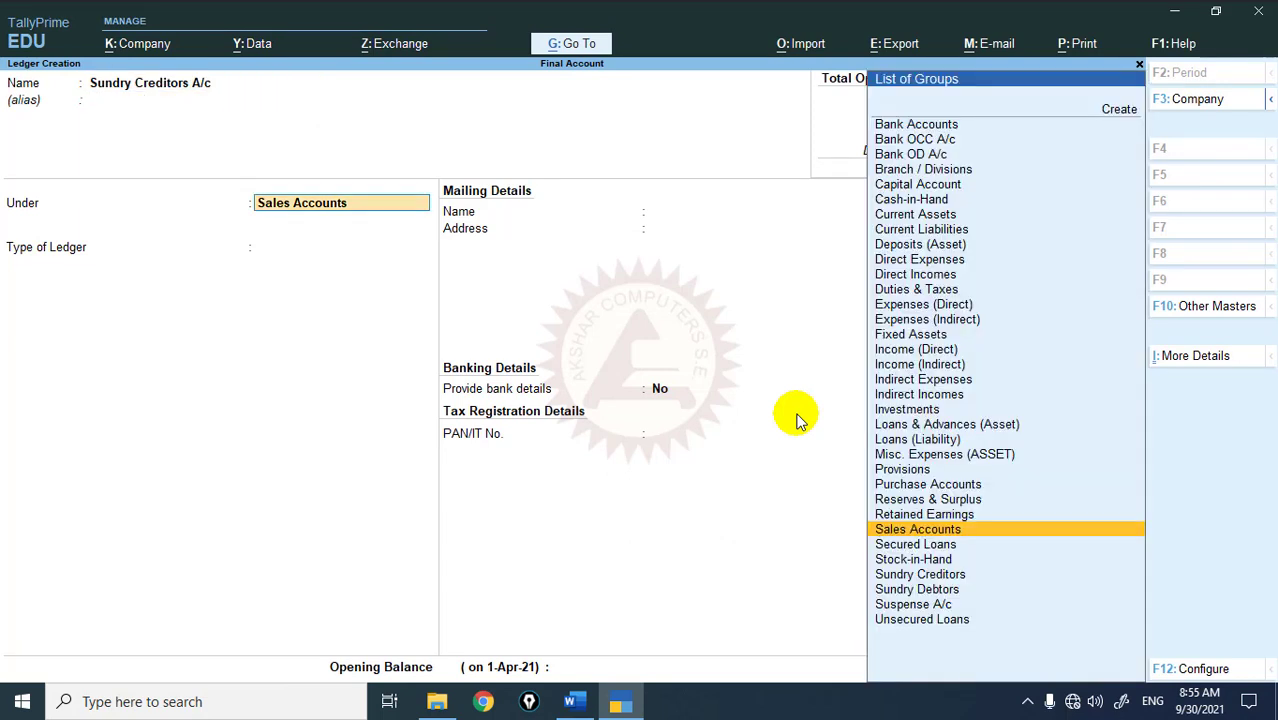
type("Credit")
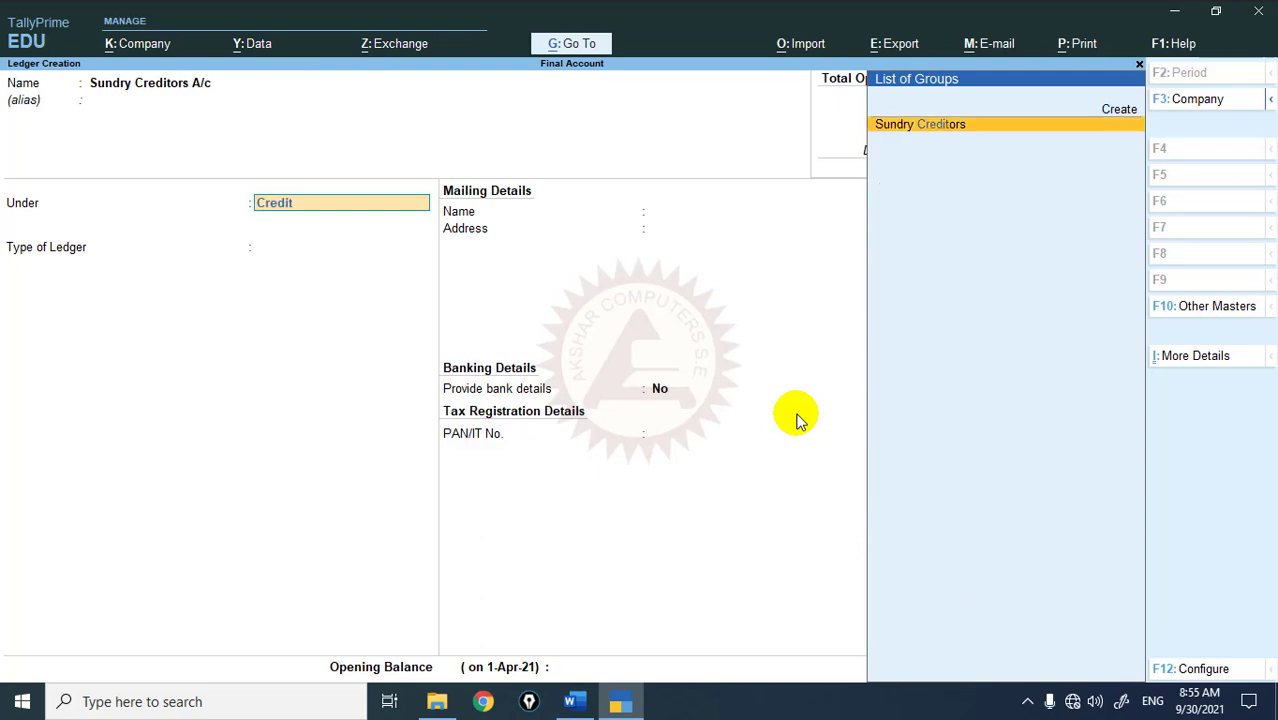
key("Return")
Set Sundry Creditors A/c's opening balance to 5400 Cr, as listed in the Word table, and save the ledger.
key("Return")
key("Return")
key("Return")
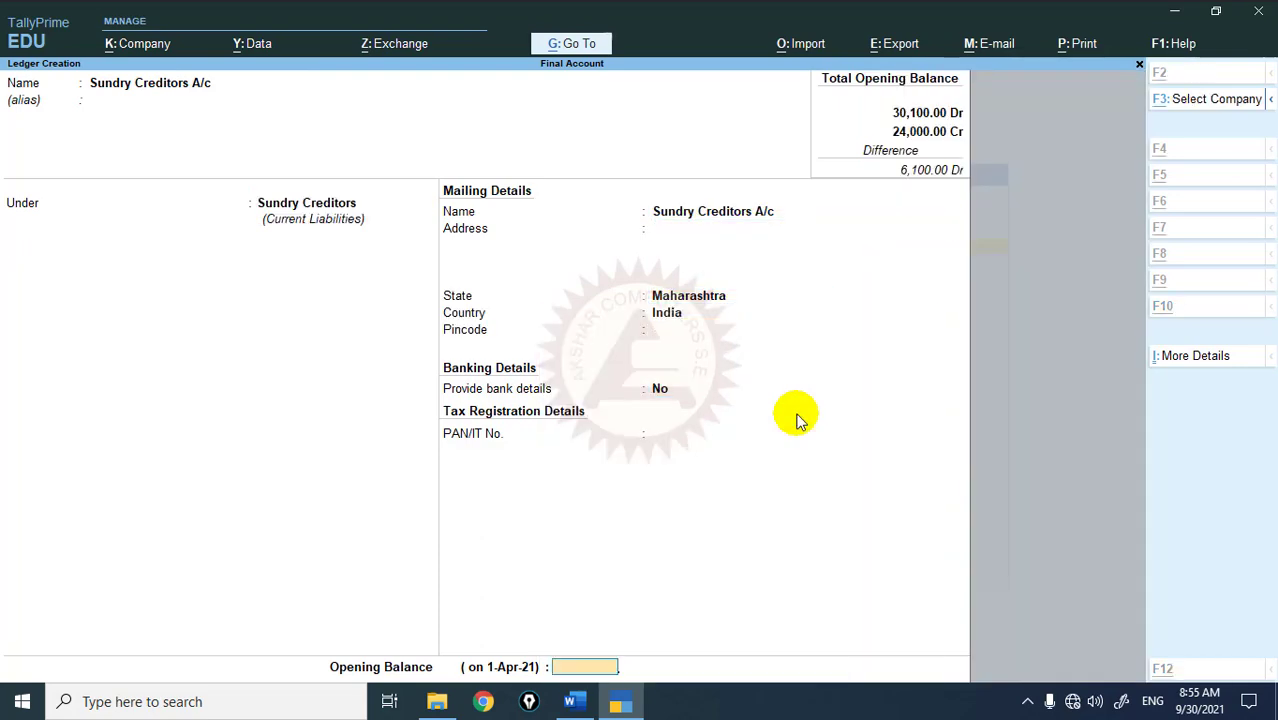
key("alt+Tab")
key("alt+Tab")
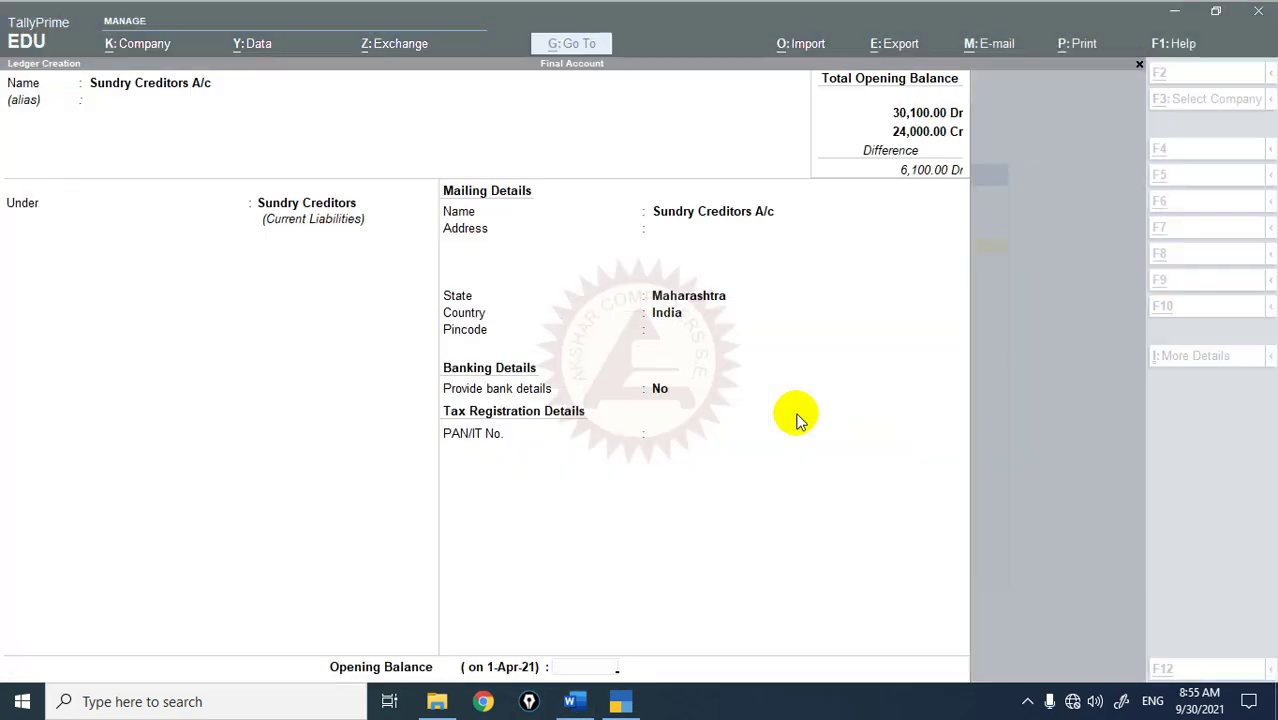
type("5400")
key("Return")
key("Return")
key("Return")
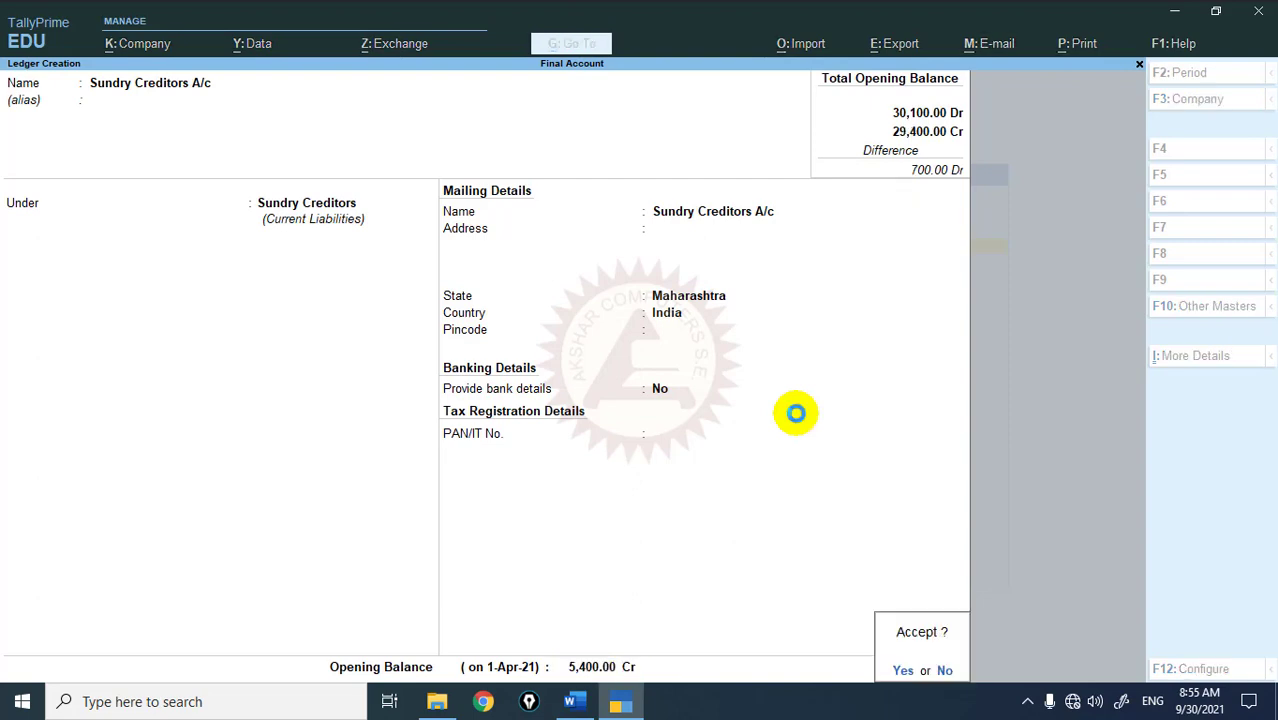
Check the next row in the Word table, name the ledger "Interest Received A/c" and place it under Indirect Incomes.
key("alt+Tab")
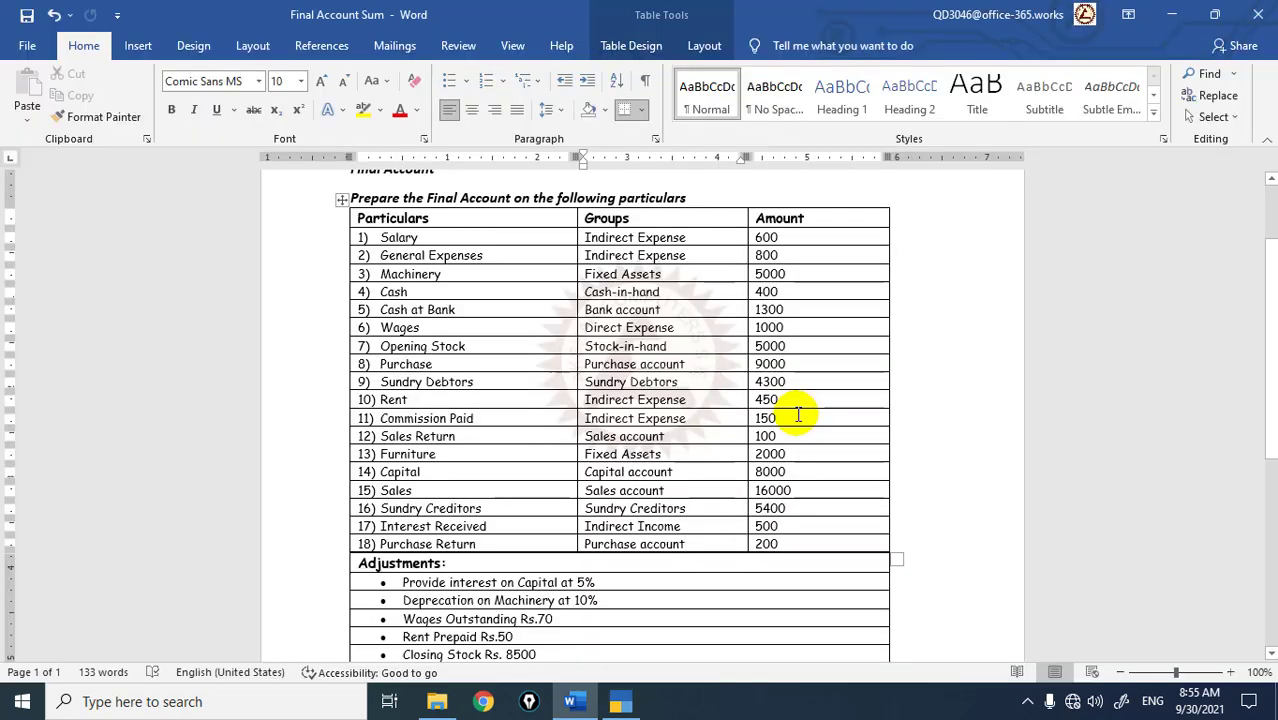
key("alt+Tab")
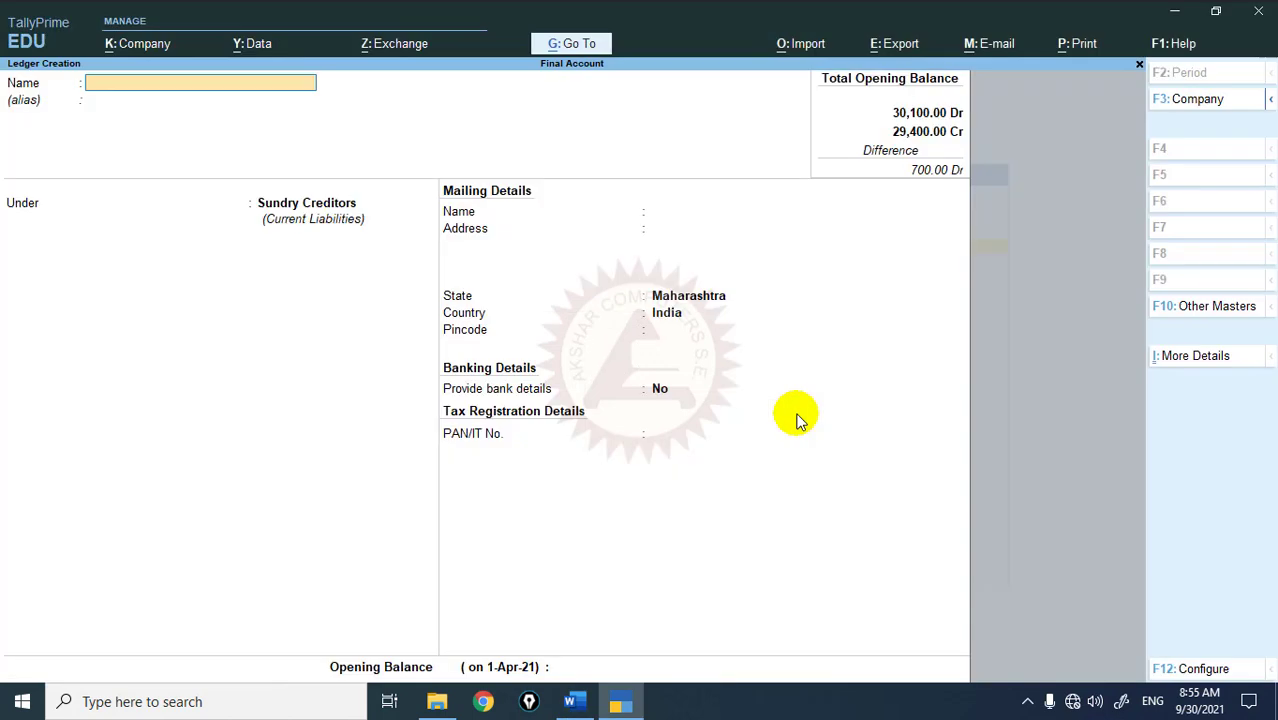
type("Interest Received A/c")
key("Return")
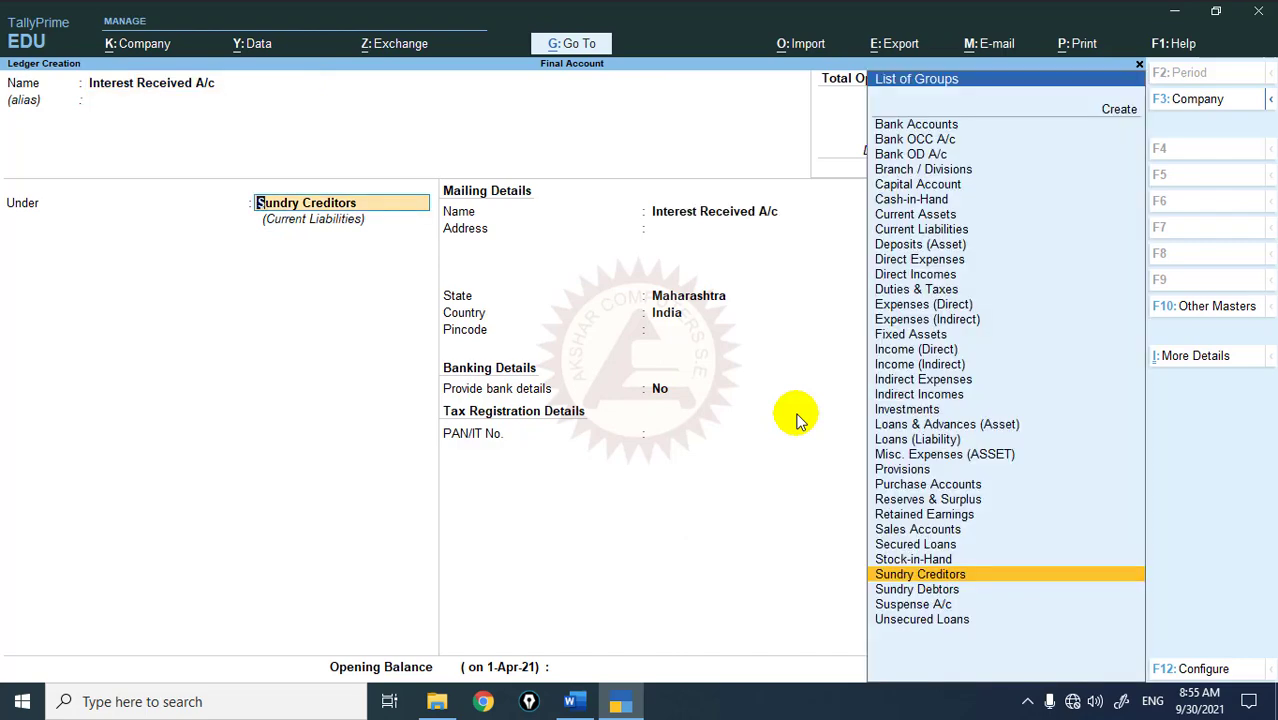
type("Indirect in")
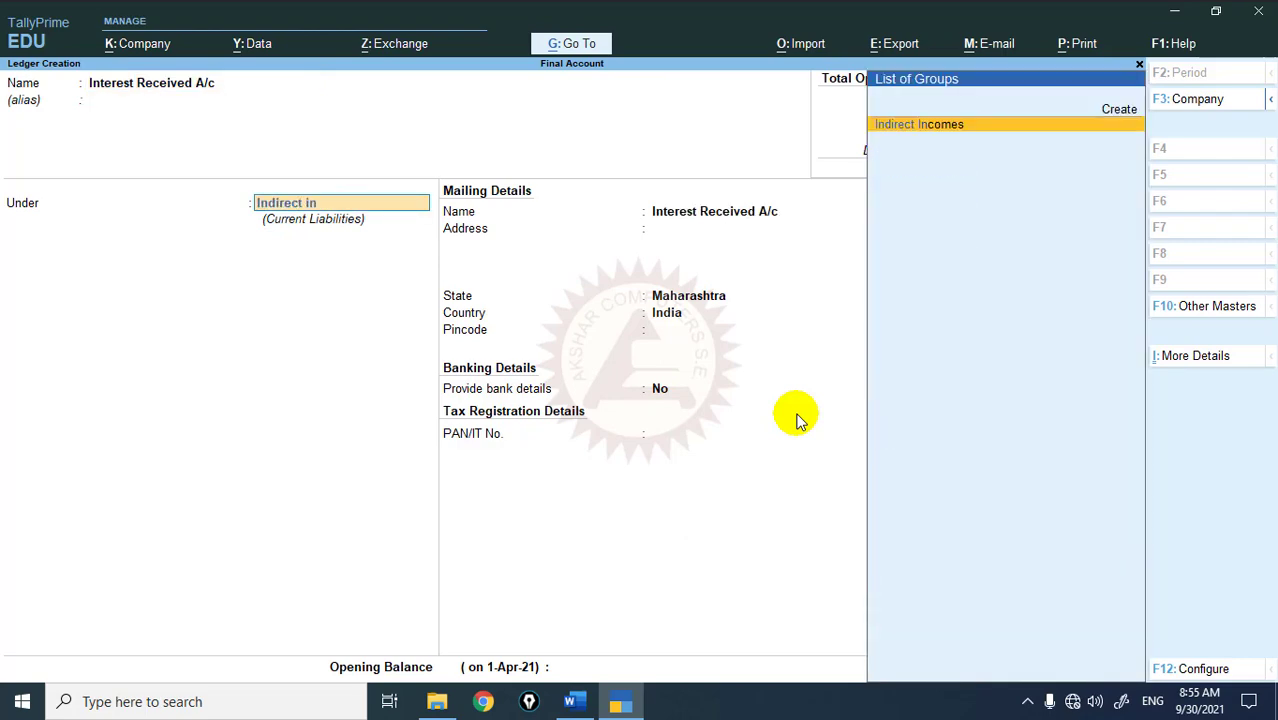
key("Return")
Set Interest Received A/c's opening balance to 500 Cr per the Word table and save the ledger.
key("Return")
key("alt+Tab")
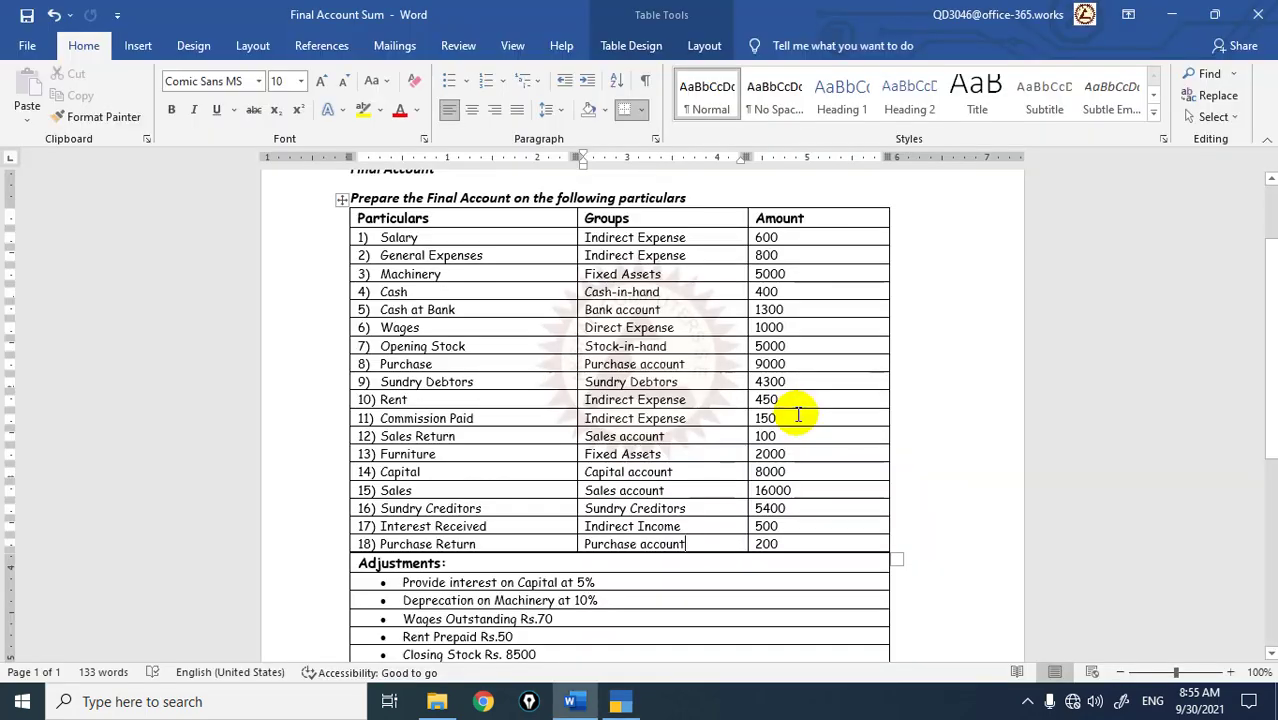
key("alt+Tab")
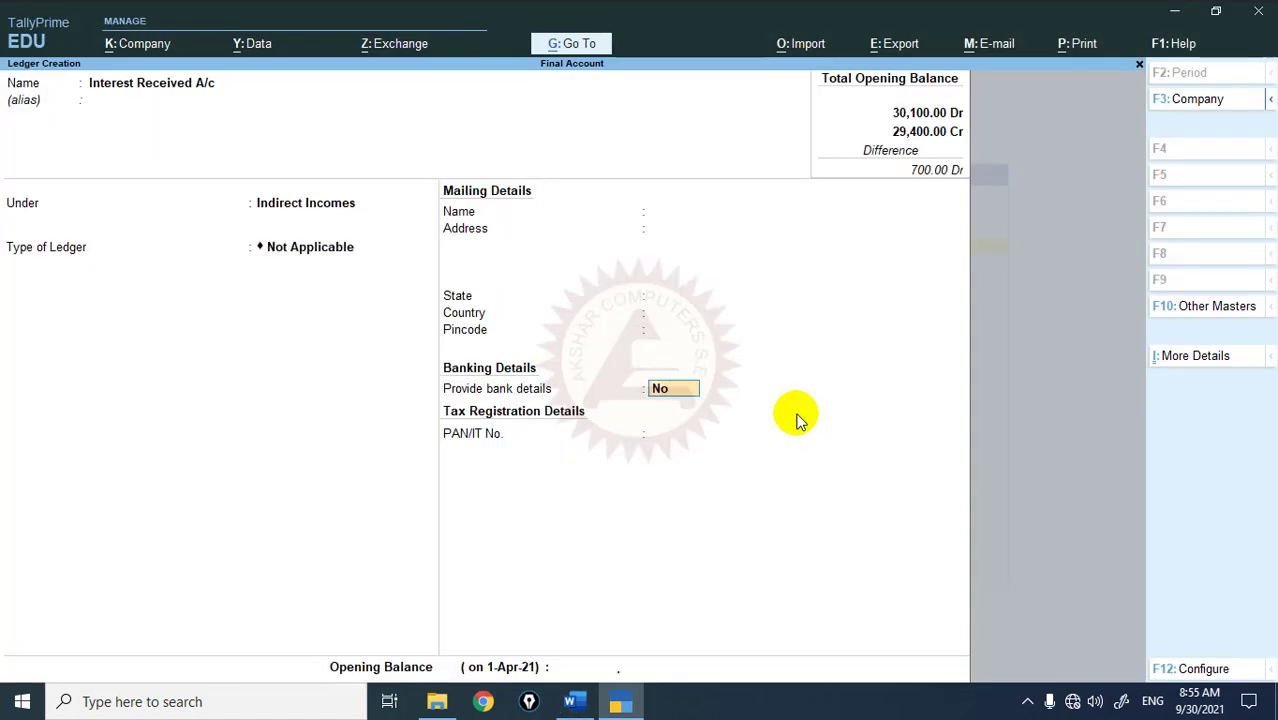
key("Return")
type("500")
key("Return")
key("Return")
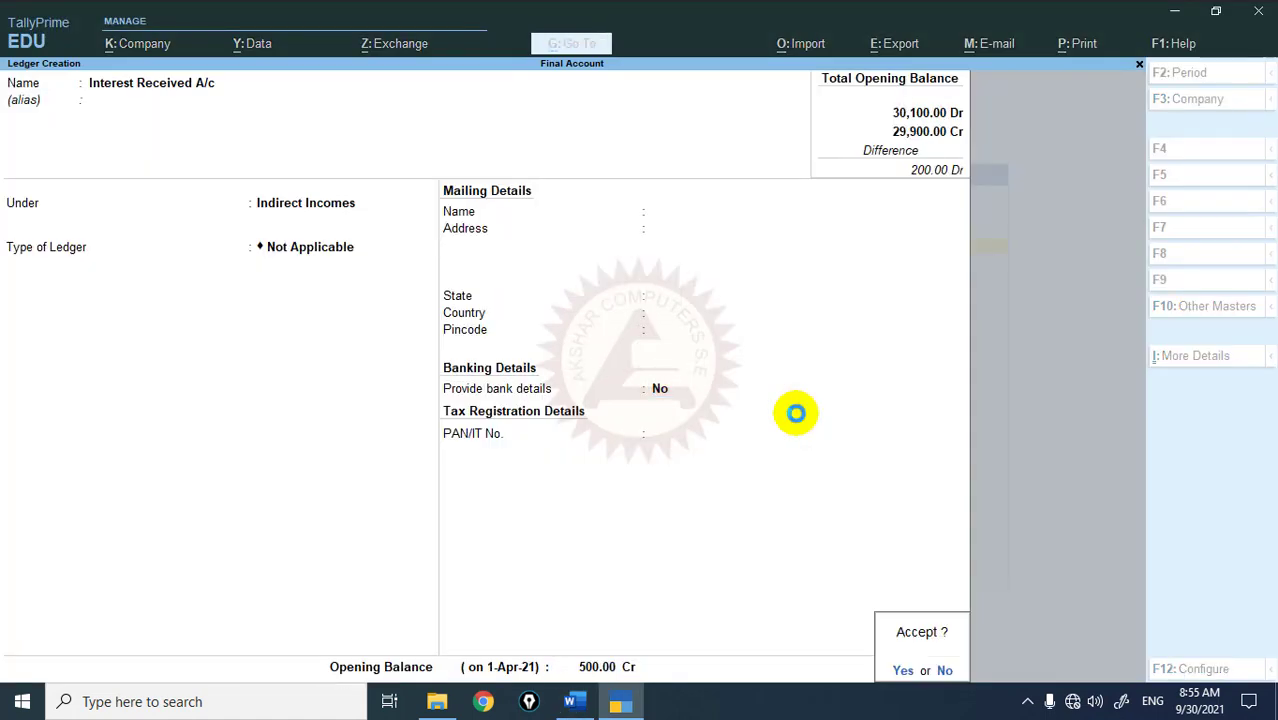
key("Return")
Name the next ledger "Purchase Return A/c" and place it under Purchase Accounts with the ledger type Not Applicable.
type("Purc")
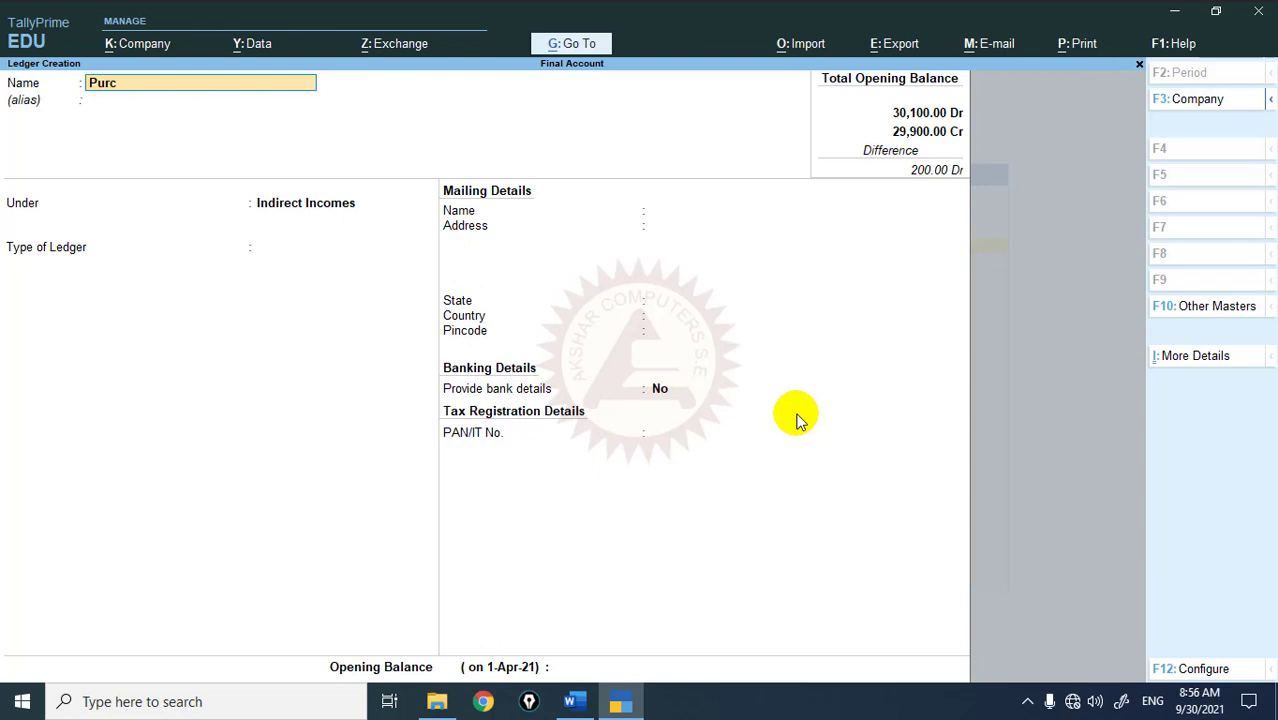
type("hase Return a/c")
key("Return")
key("Return")
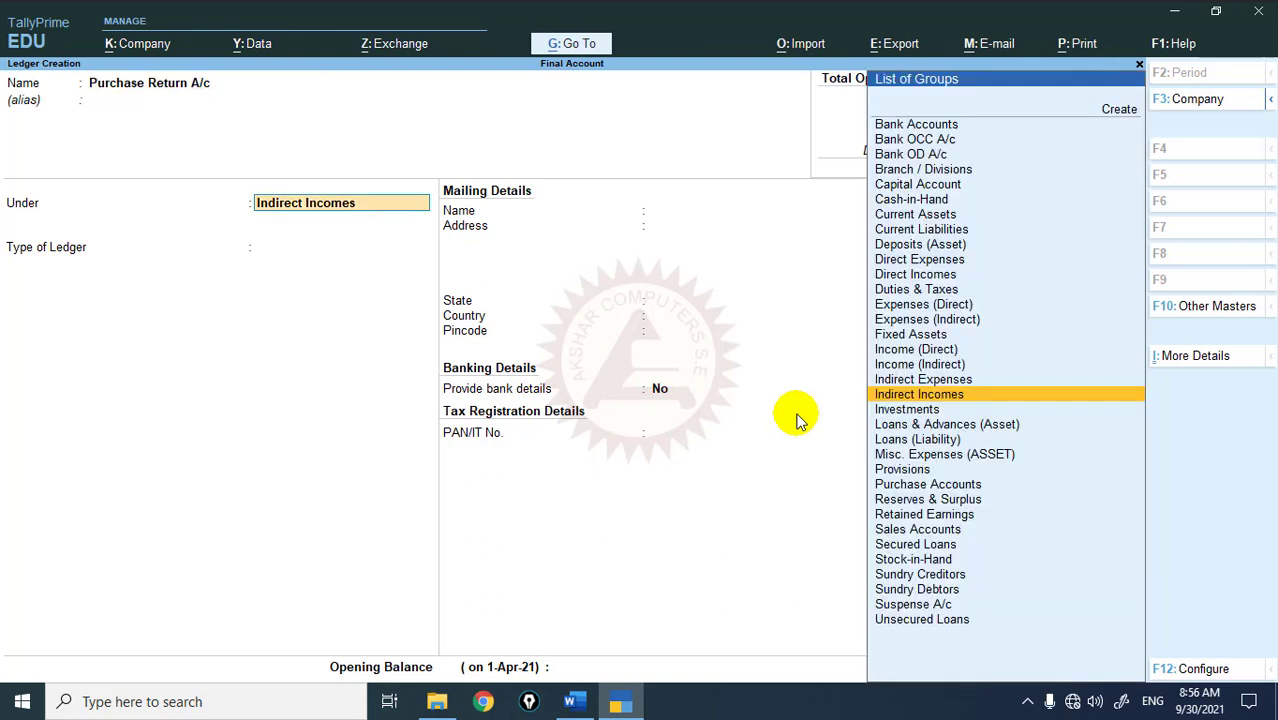
type("Pur")
key("Return")
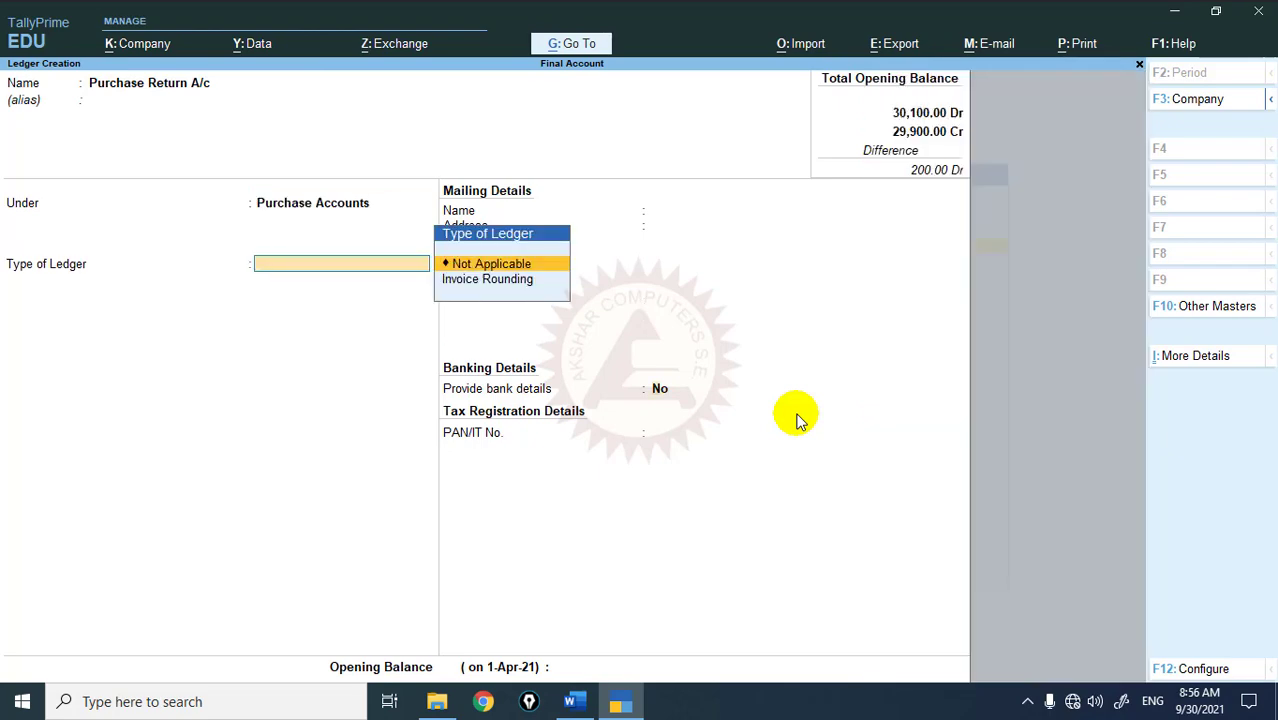
key("Return")
Set Purchase Return A/c's opening balance to 200 Cr per the Word table, save the ledger and leave ledger creation.
key("alt+Tab")
key("alt+Tab")
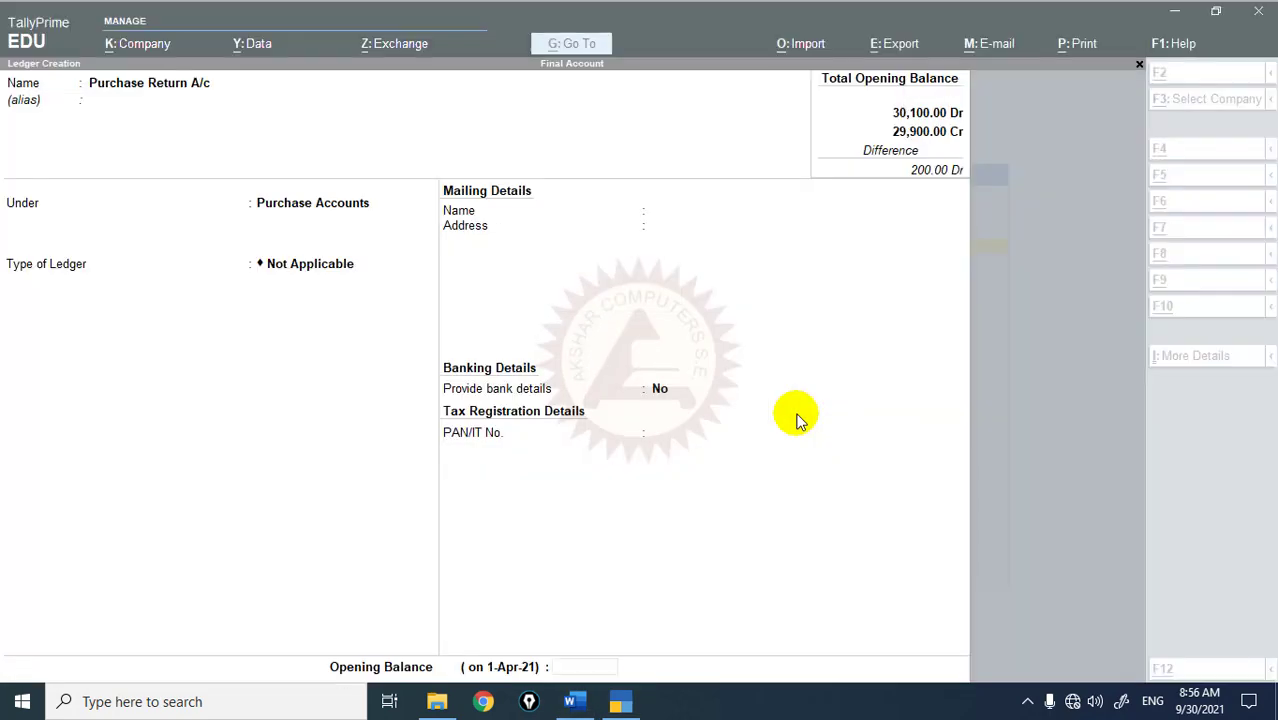
type("200")
key("Return")
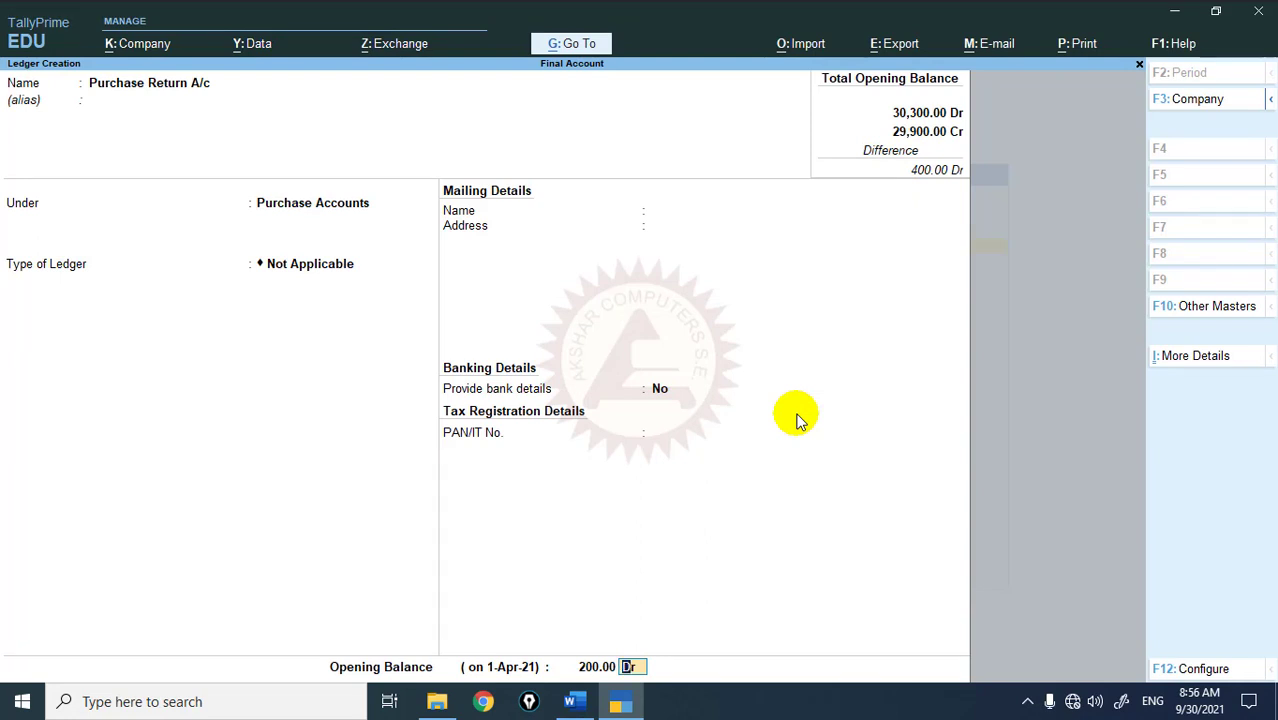
type("c")
key("Return")
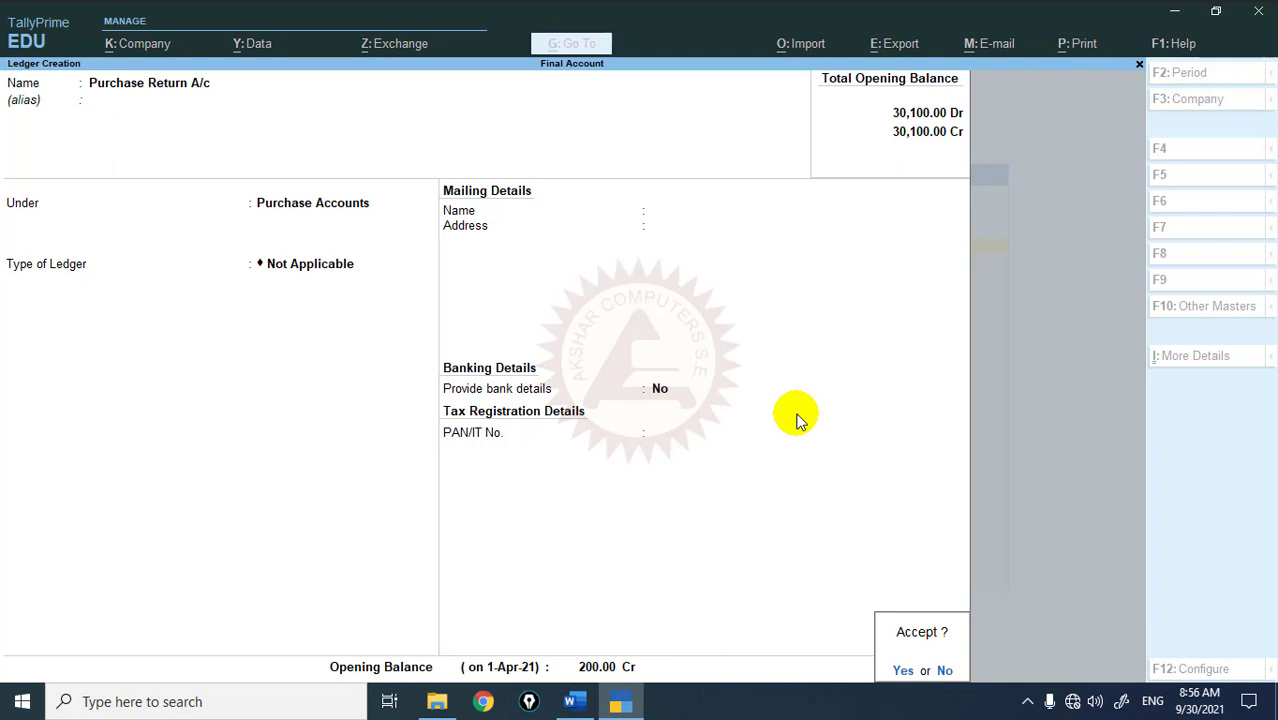
key("Return")
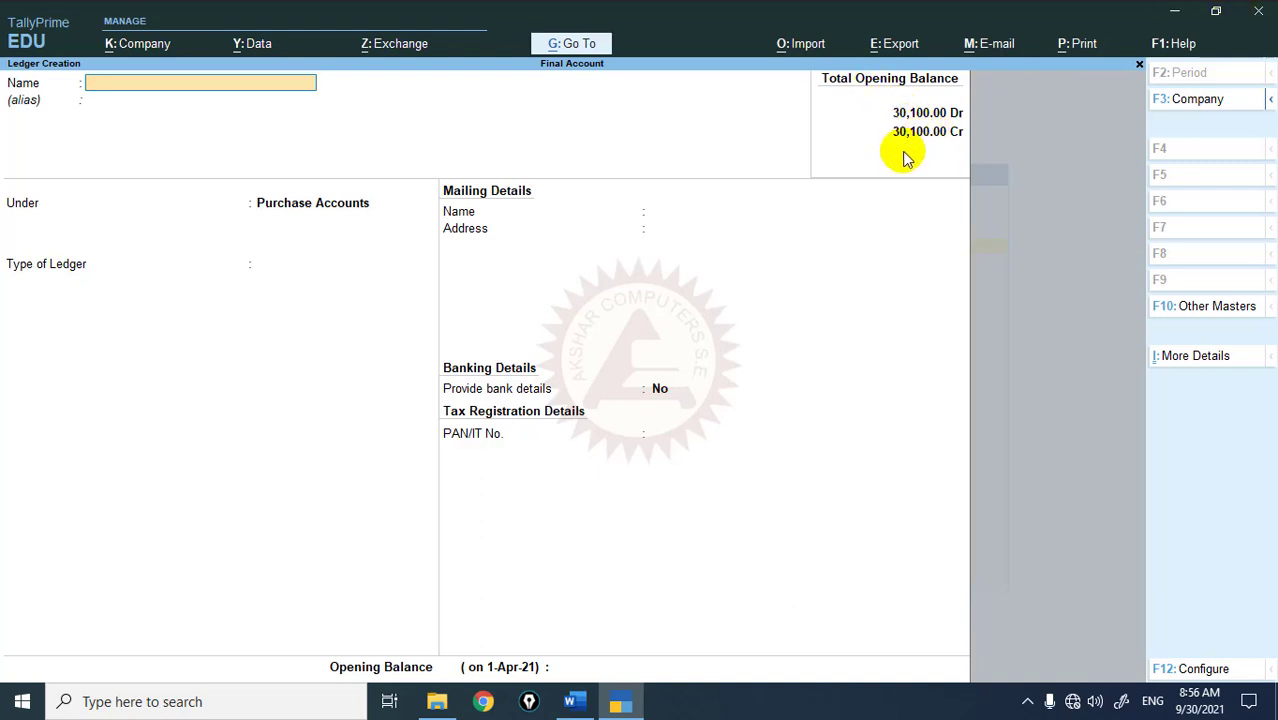
key("Escape")
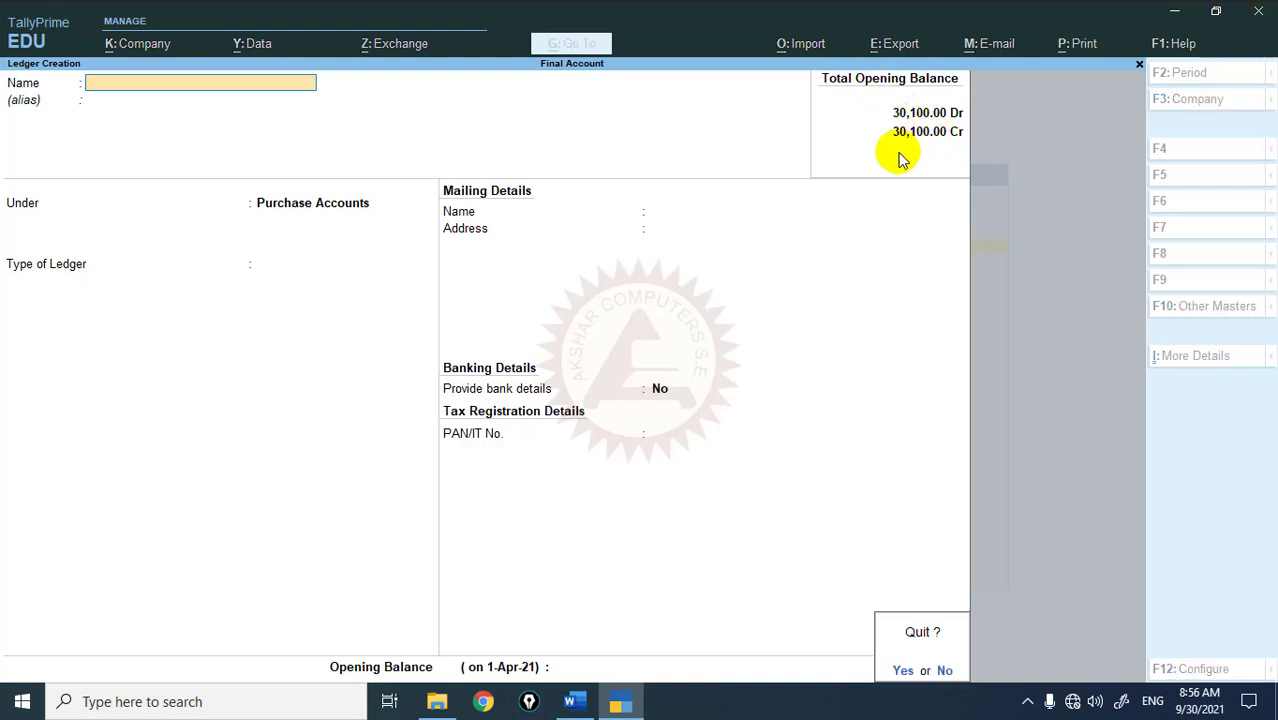
key("Return")
key("Escape")
Display the Trial Balance of the Final Account company in detailed form, with the accounts listed under each group.
key("d")
key("t")
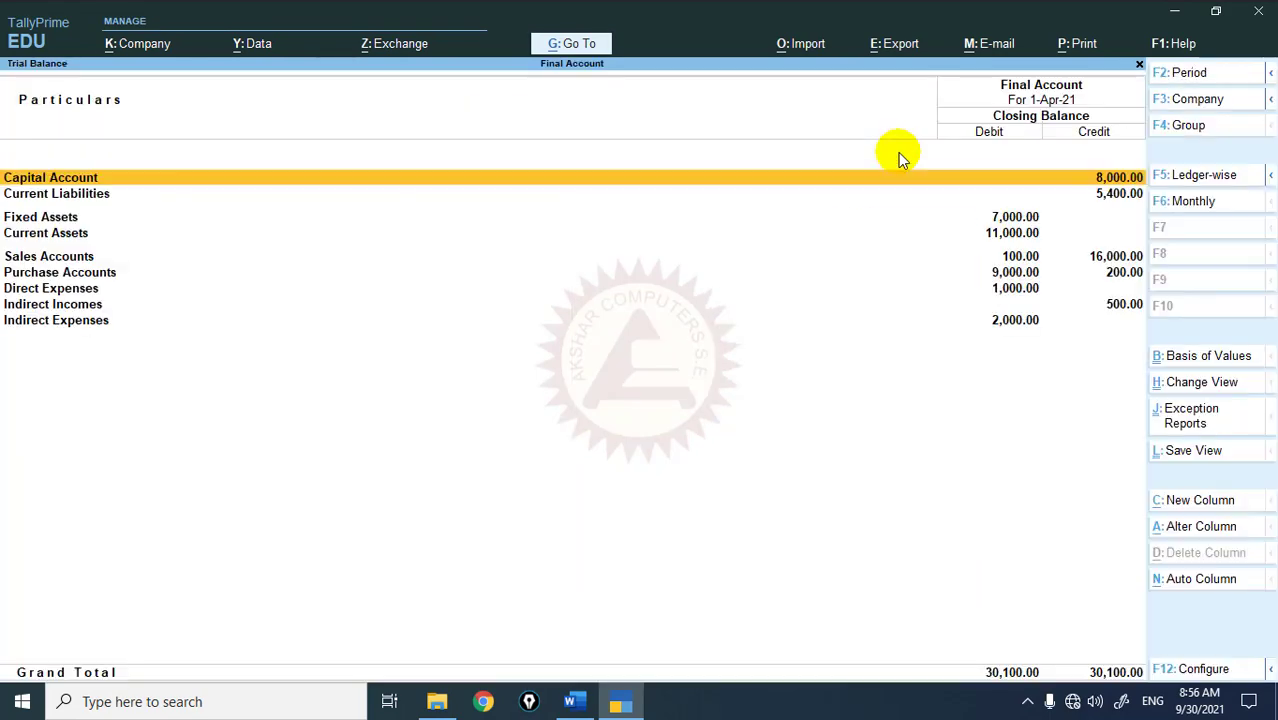
key("alt+F5")
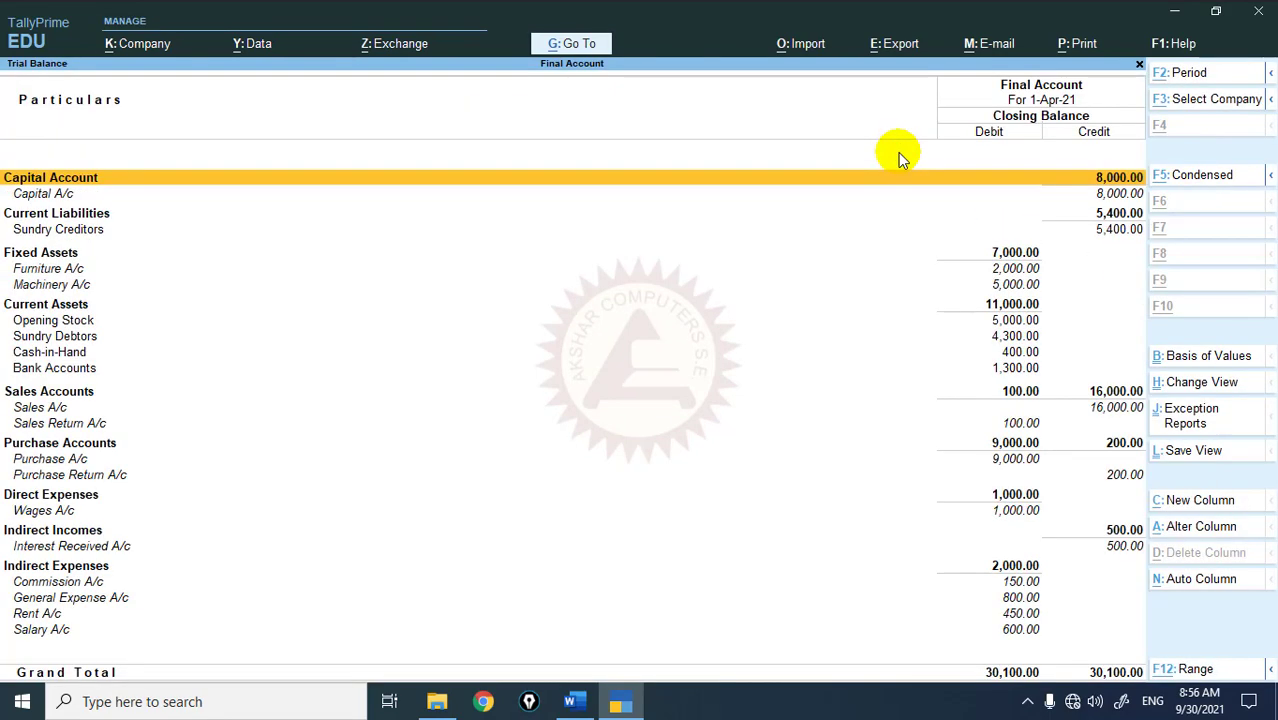
Review the Trial Balance entries from Capital Account down to Salary A/c, then return to the Gateway of Tally.
key("Down")
key("Down")
key("Down")
key("Down")
key("Down")
key("Down")
key("Down")
key("Down")
key("Down")
key("Down")
key("Down")
key("Down")
key("Down")
key("Down")
key("Down")
key("Down")
key("Down")
key("Down")
key("Down")
key("Down")
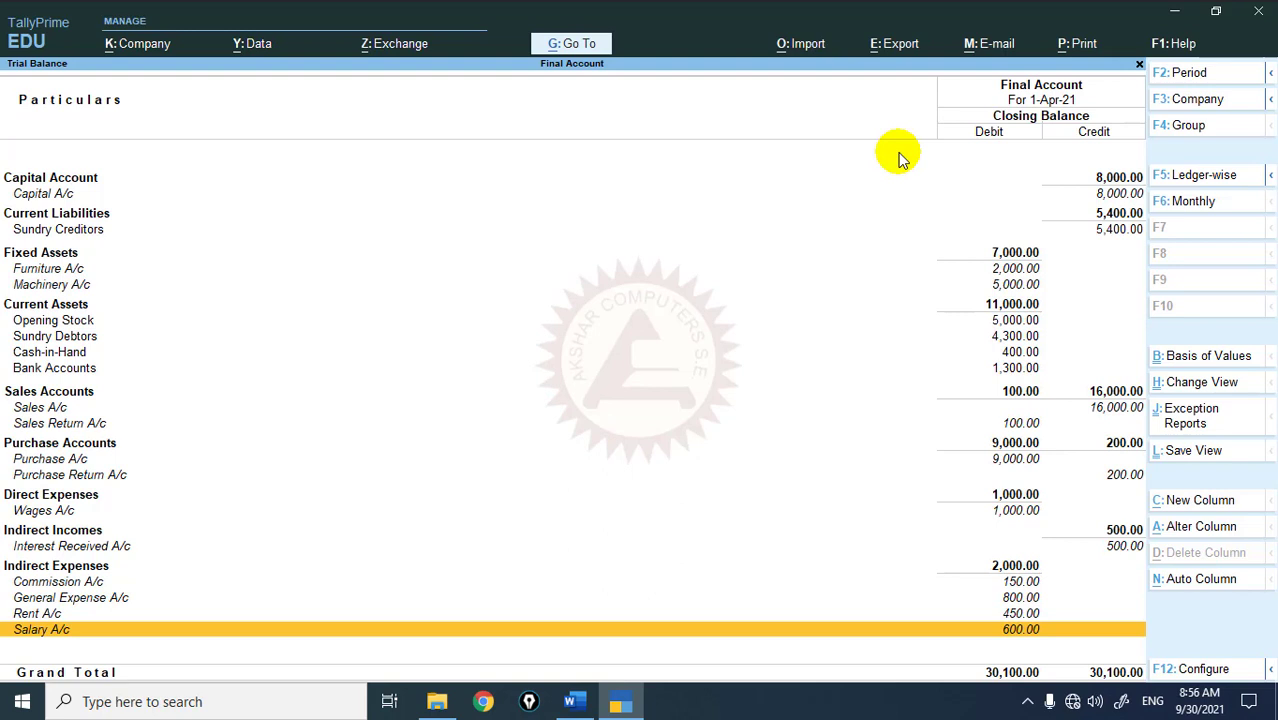
key("Escape")
key("Escape")
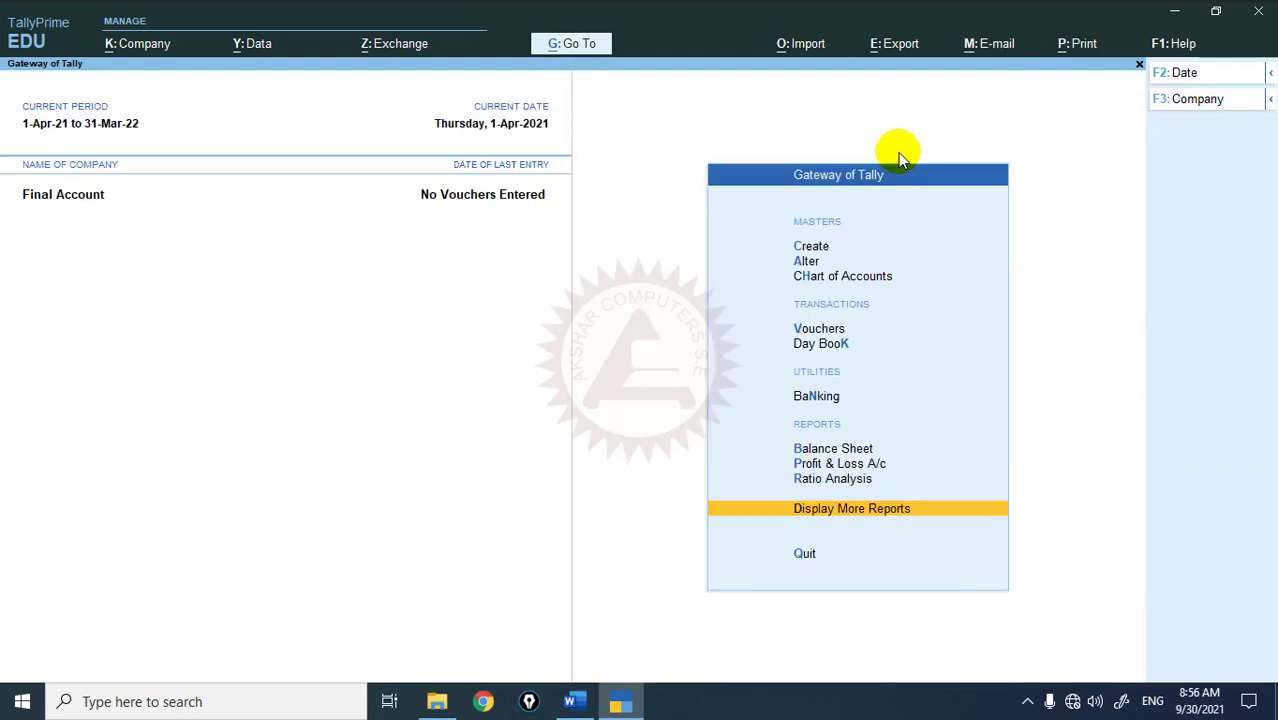